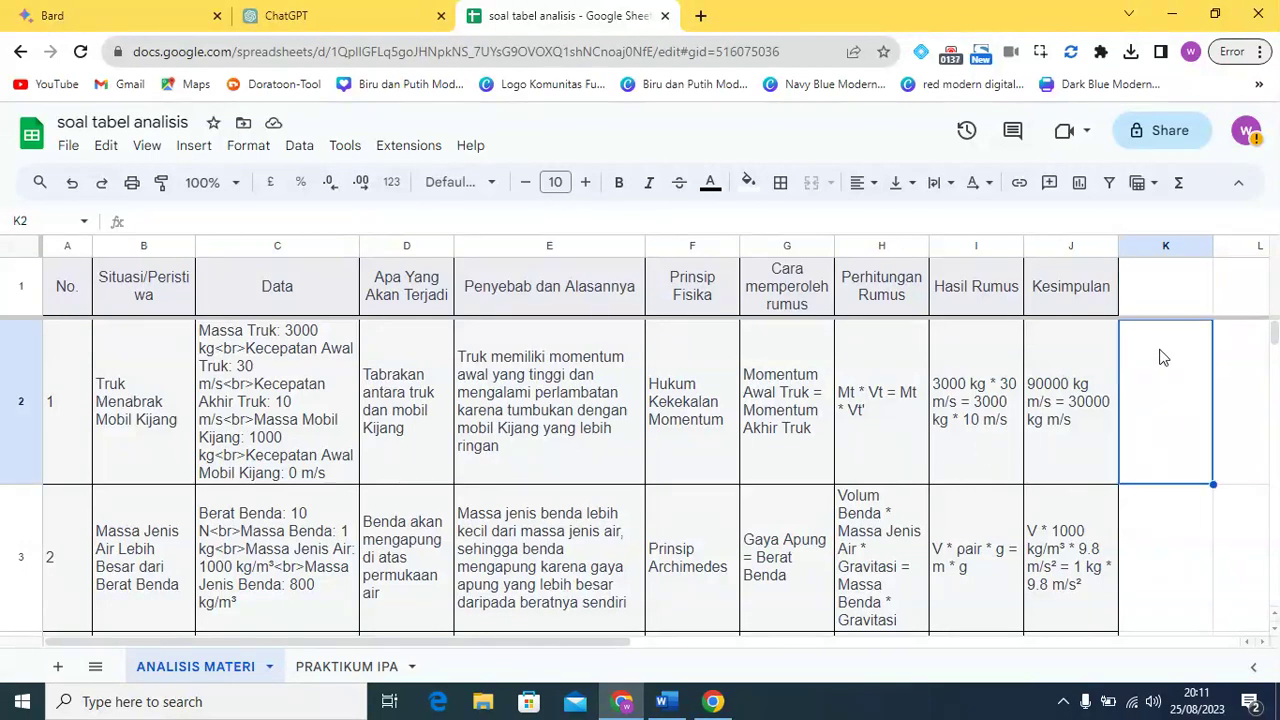
Look over the first situation's row in the ANALISIS MATERI sheet, from Data through Prinsip Fisika.
click(1143, 364)
click(1130, 556)
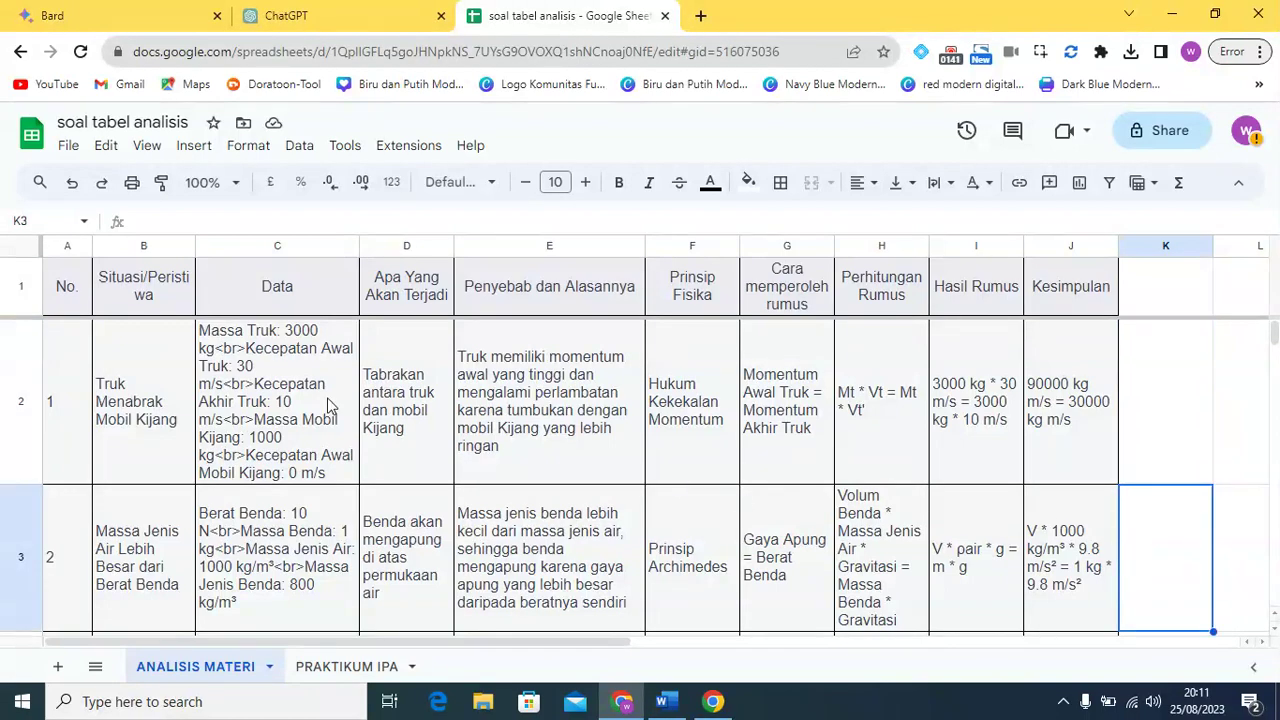
click(273, 391)
click(416, 394)
click(553, 402)
click(679, 380)
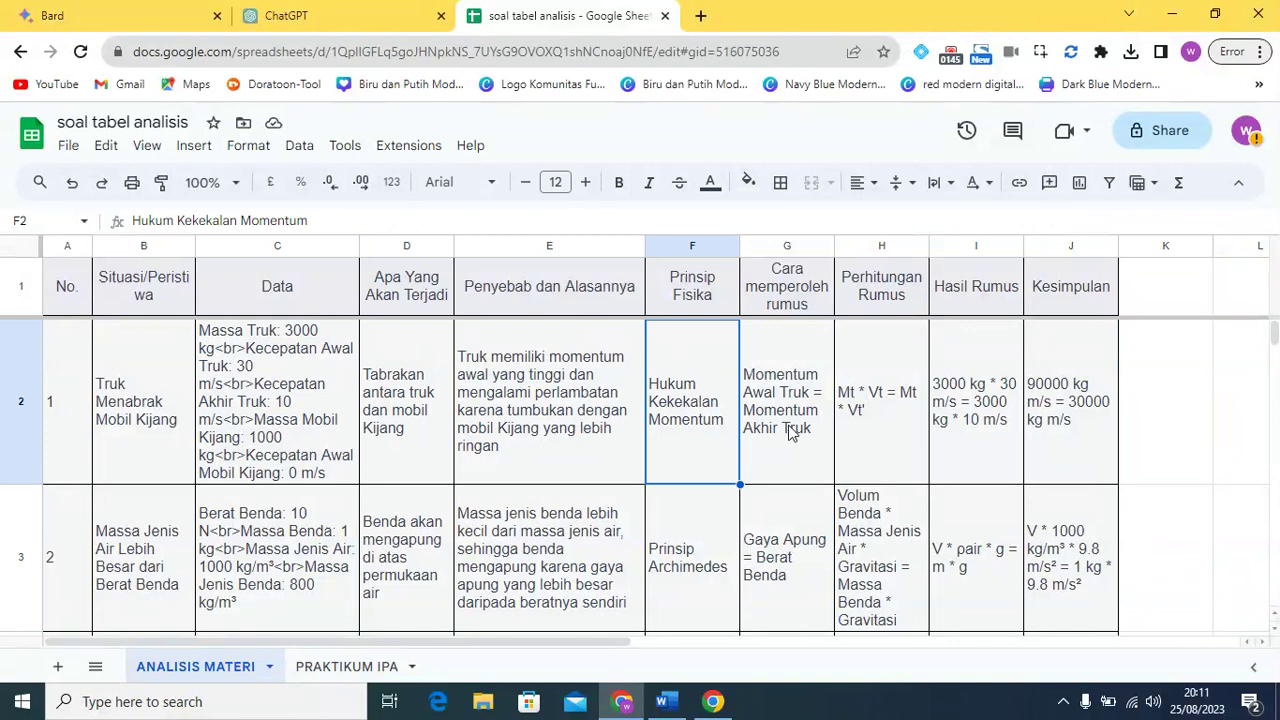
Review the No. and Situasi/Peristiwa columns, reading the listed situations from the first through the fourth.
click(64, 284)
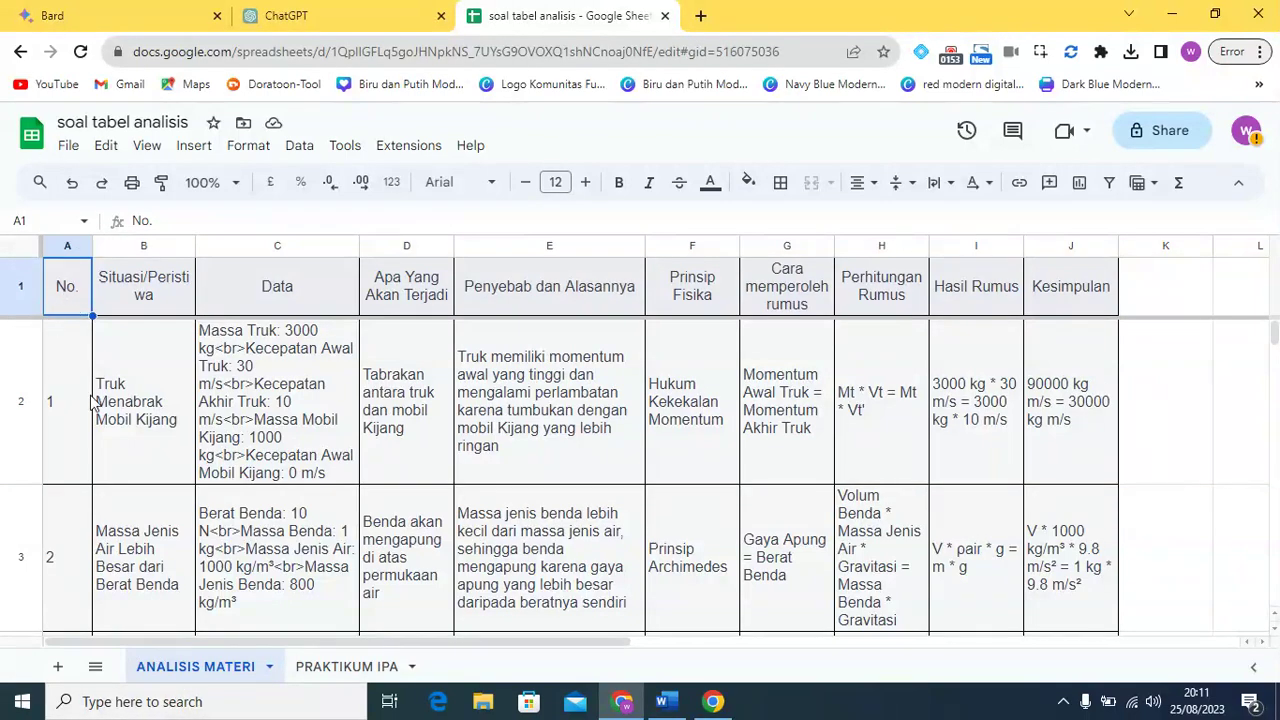
click(145, 285)
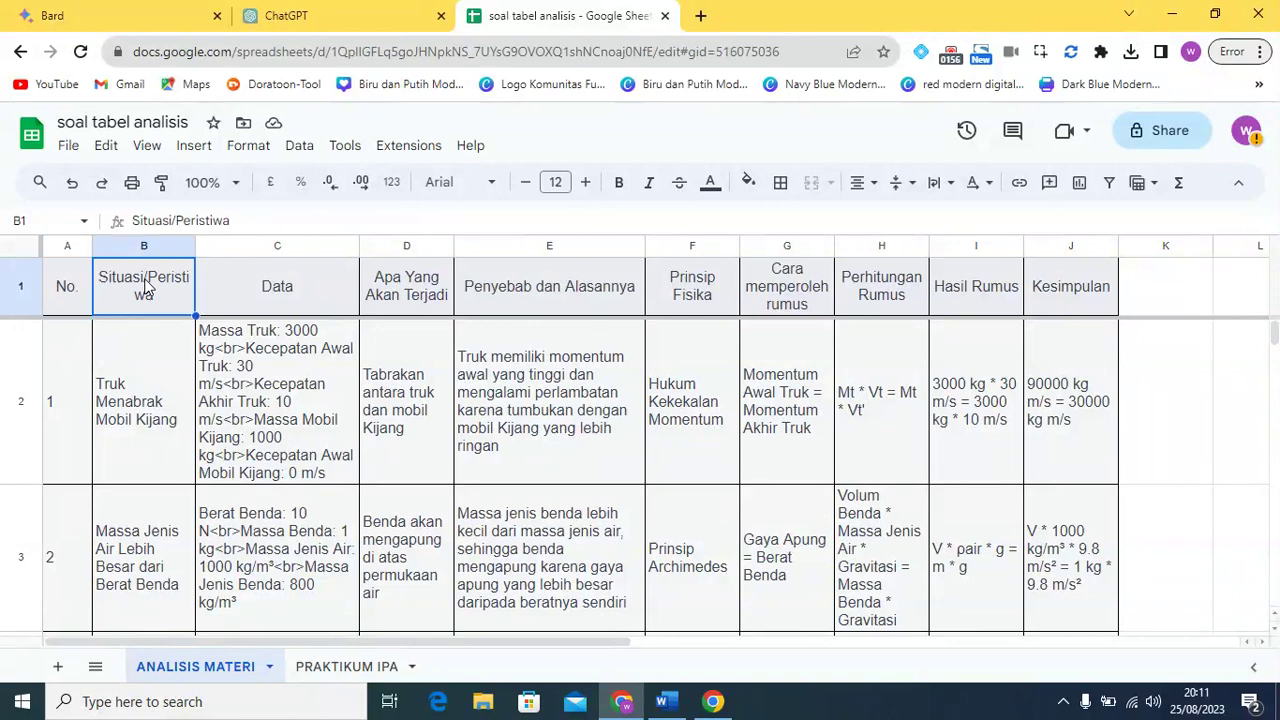
click(127, 388)
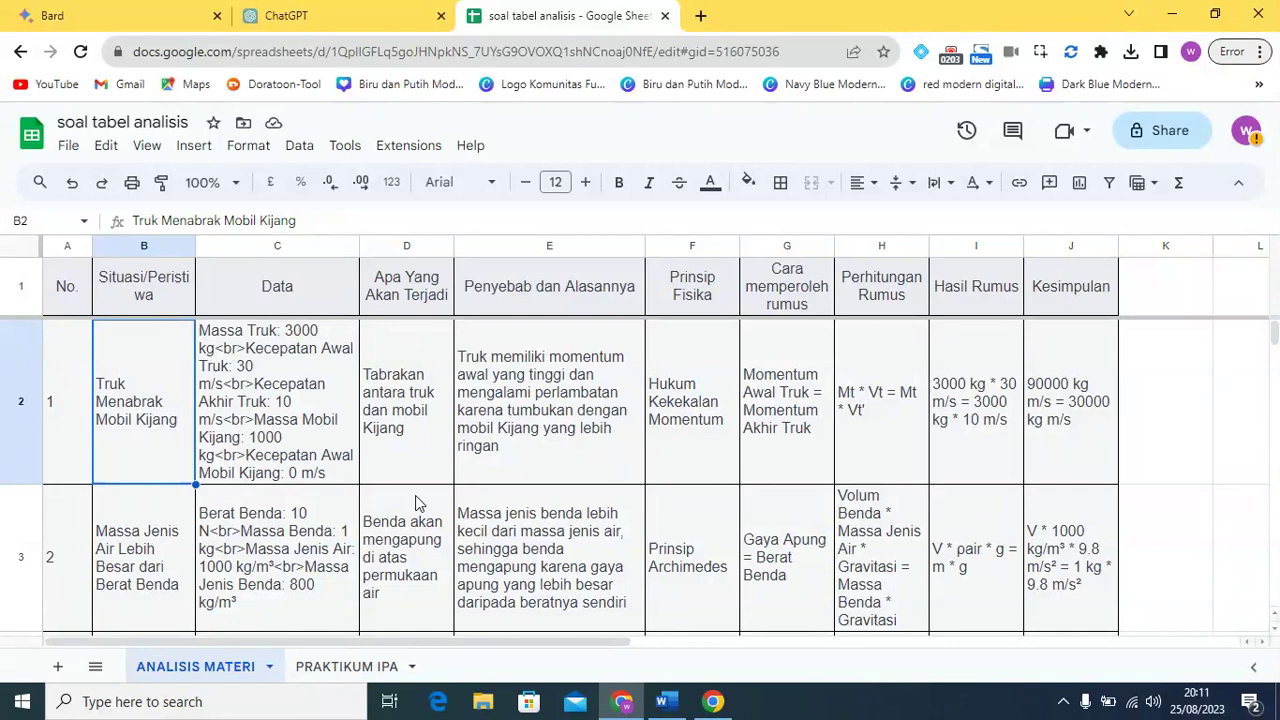
key(Down)
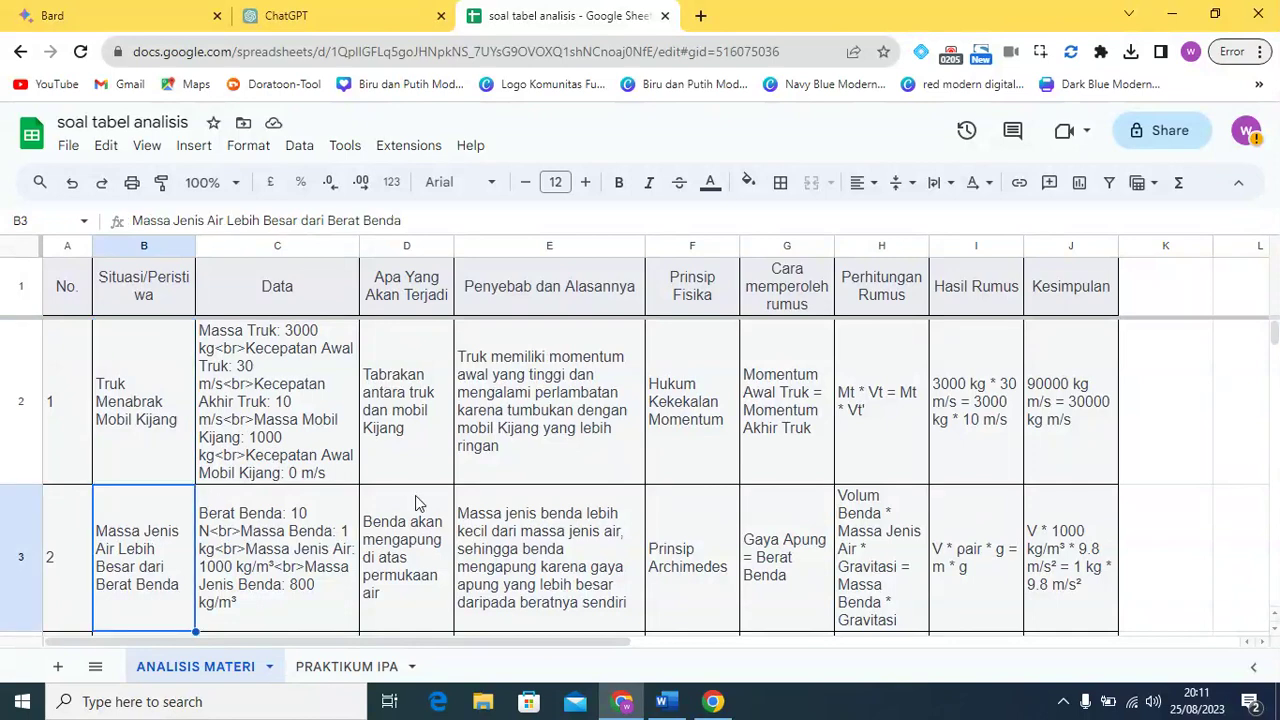
key(Down)
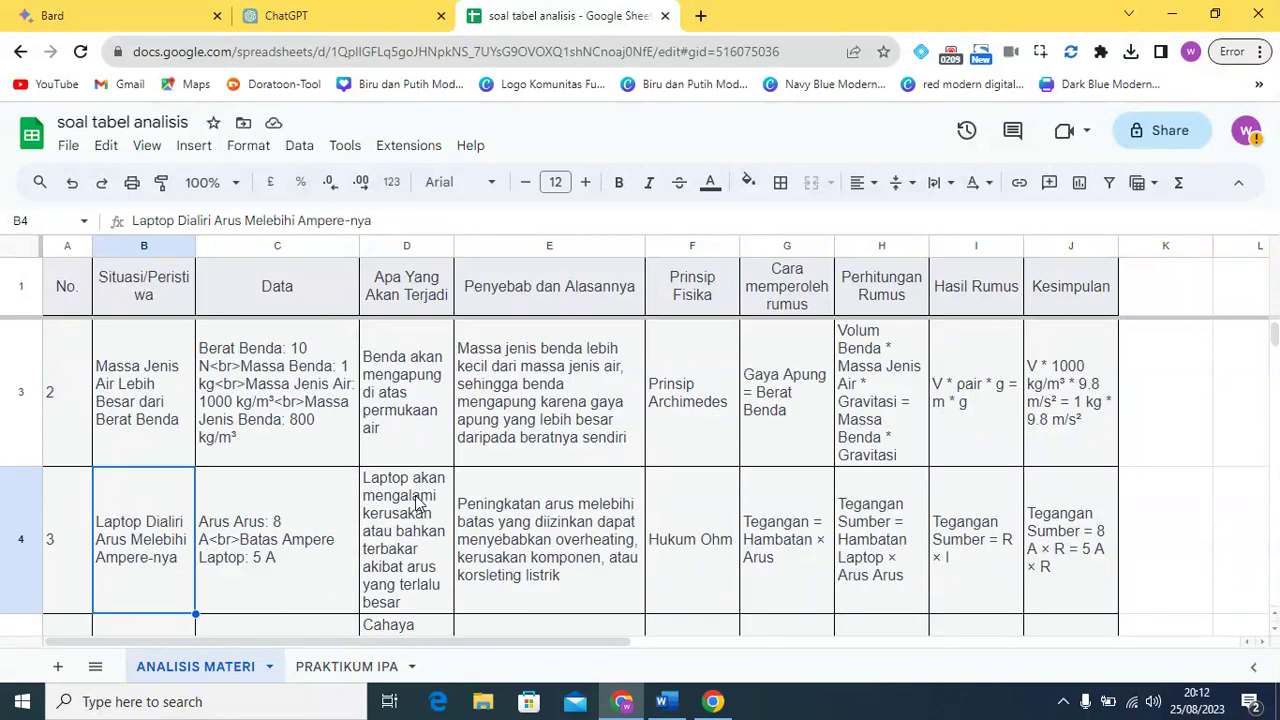
key(Down)
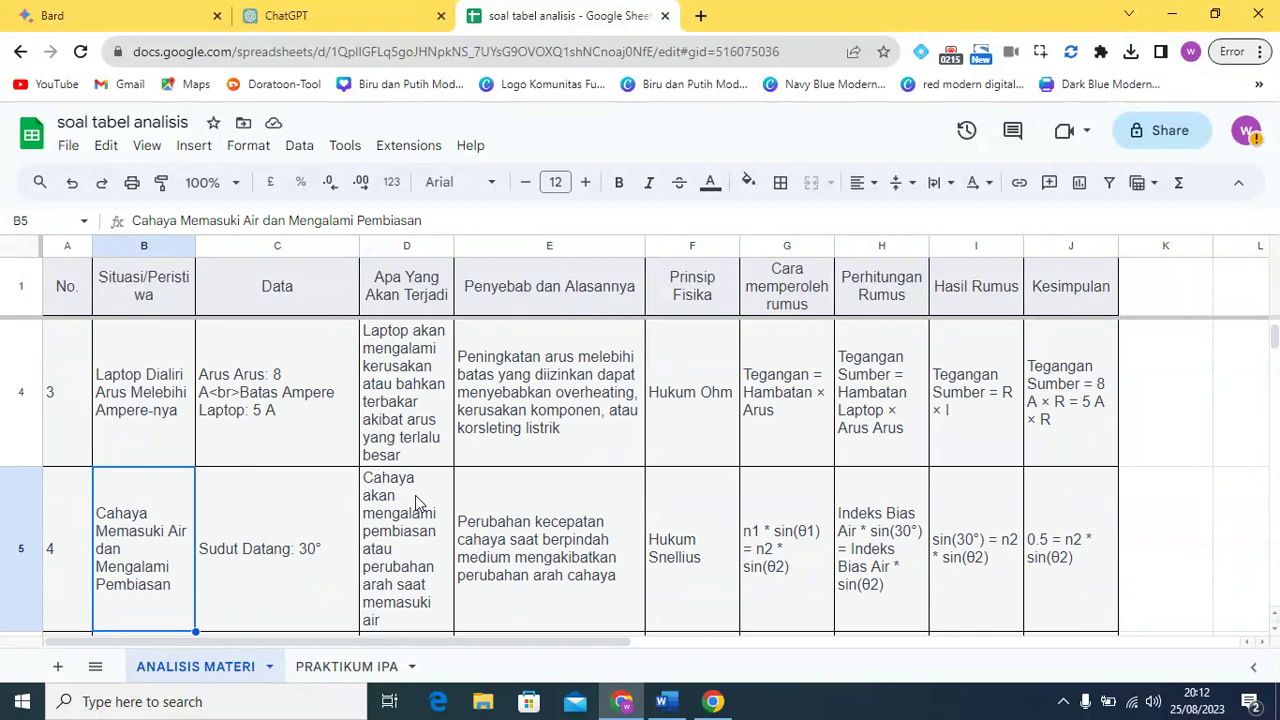
key(Up)
key(Up)
key(Up)
key(Up)
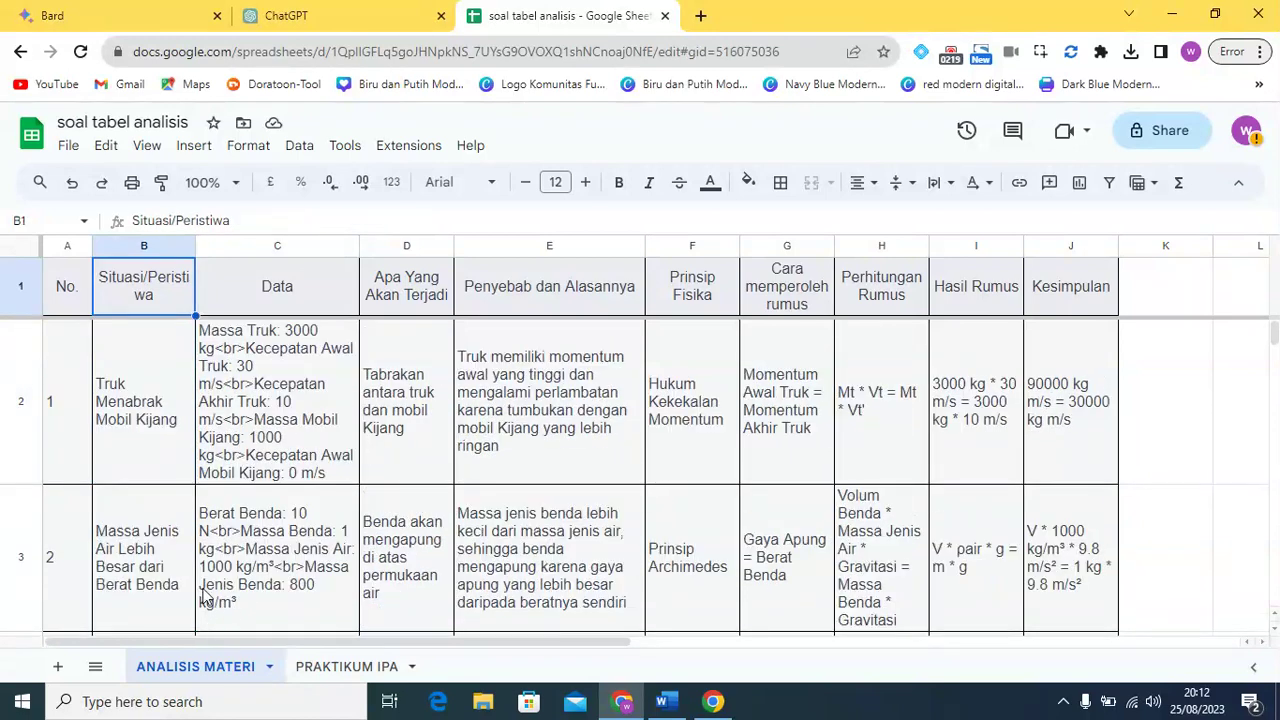
Examine the Data column's entries for situations 1 through 5, and return to its header.
click(250, 352)
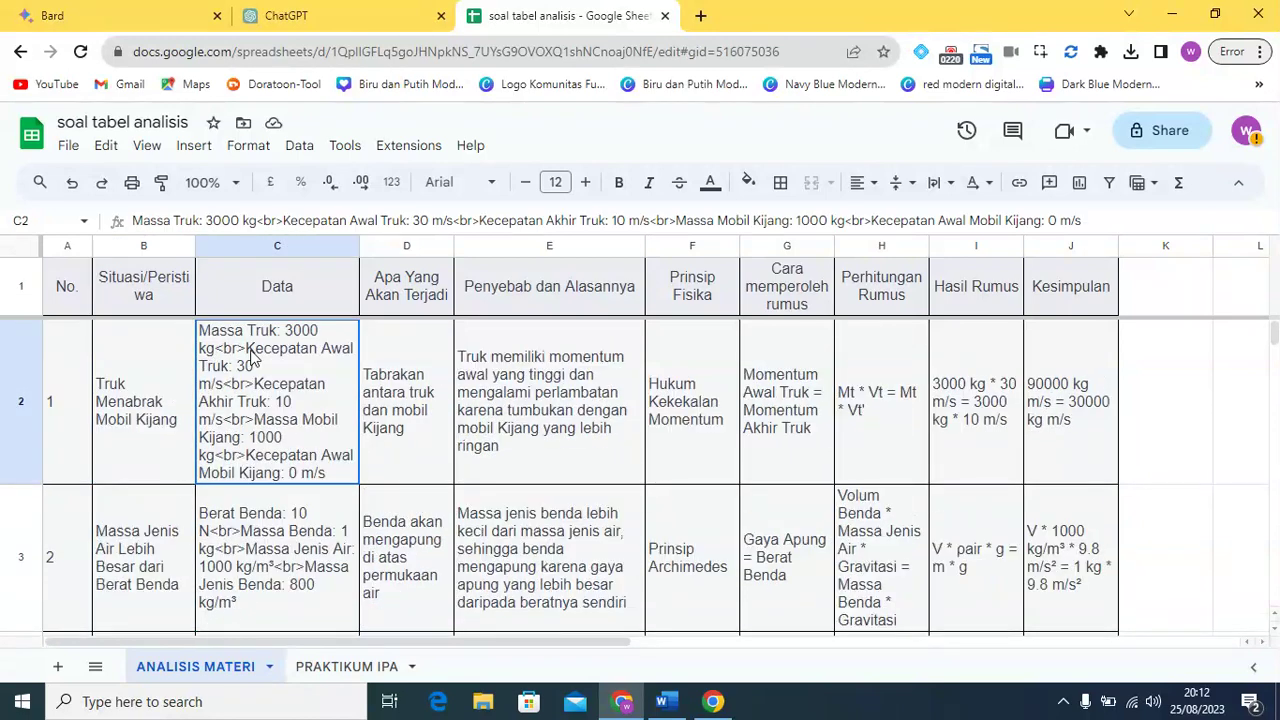
click(300, 300)
click(278, 362)
click(285, 296)
click(272, 362)
click(288, 532)
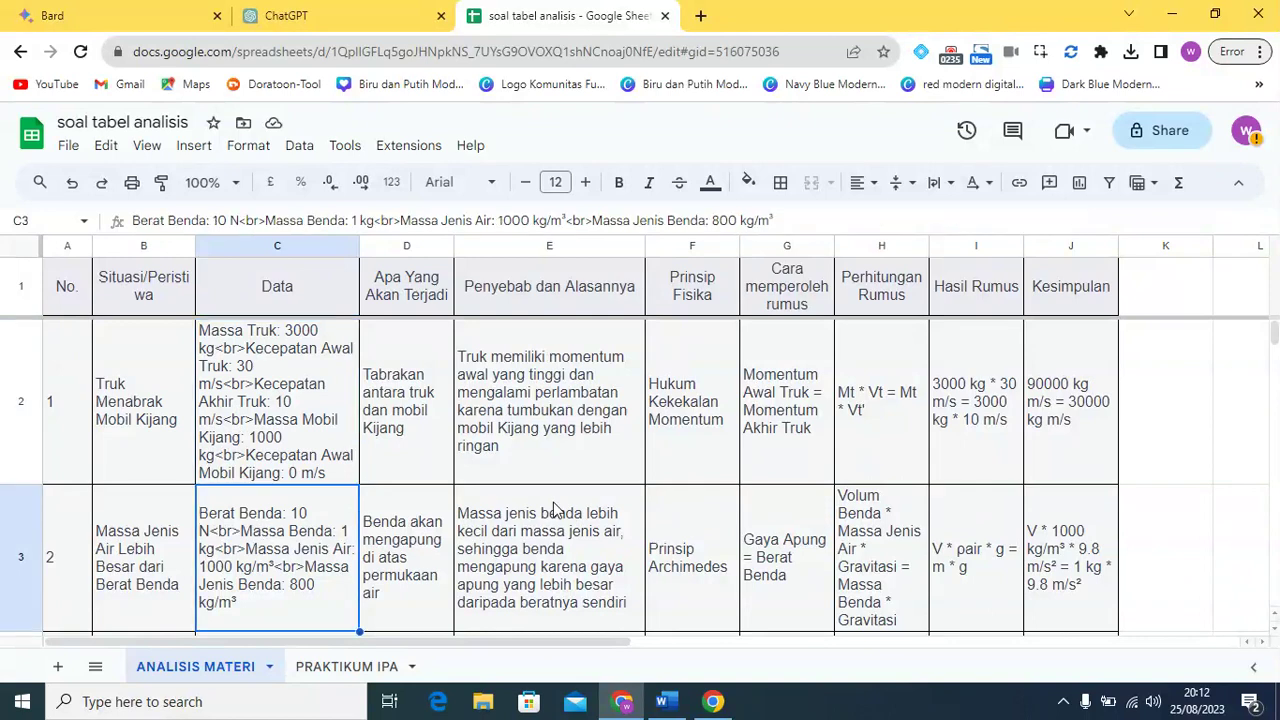
key(Down)
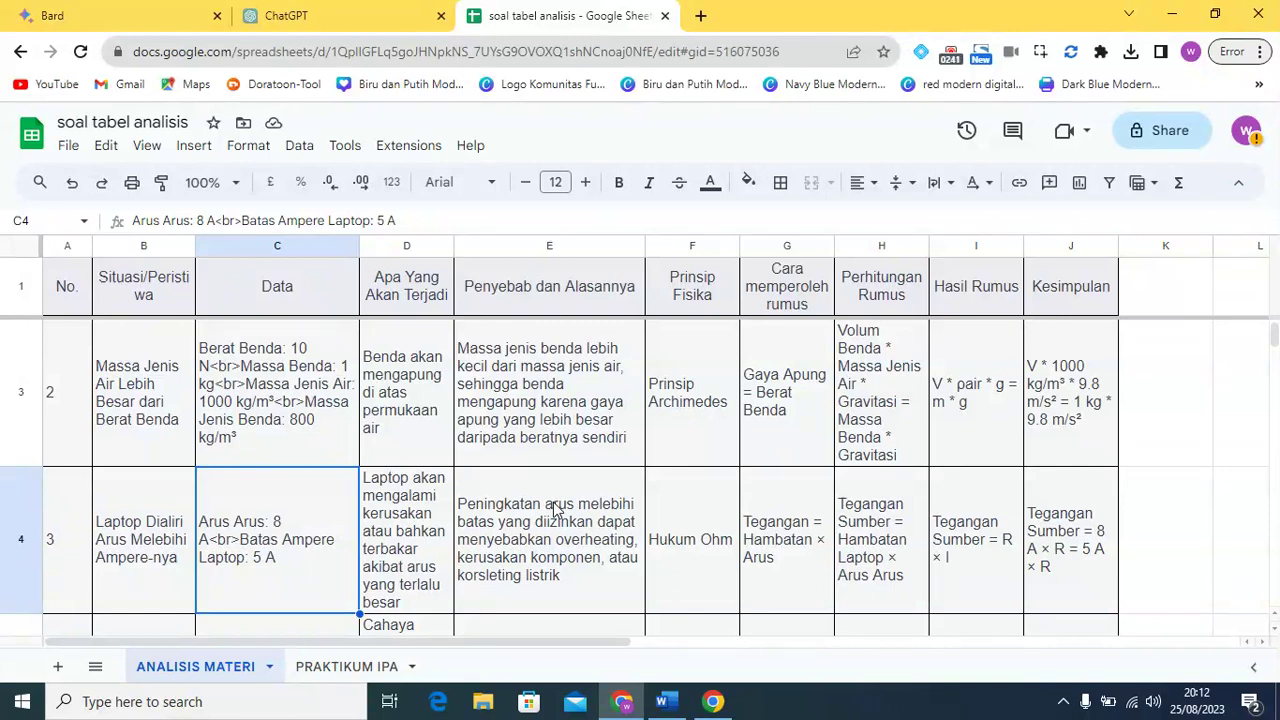
key(Down)
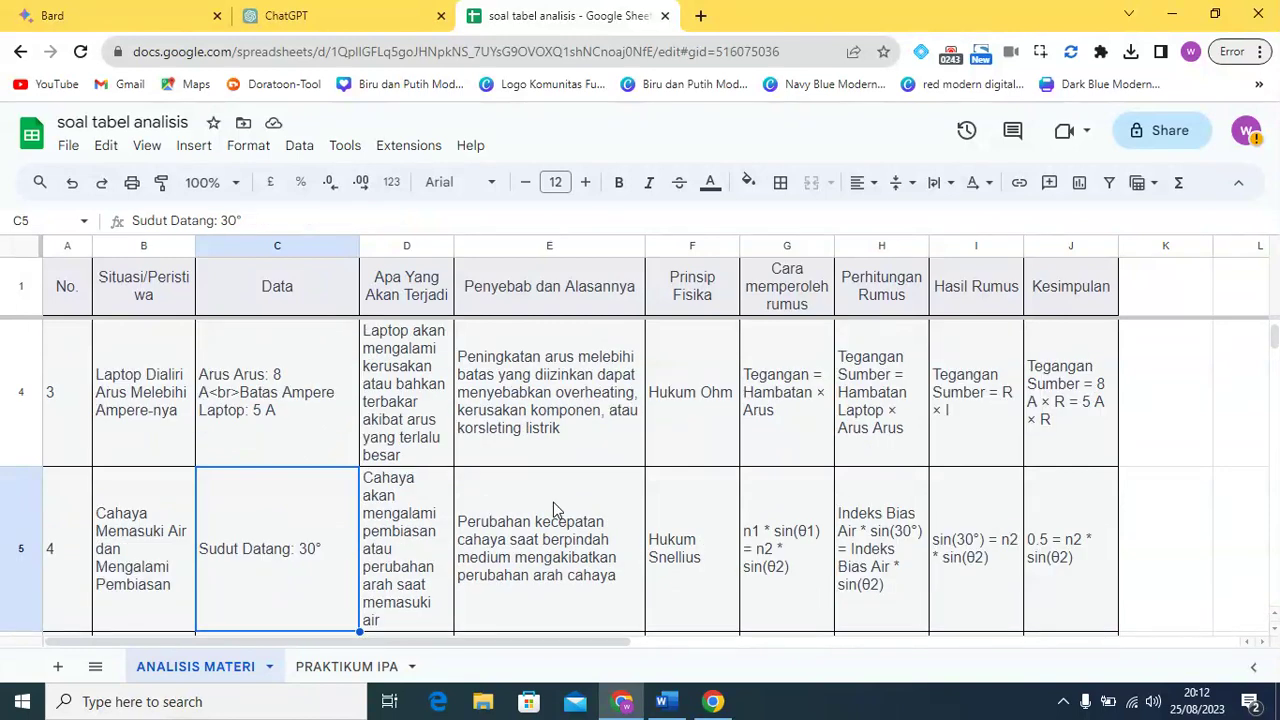
key(Down)
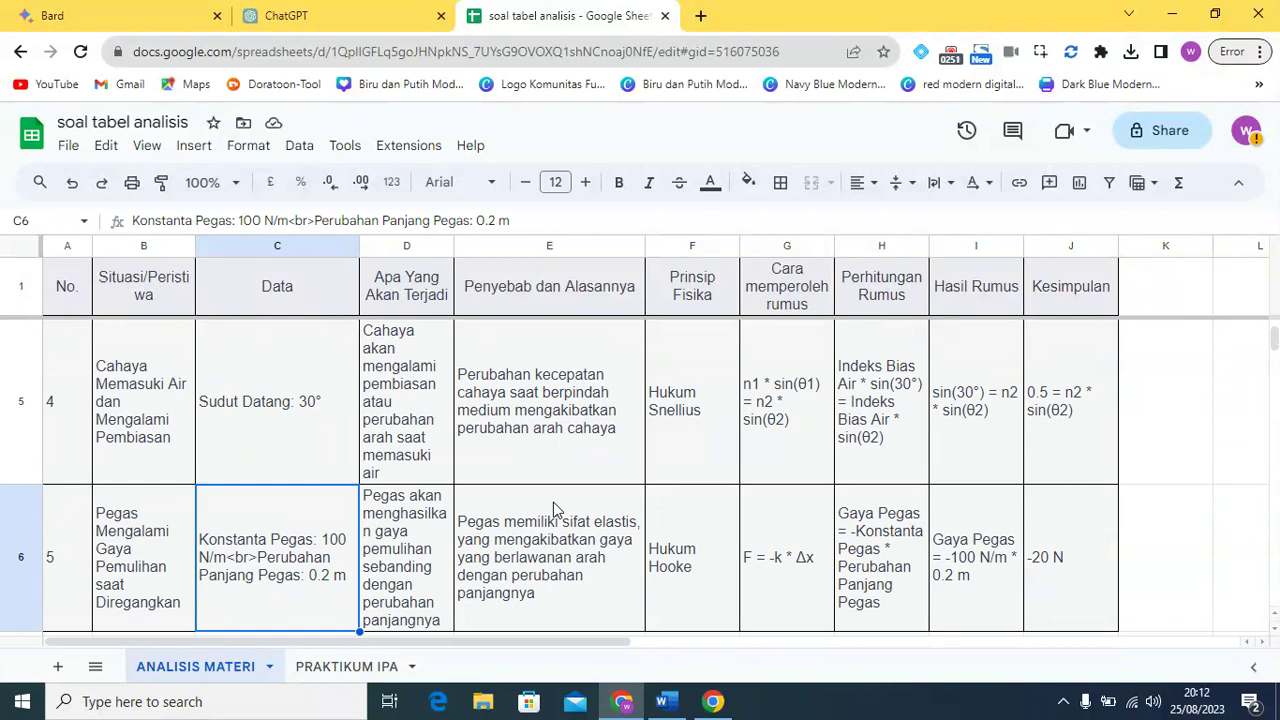
key(Up)
key(Up)
key(ctrl+Up)
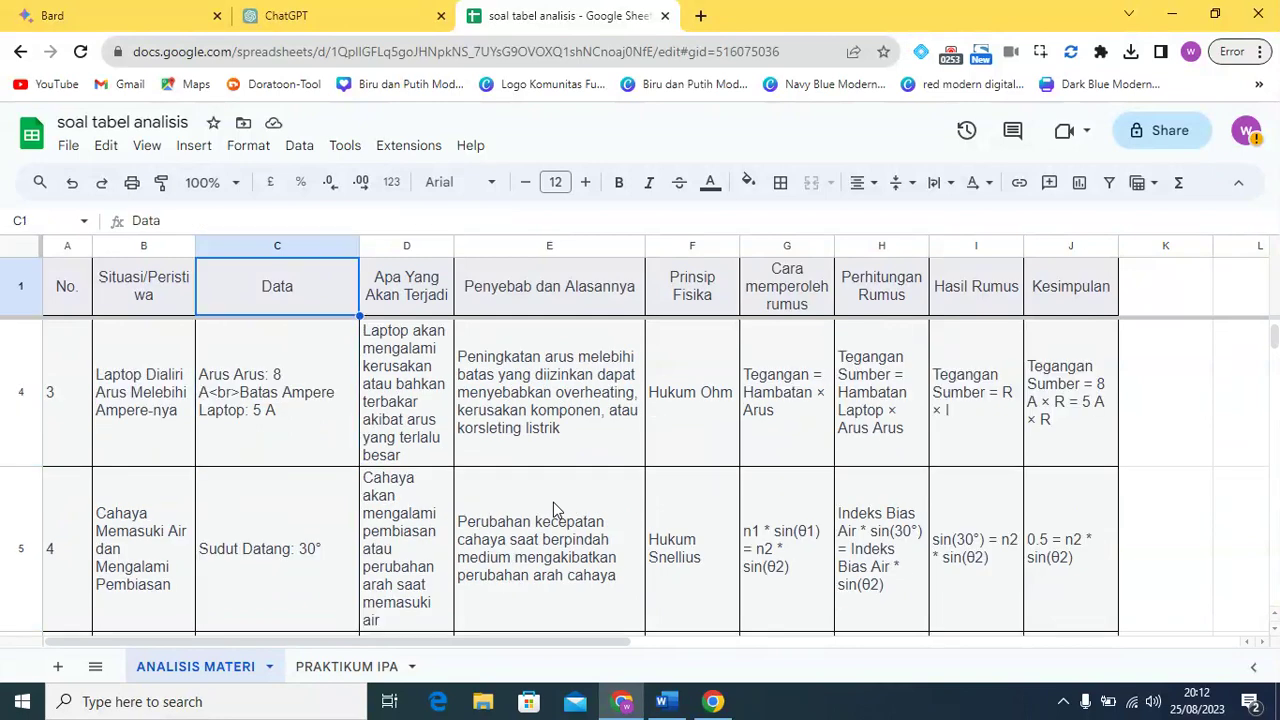
Review the Apa Yang Akan Terjadi column for all five situations, comparing the laptop's predicted outcome with its data.
click(417, 289)
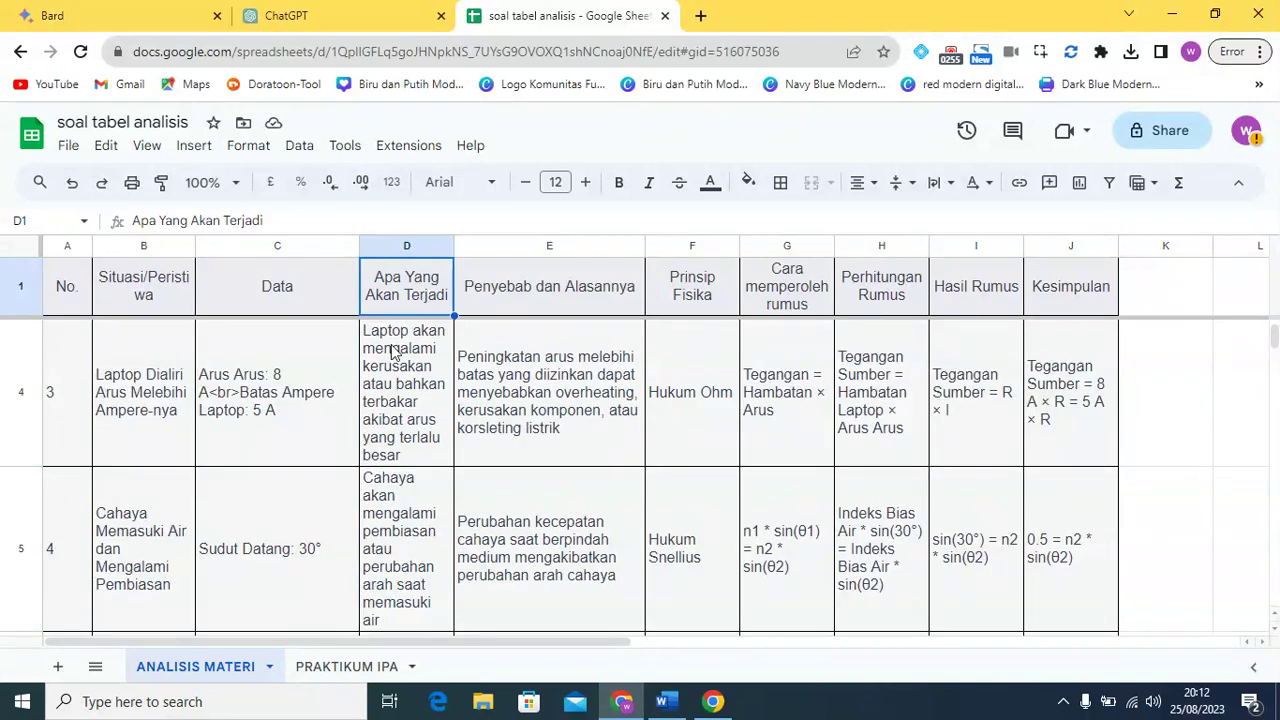
click(393, 352)
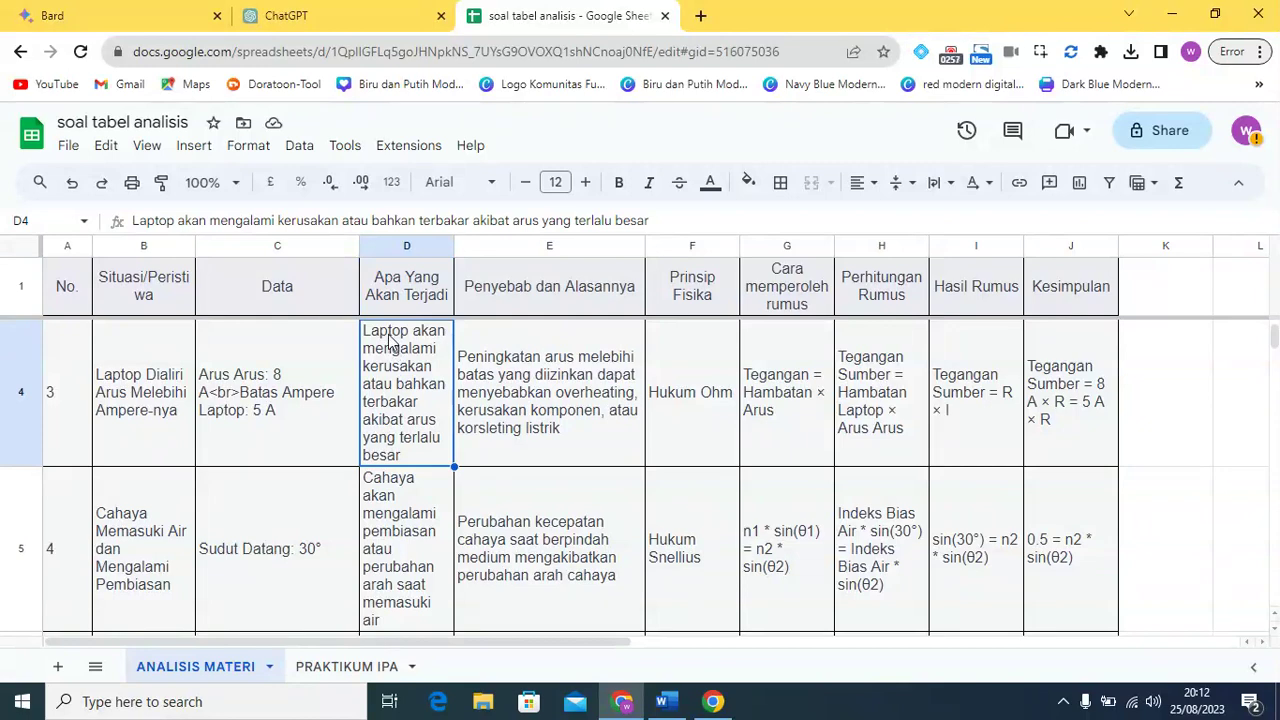
click(241, 376)
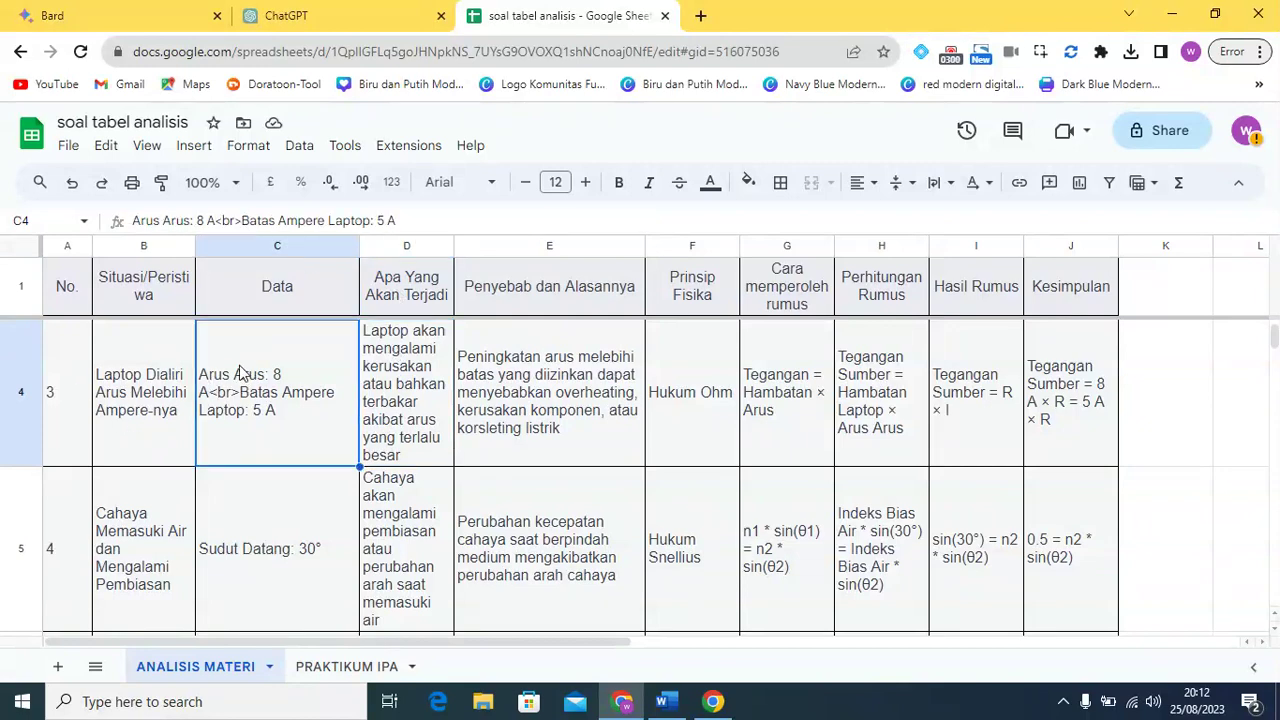
click(393, 397)
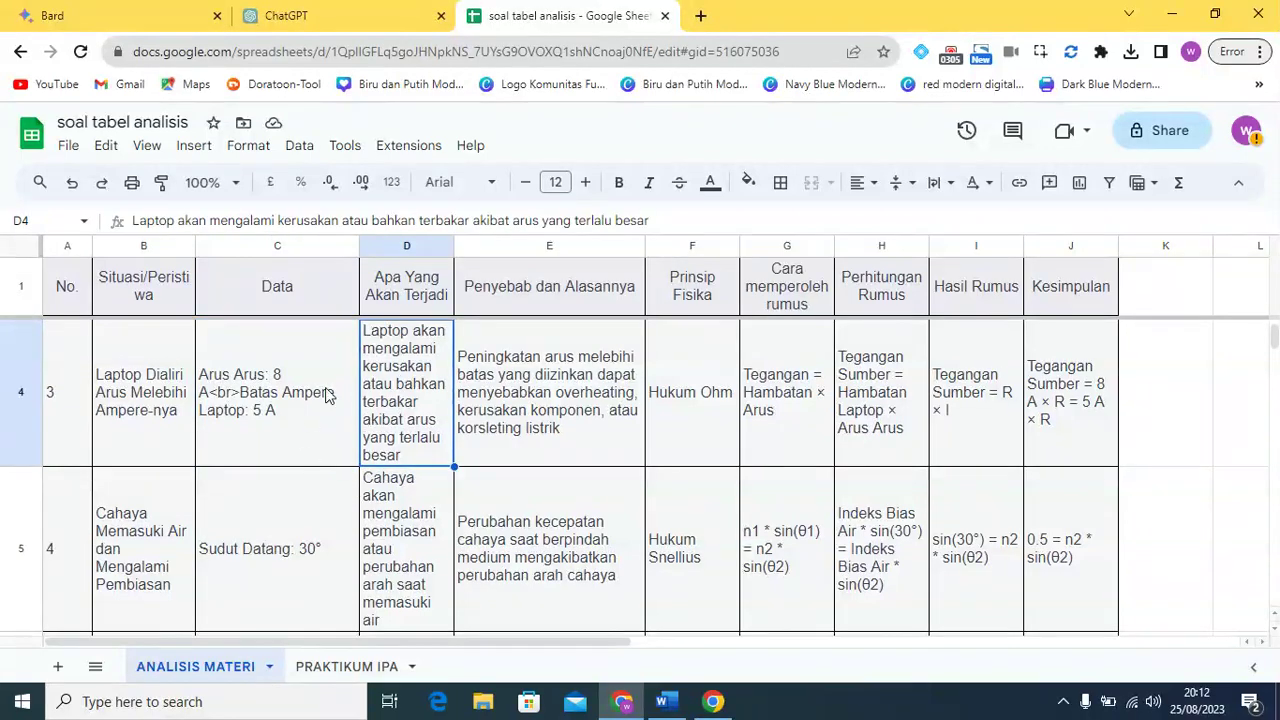
scroll(398, 405, up, 3)
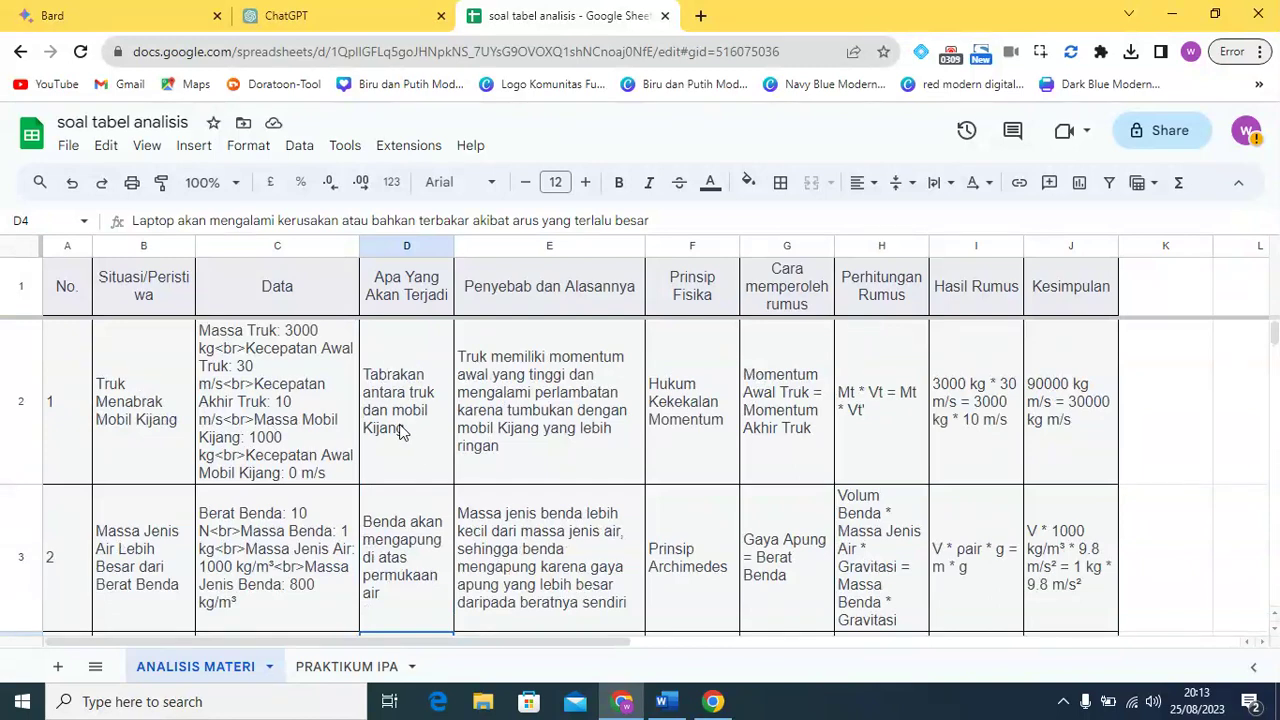
scroll(406, 435, down, 1)
scroll(406, 430, up, 1)
scroll(406, 537, down, 2)
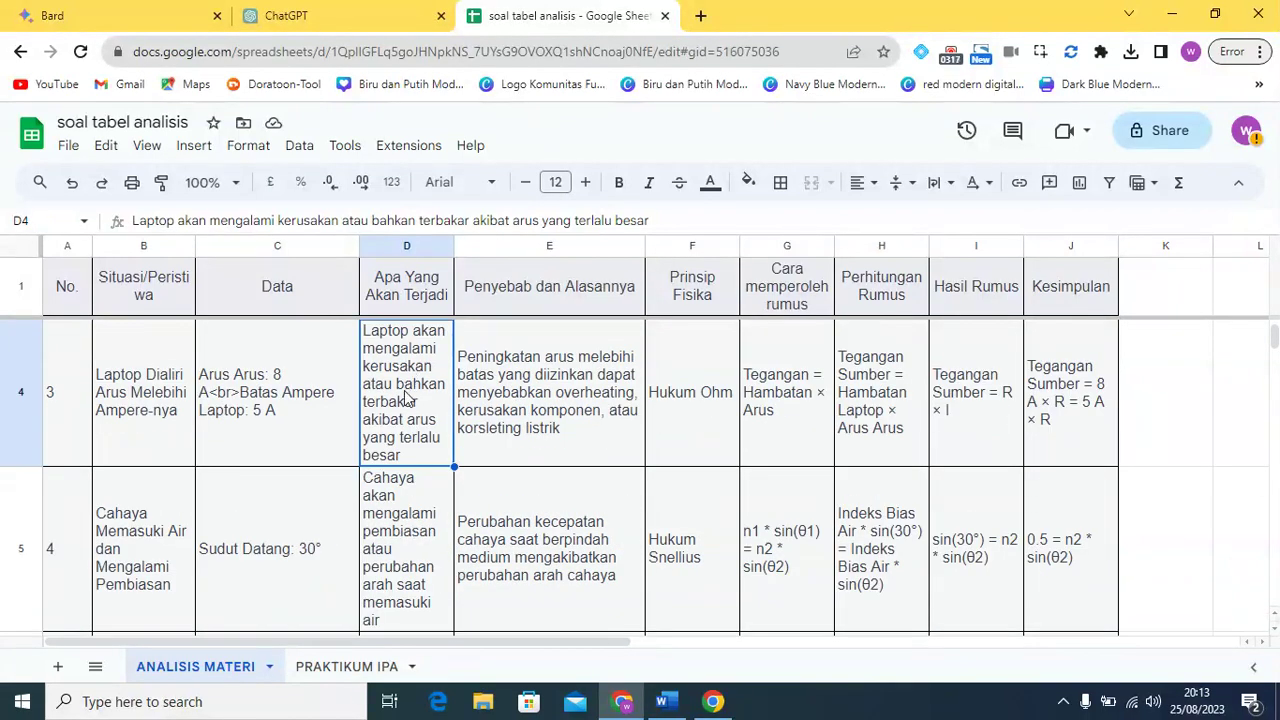
scroll(406, 397, down, 1)
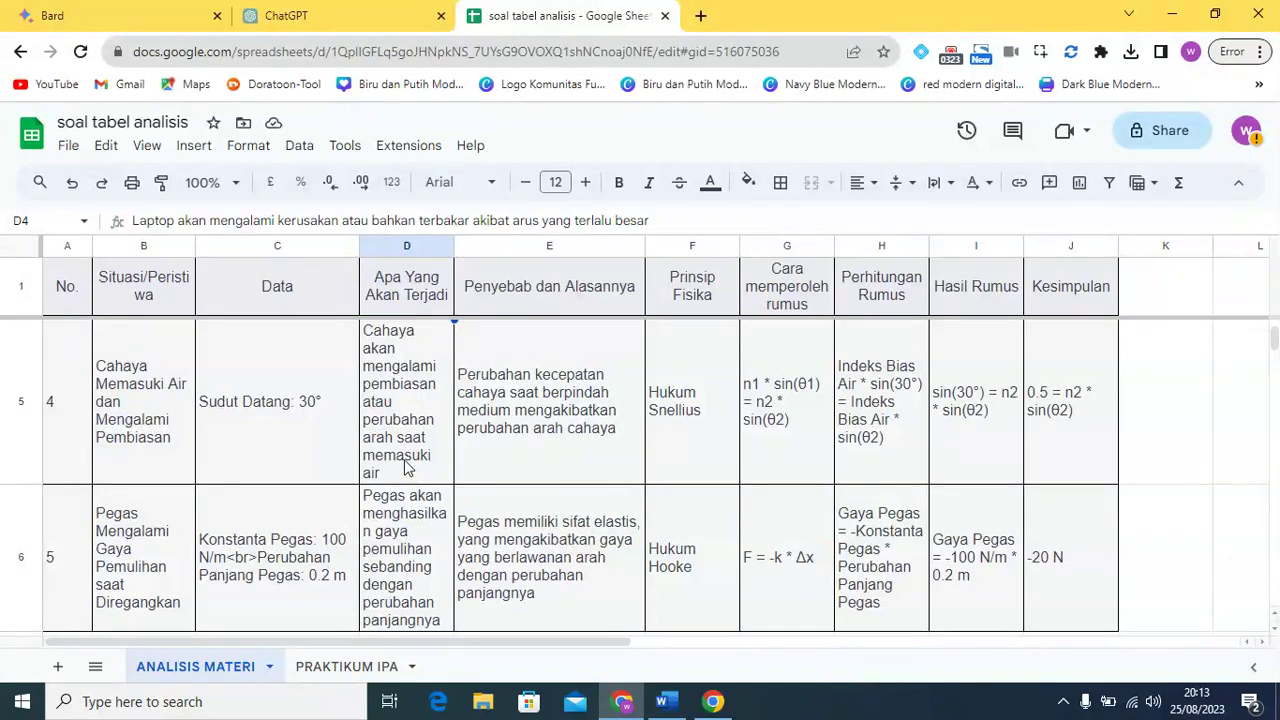
scroll(410, 470, down, 1)
scroll(412, 400, up, 2)
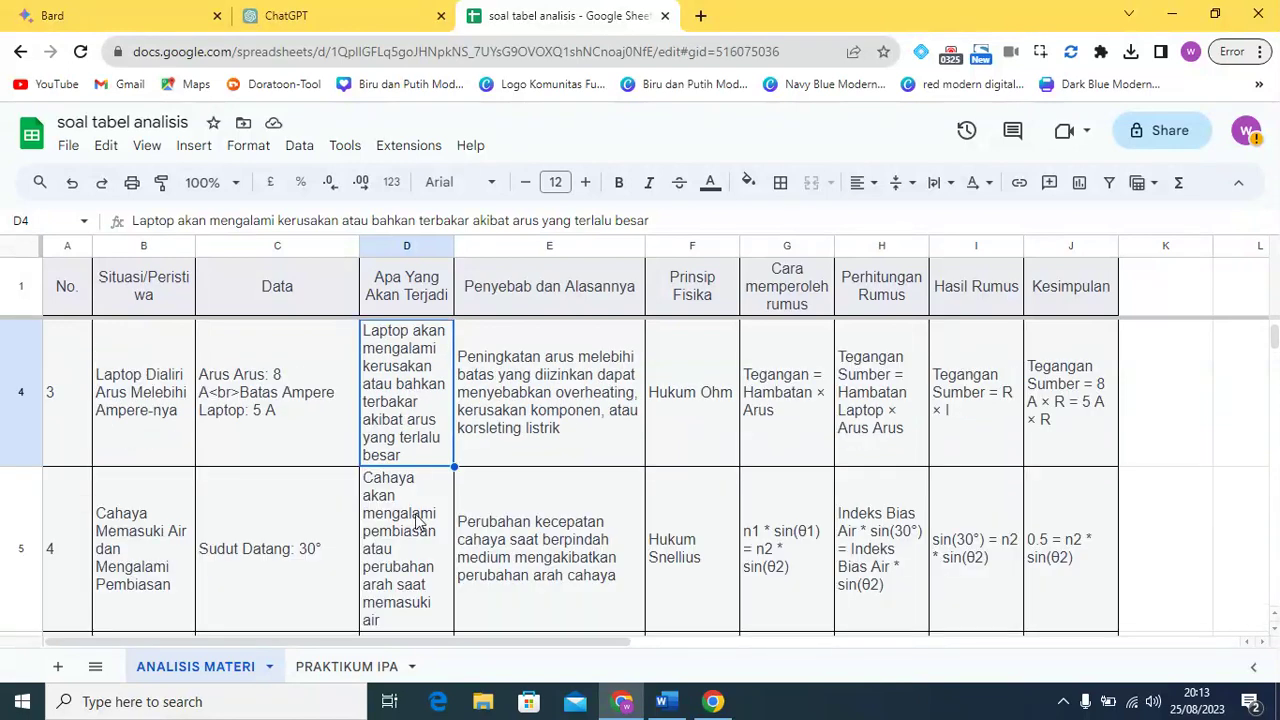
scroll(418, 567, down, 1)
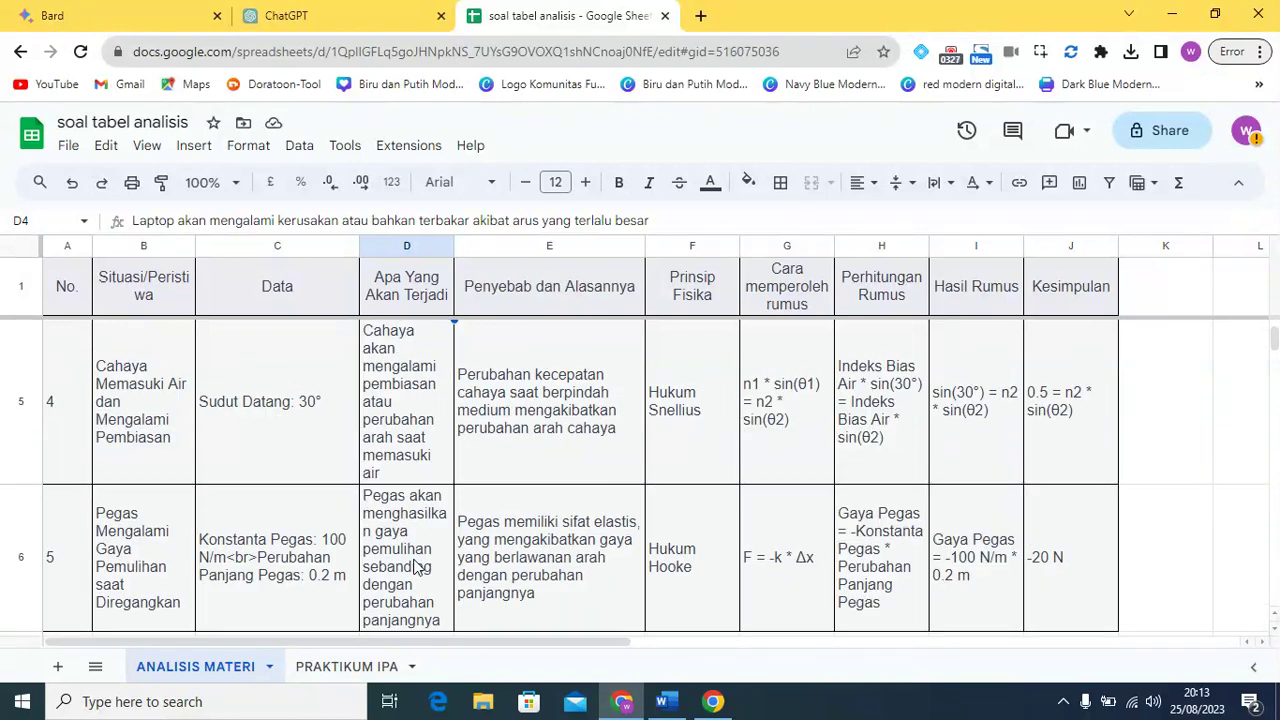
click(418, 567)
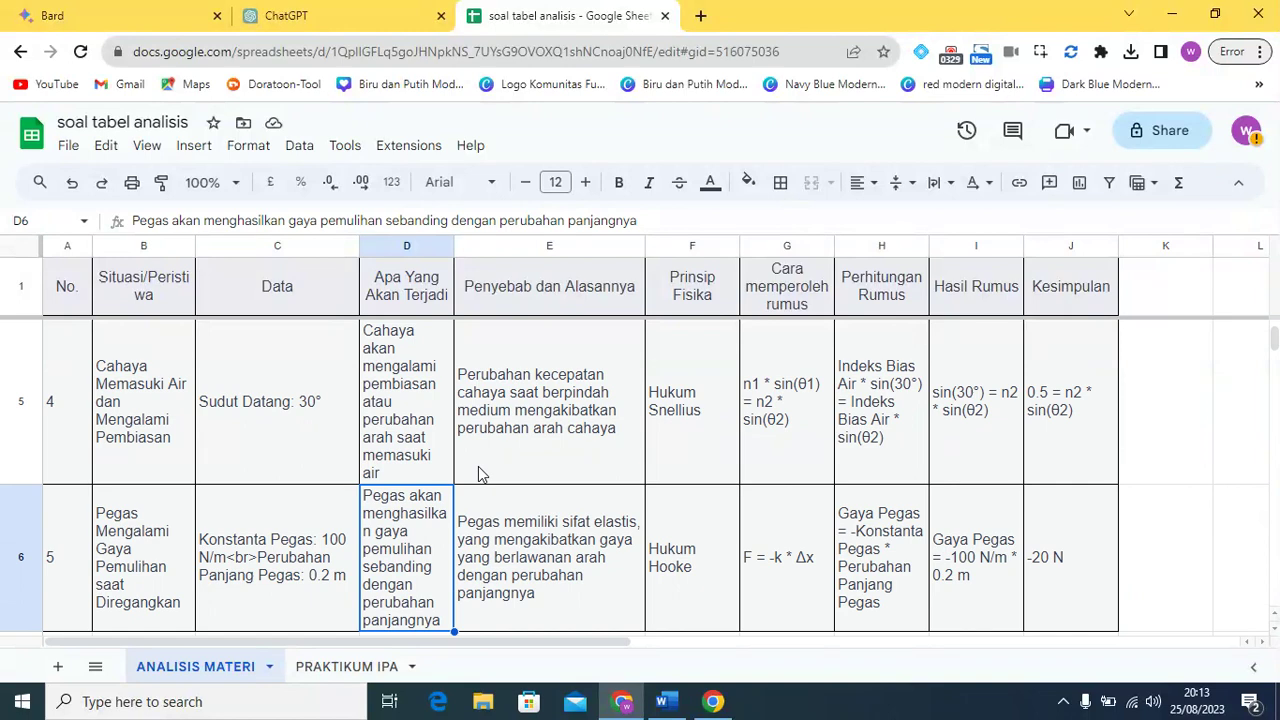
Read the explanations in the Penyebab dan Alasannya column, starting from the first situation.
scroll(478, 474, up, 3)
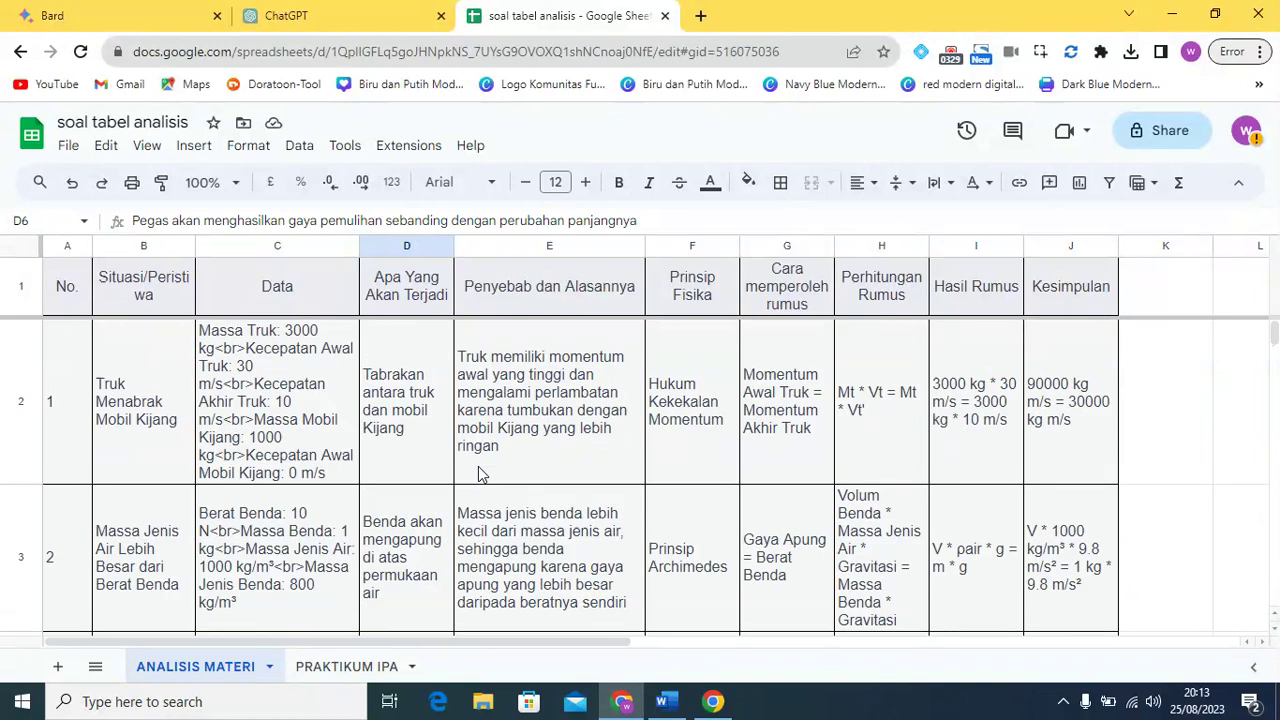
click(541, 378)
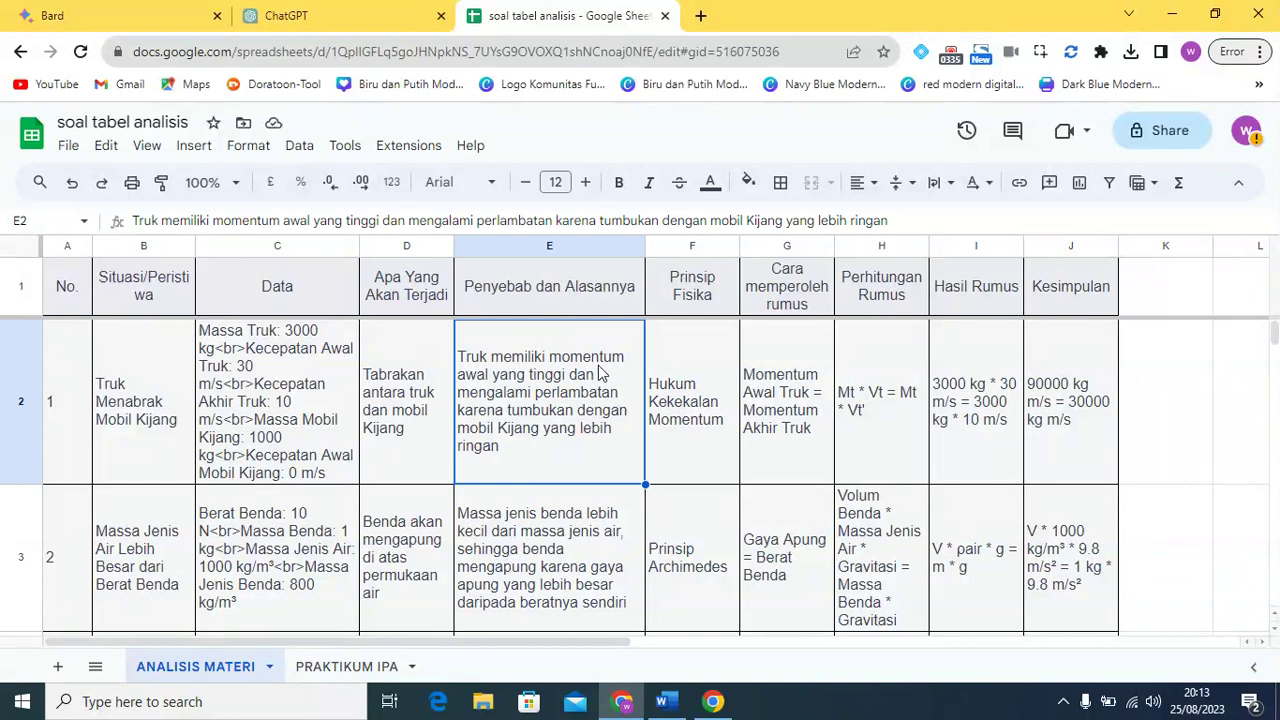
click(547, 565)
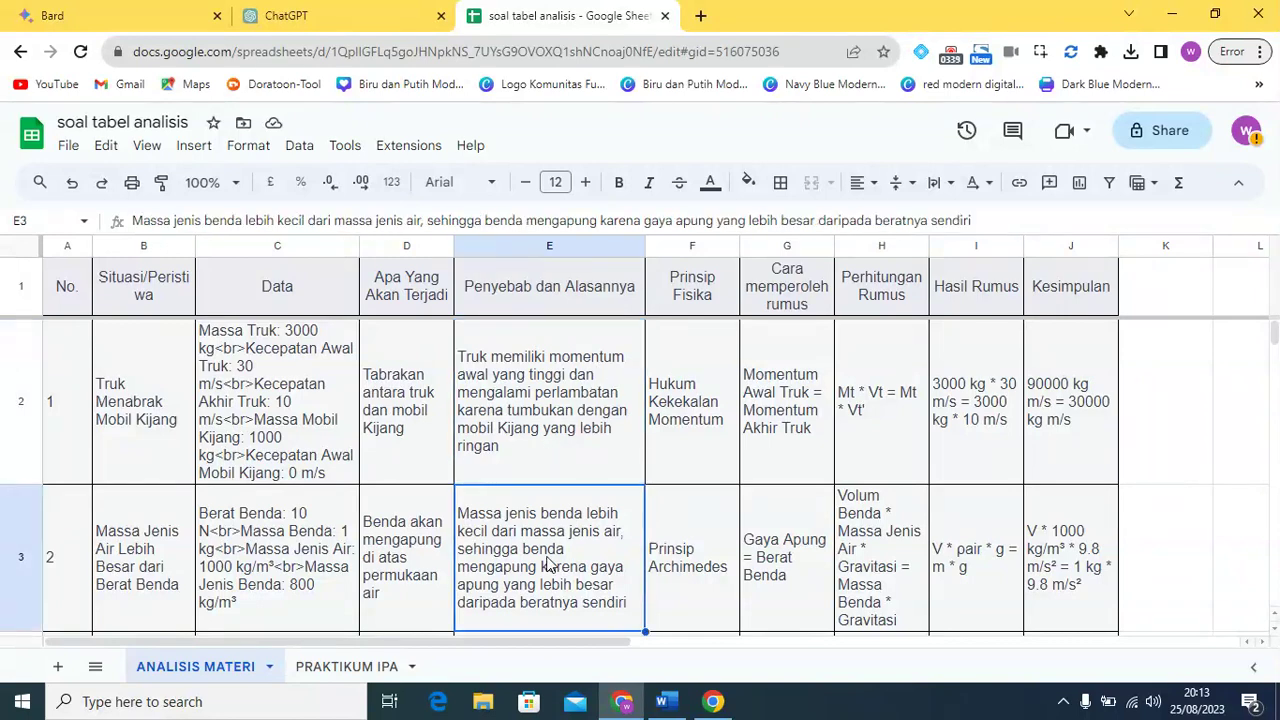
scroll(547, 565, down, 2)
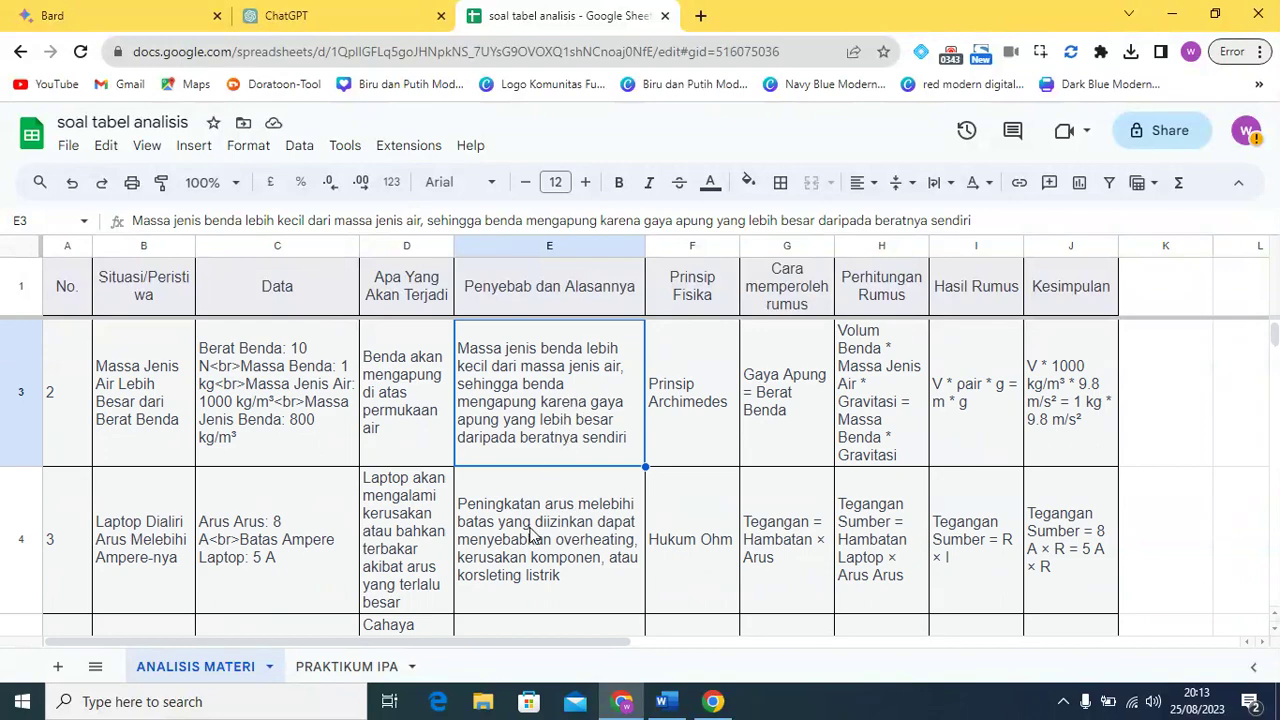
scroll(531, 535, down, 2)
Check the physics law named for each situation in the Prinsip Fisika column.
scroll(530, 520, up, 4)
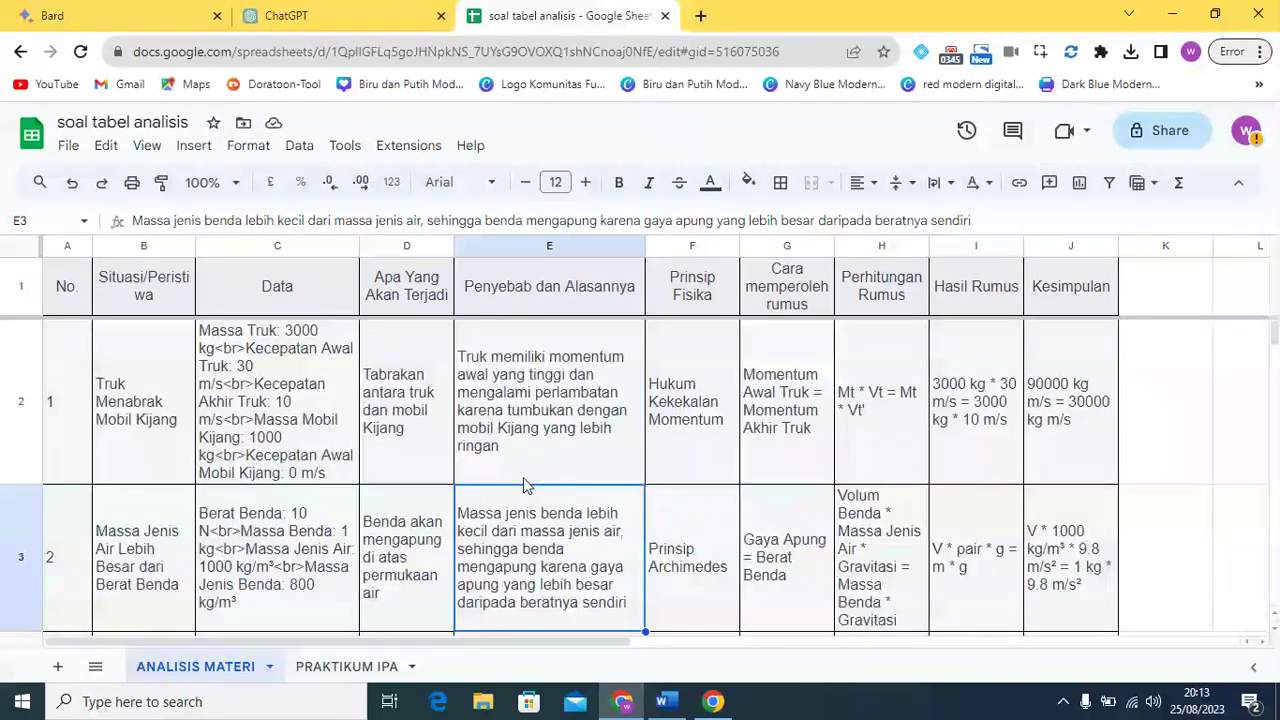
click(692, 398)
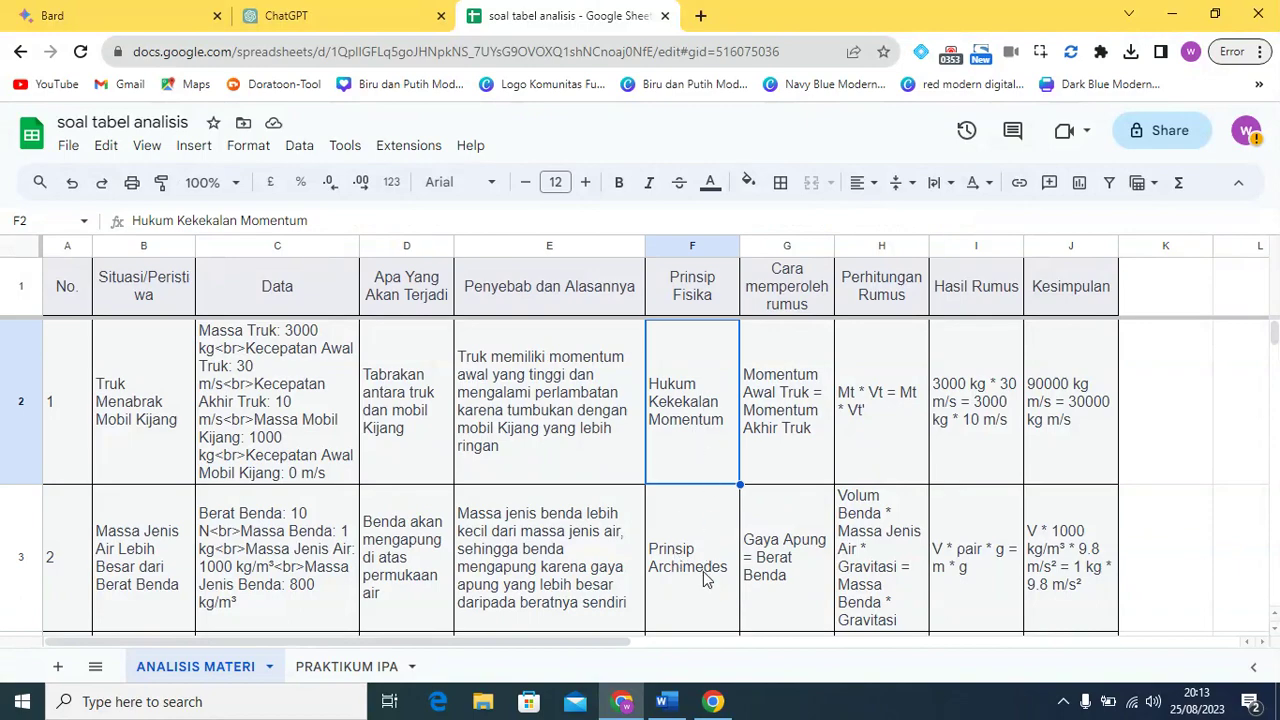
scroll(703, 575, down, 3)
scroll(700, 567, down, 2)
Review the first situation's formula derivation, calculation, result and conclusion in columns G through J, and continue down the rows.
scroll(700, 565, up, 6)
click(778, 366)
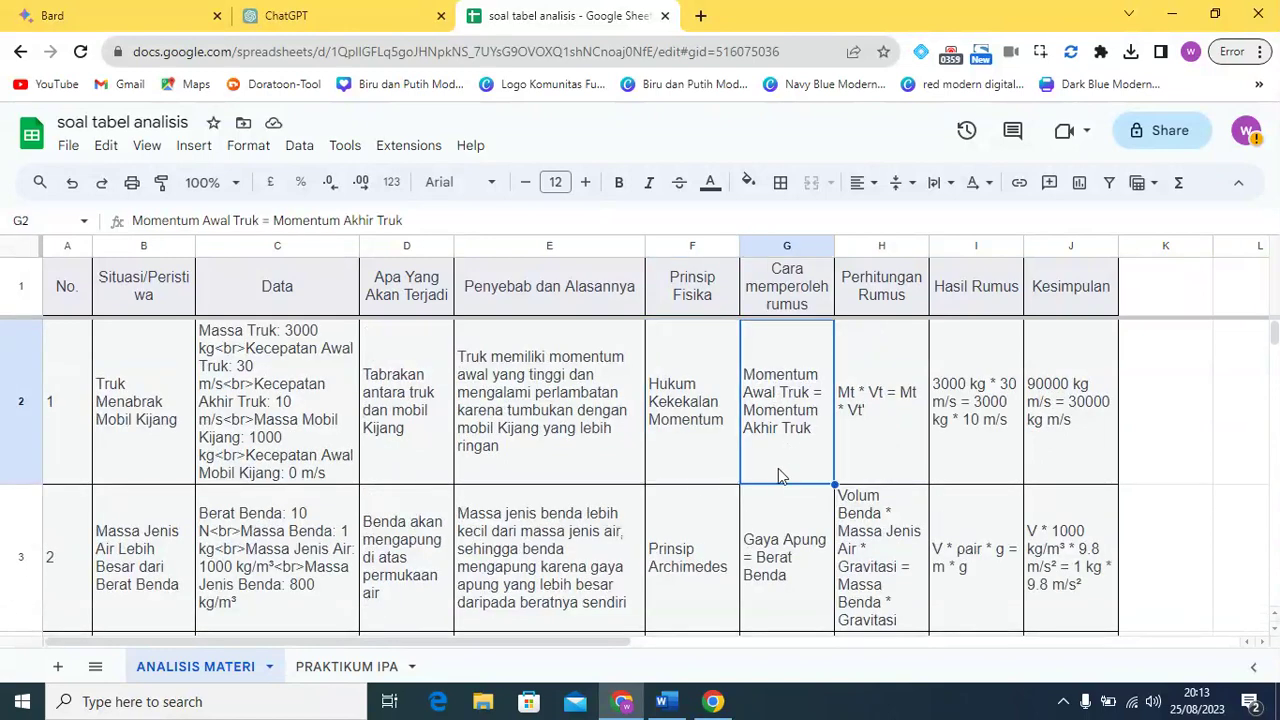
click(896, 396)
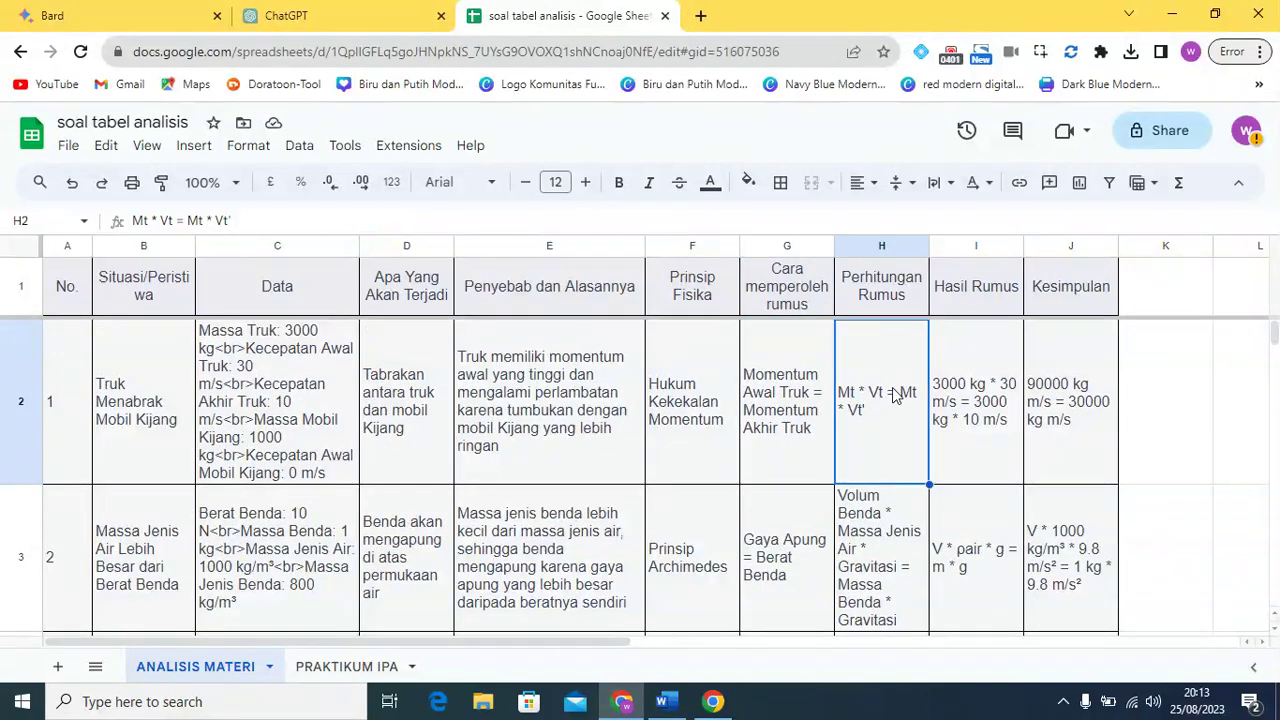
click(980, 397)
click(1071, 416)
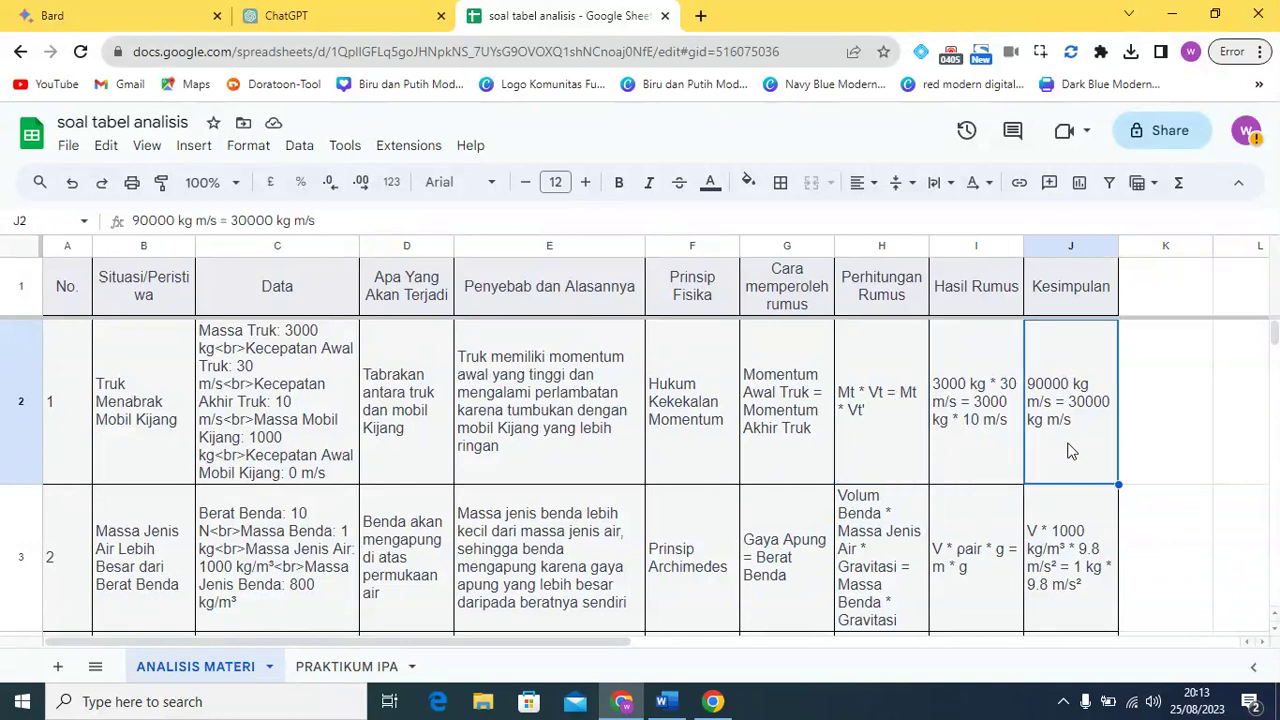
scroll(1070, 451, down, 1)
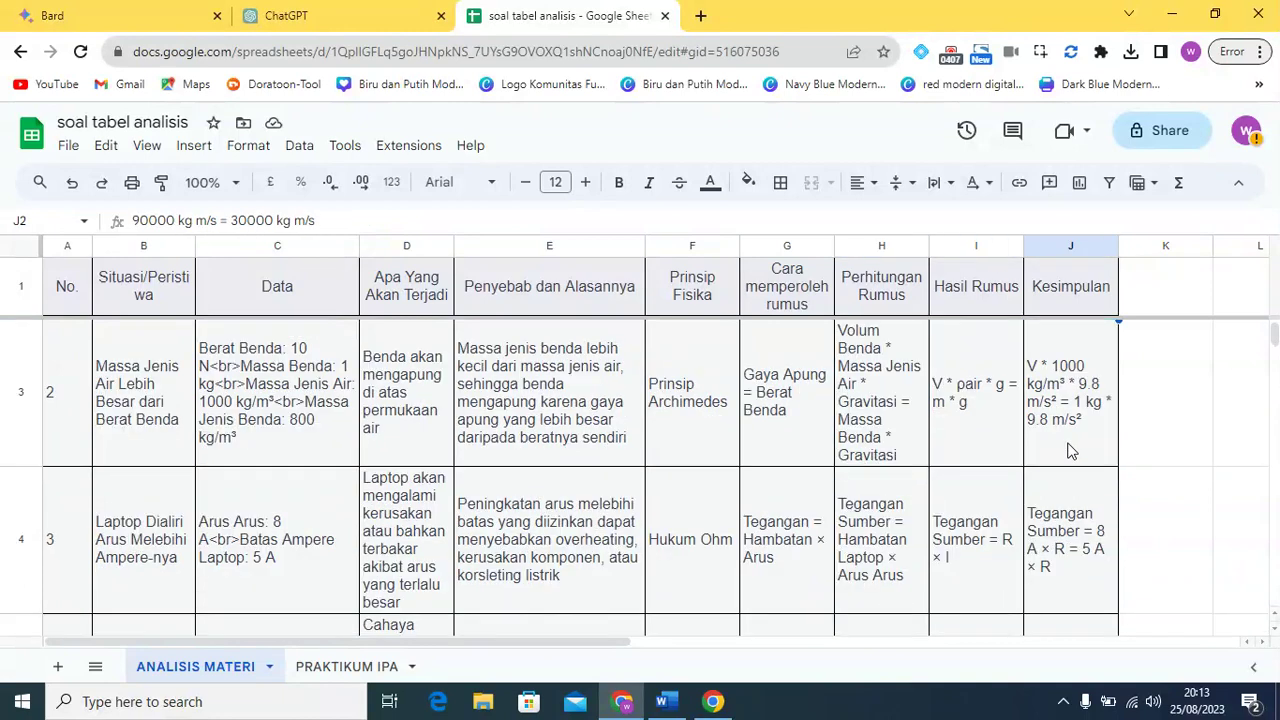
Review the conclusions of the remaining situations in the Kesimpulan column and return to the first situation's conclusion.
scroll(1066, 455, down, 4)
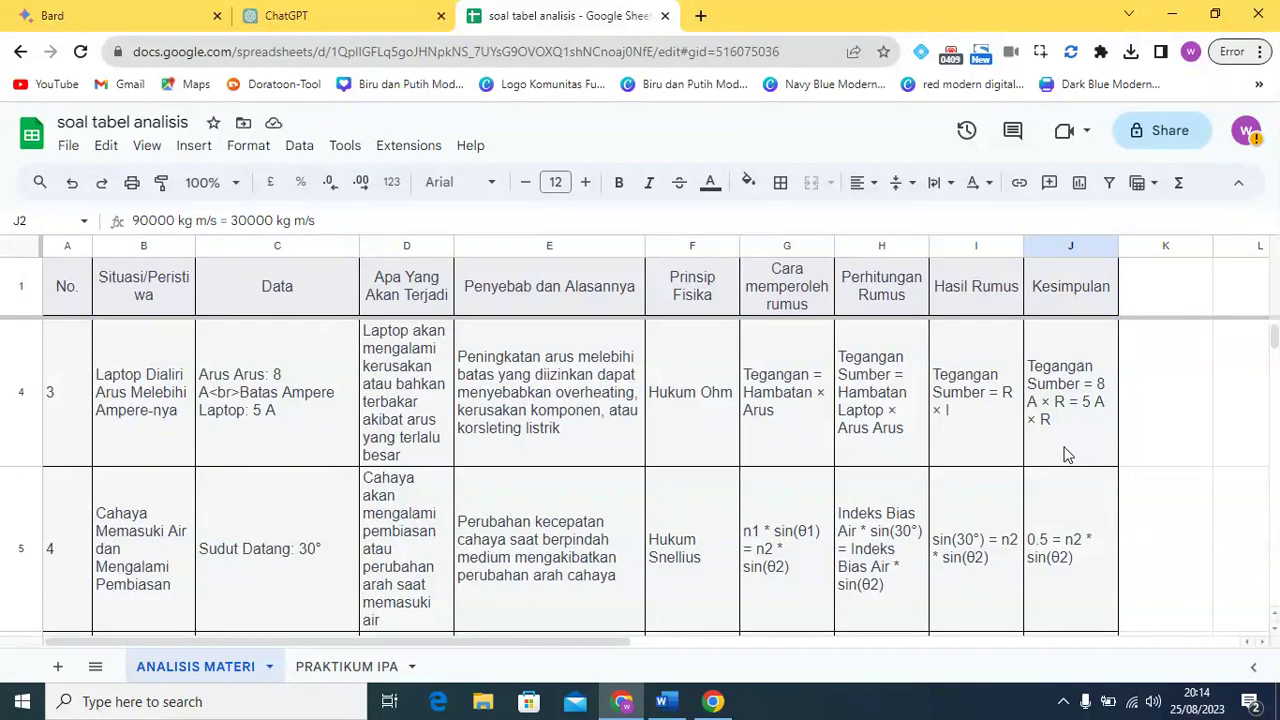
scroll(1066, 455, up, 3)
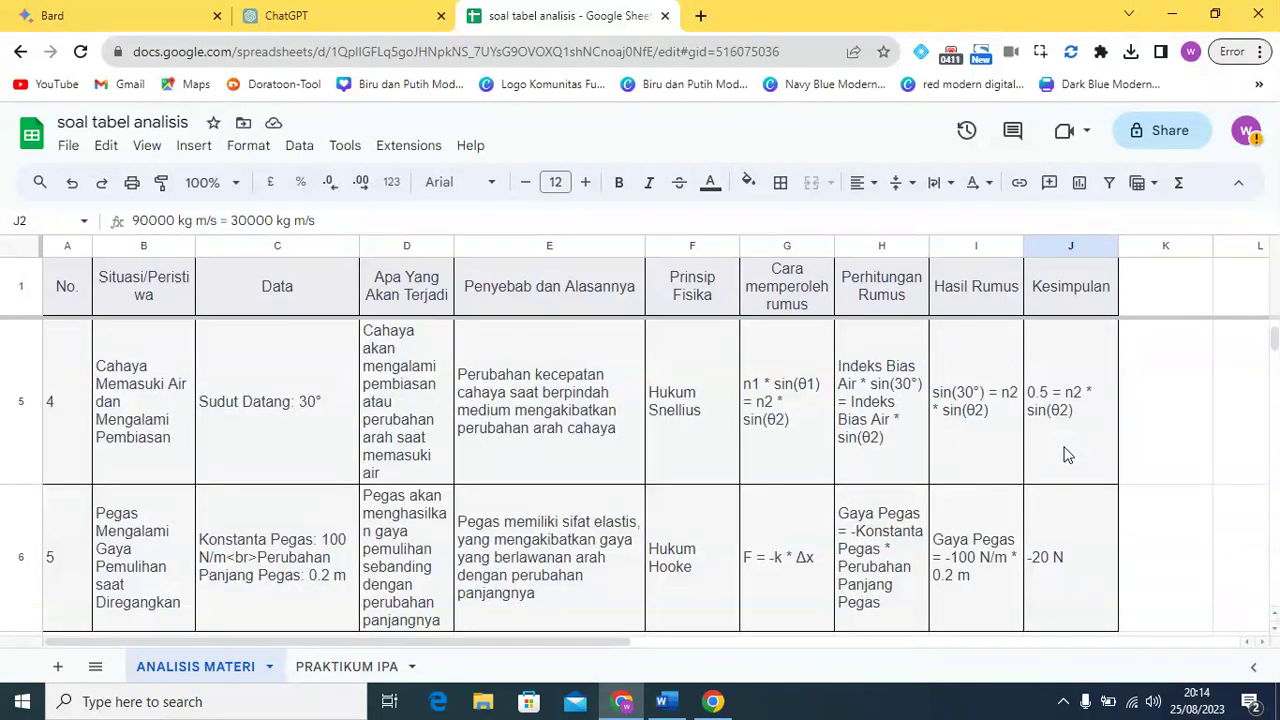
scroll(1064, 452, up, 2)
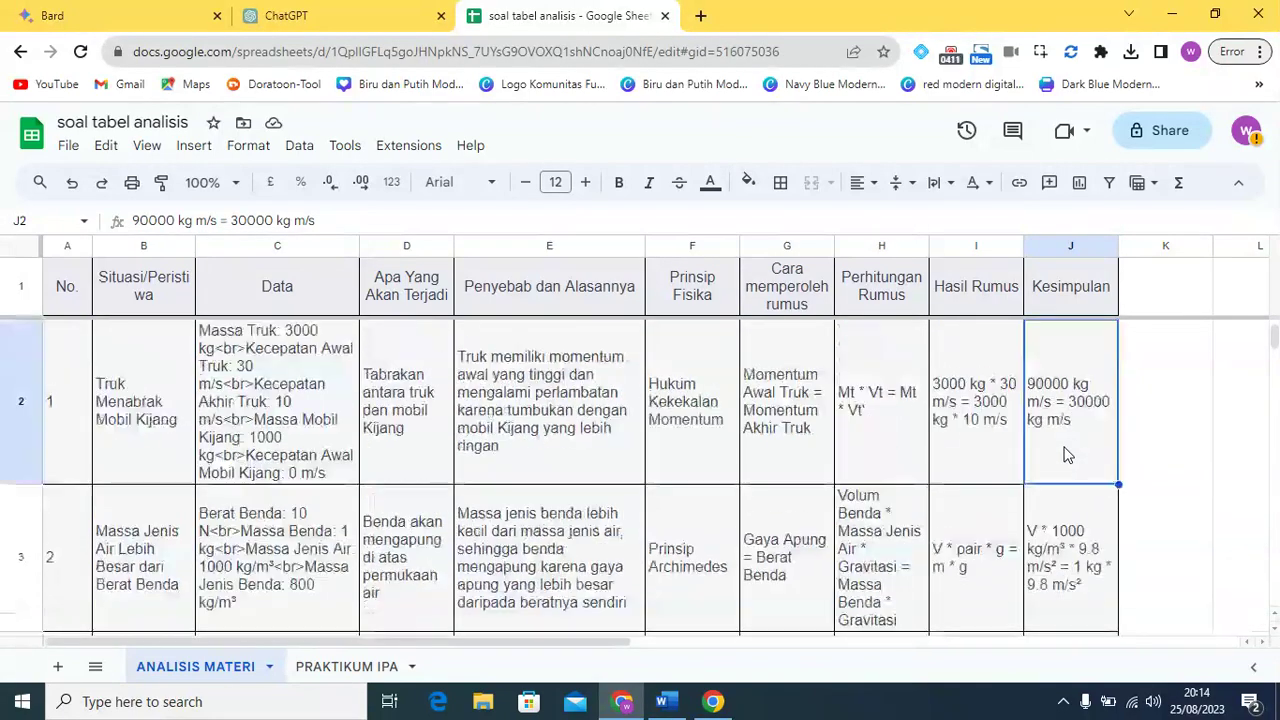
click(1137, 309)
click(1093, 393)
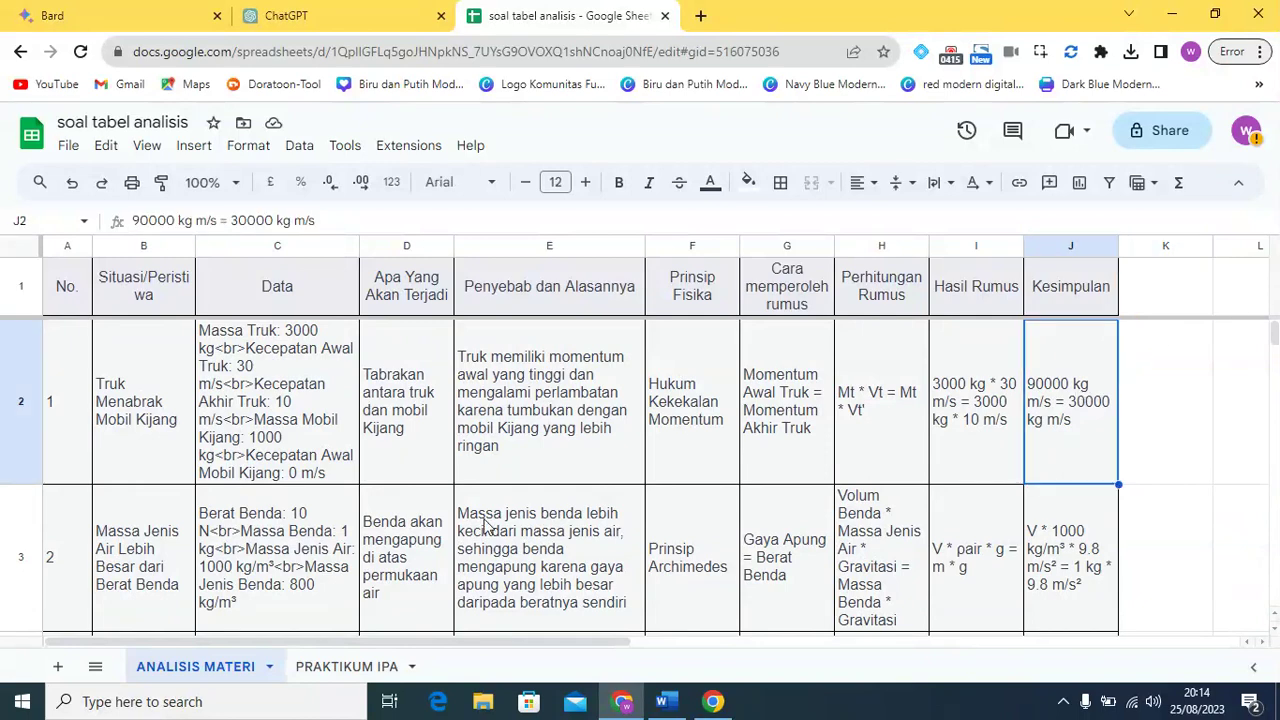
Open the PRAKTIKUM IPA sheet and inspect the TEXTJOIN formulas in the yellow cells K1 to K3.
click(338, 668)
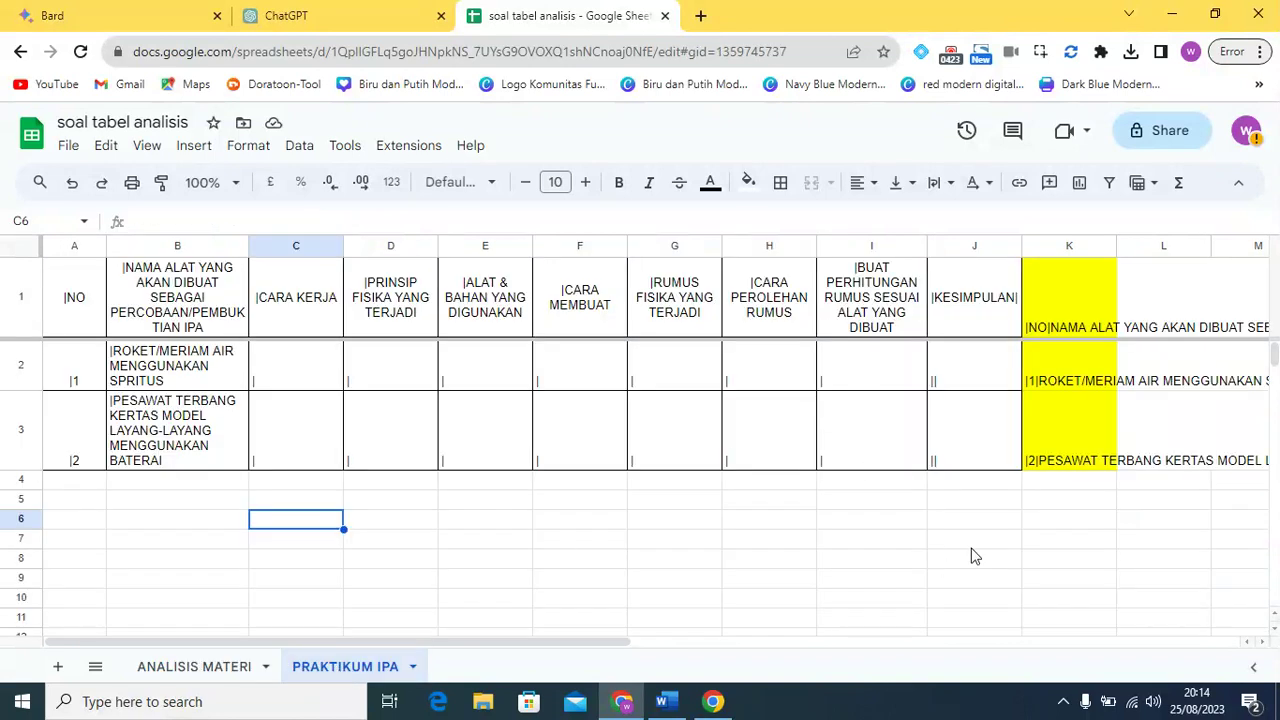
click(1078, 312)
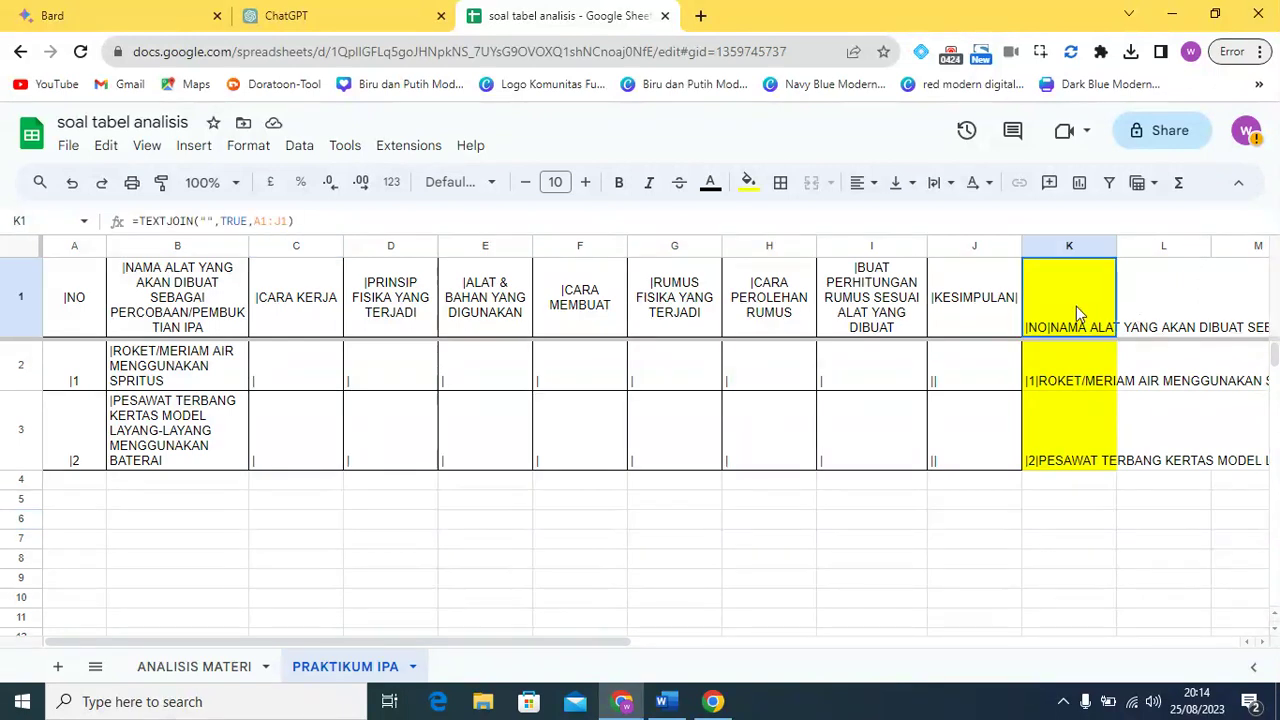
click(1050, 382)
click(1041, 419)
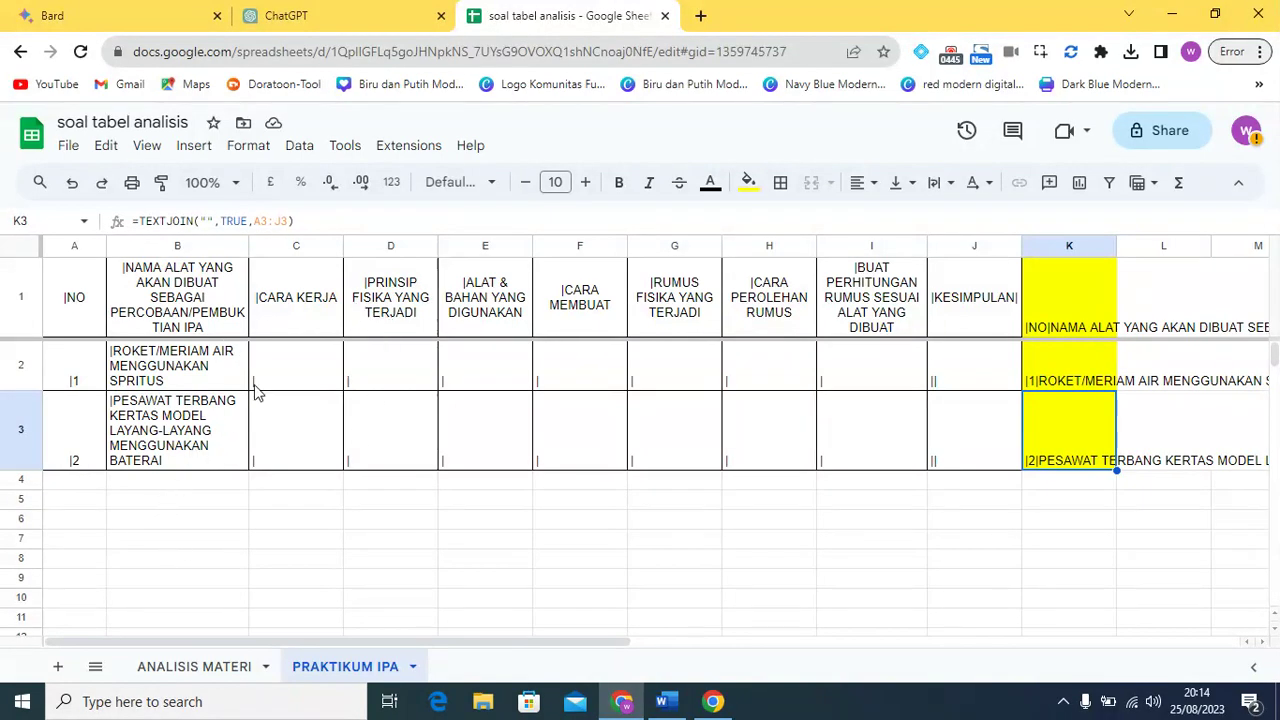
Review the number and tool-name headers and the names of the two experiments in column B.
click(68, 305)
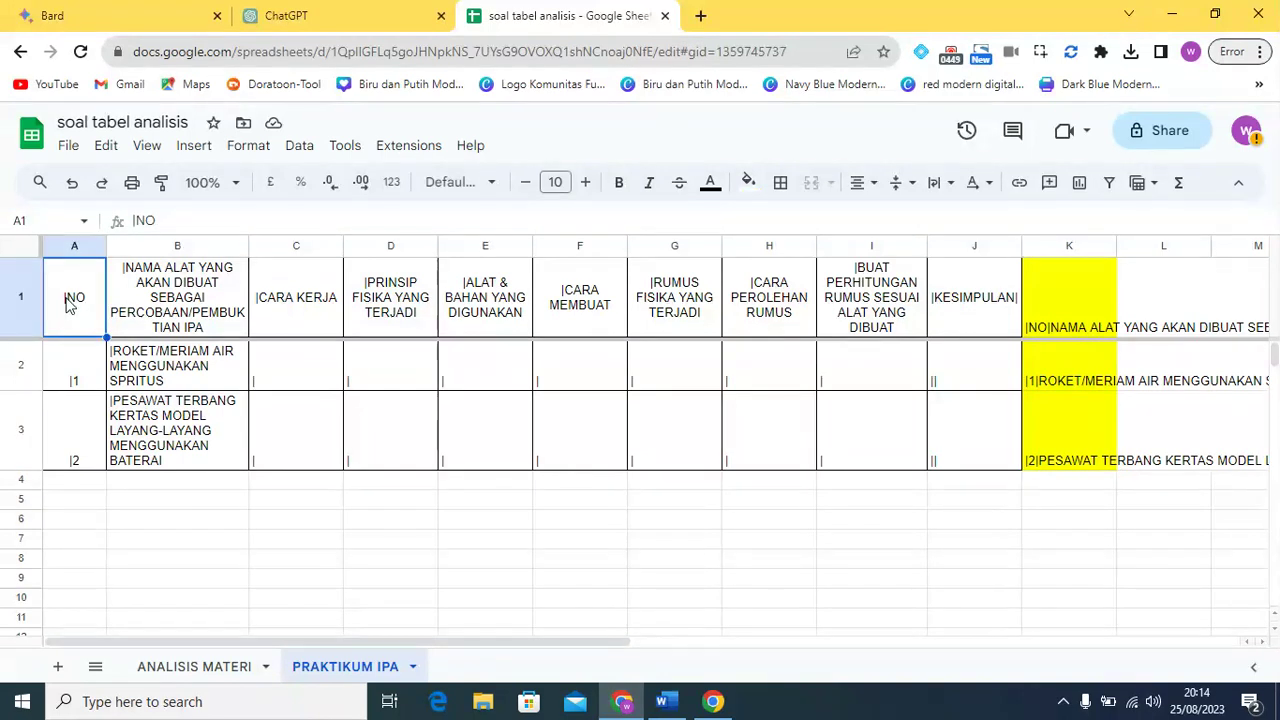
click(162, 300)
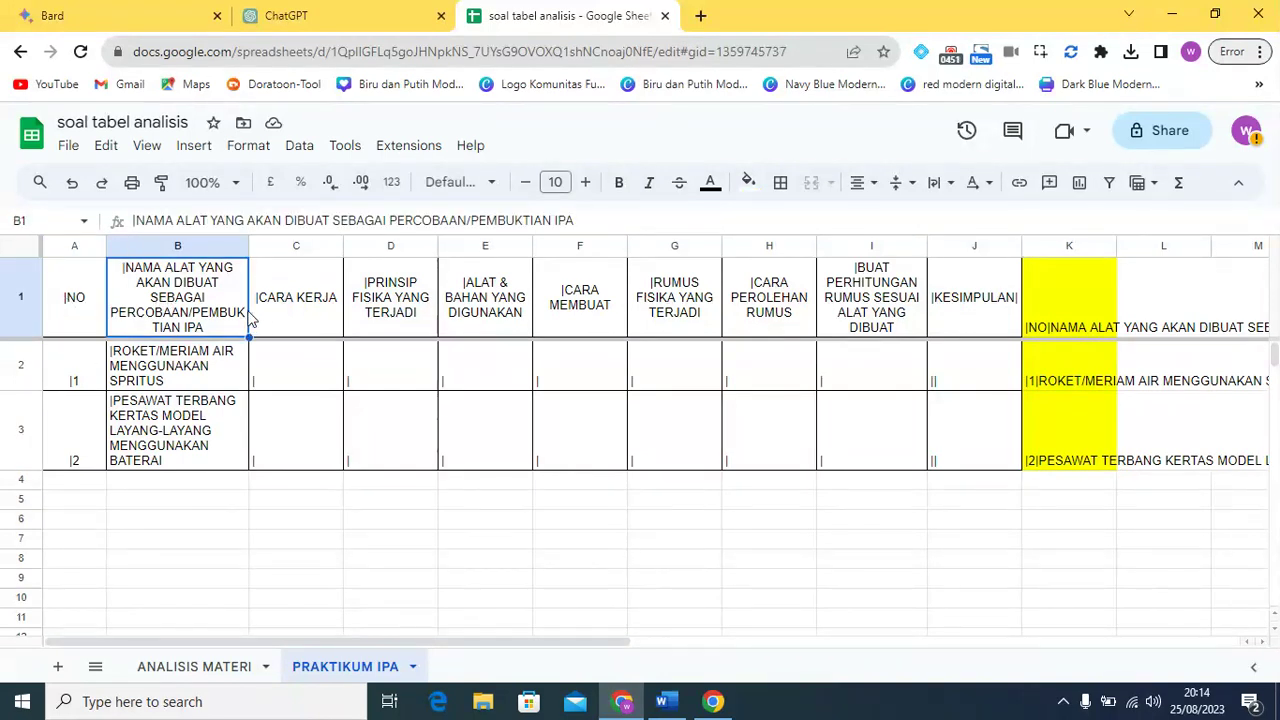
click(168, 368)
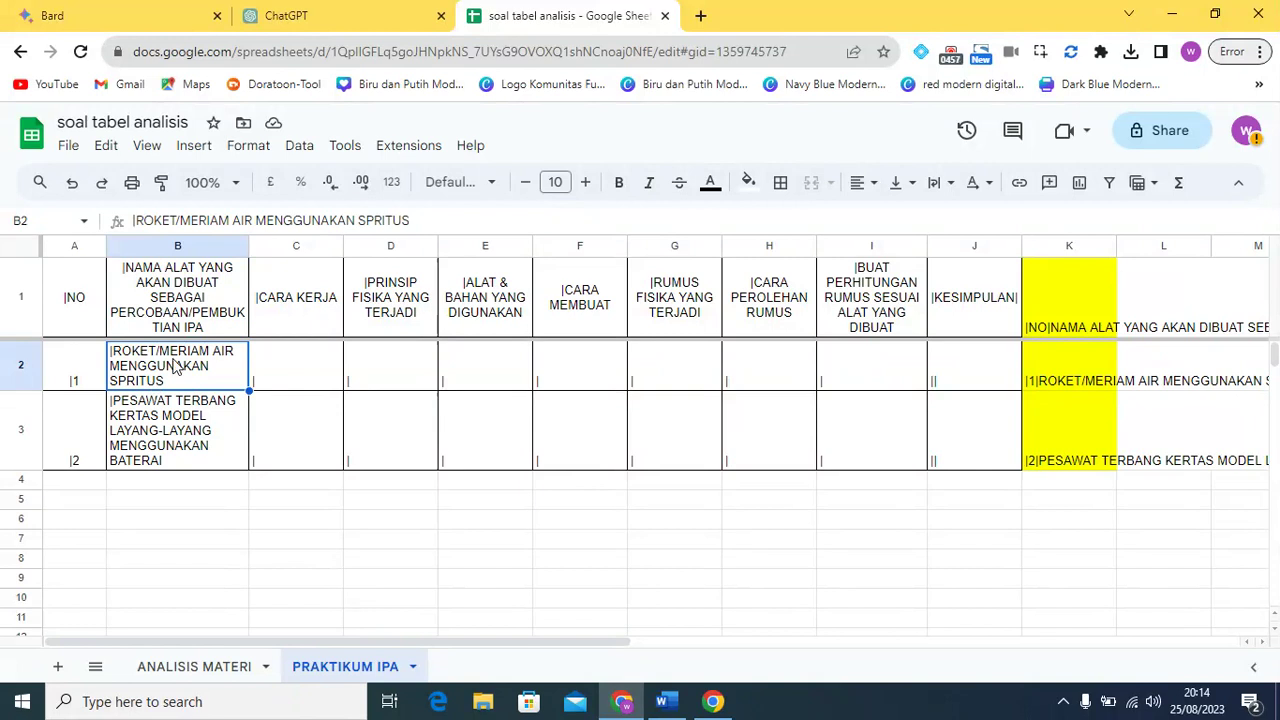
click(155, 435)
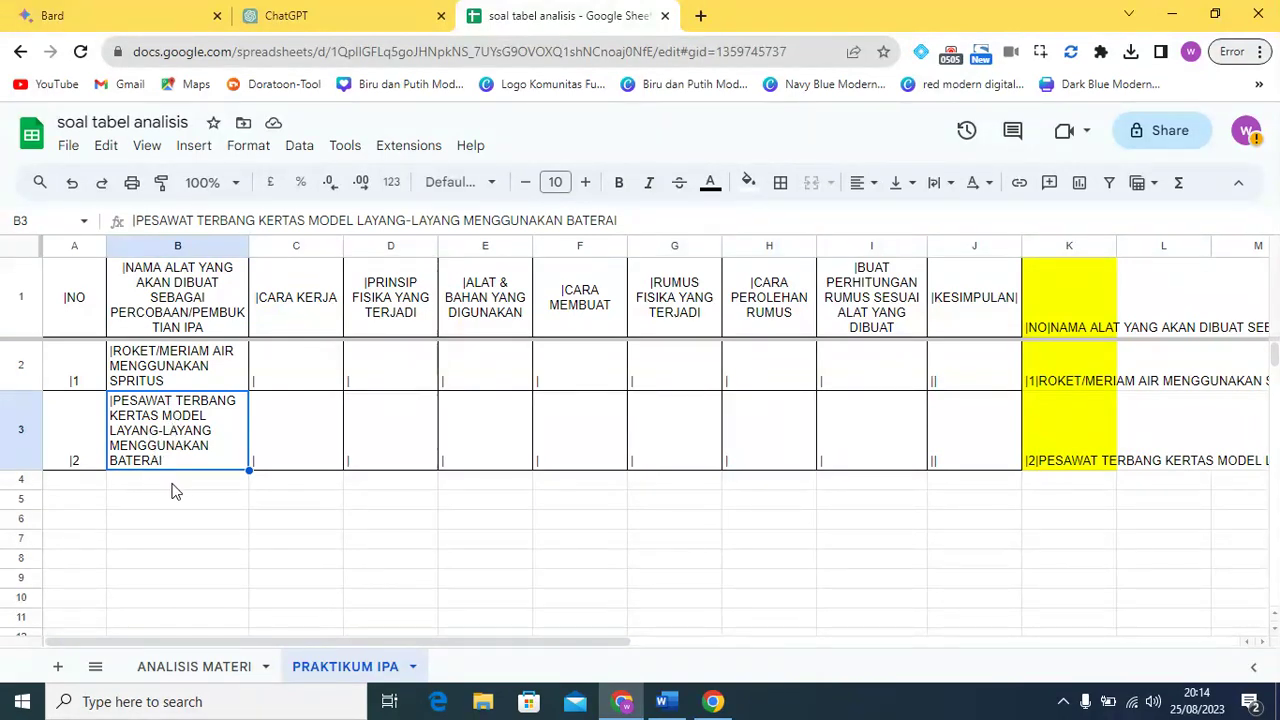
Go through the Cara Kerja, Prinsip Fisika and Alat & Bahan columns and their cells for the two experiments.
click(290, 306)
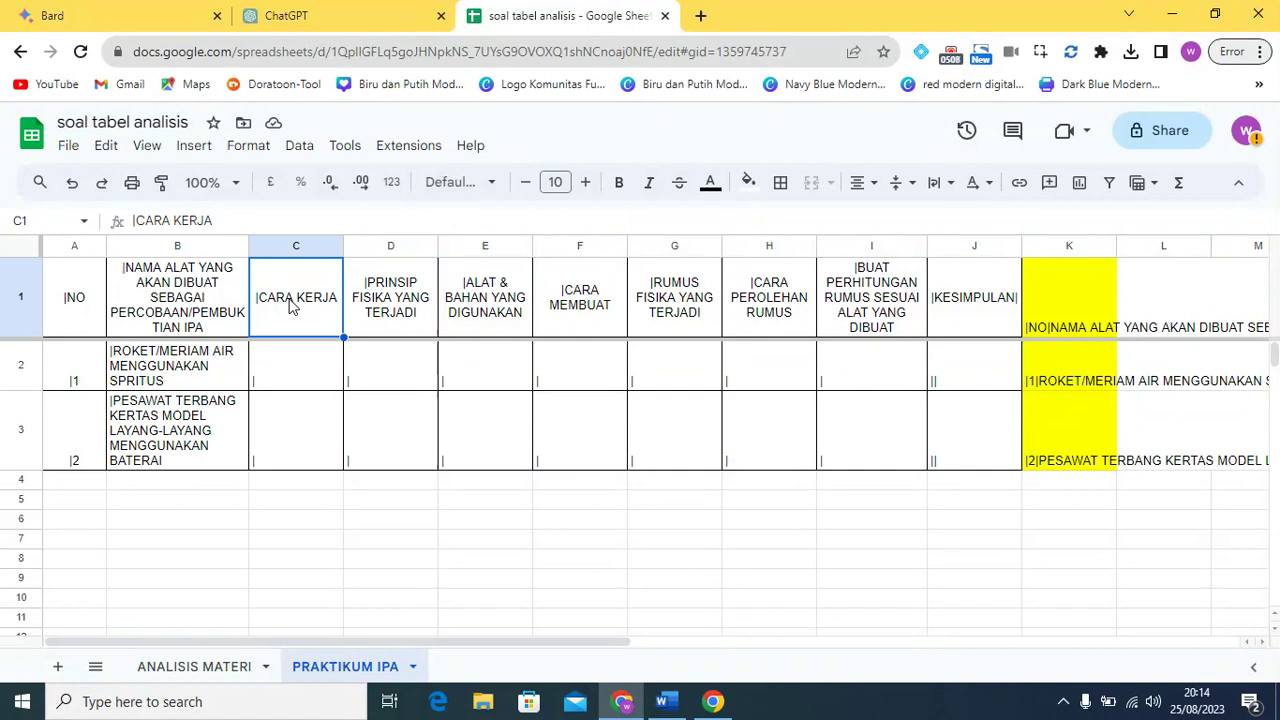
click(280, 376)
click(271, 438)
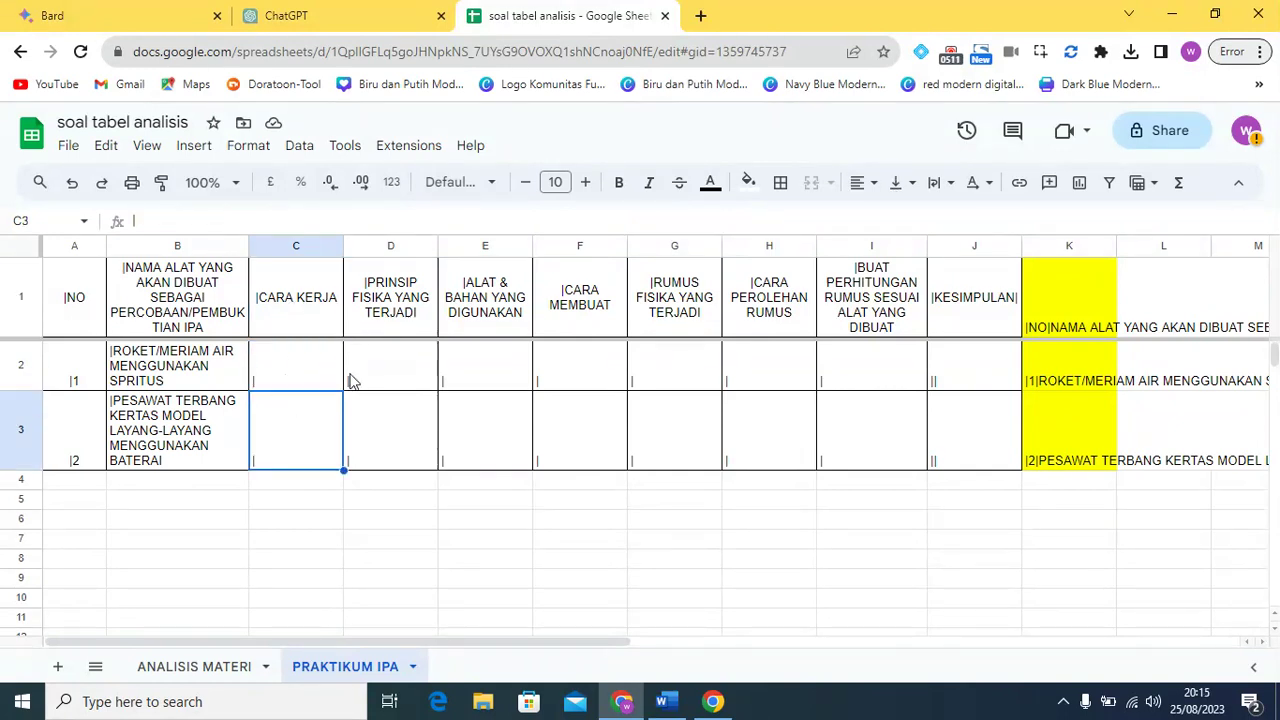
click(397, 303)
click(399, 372)
click(388, 420)
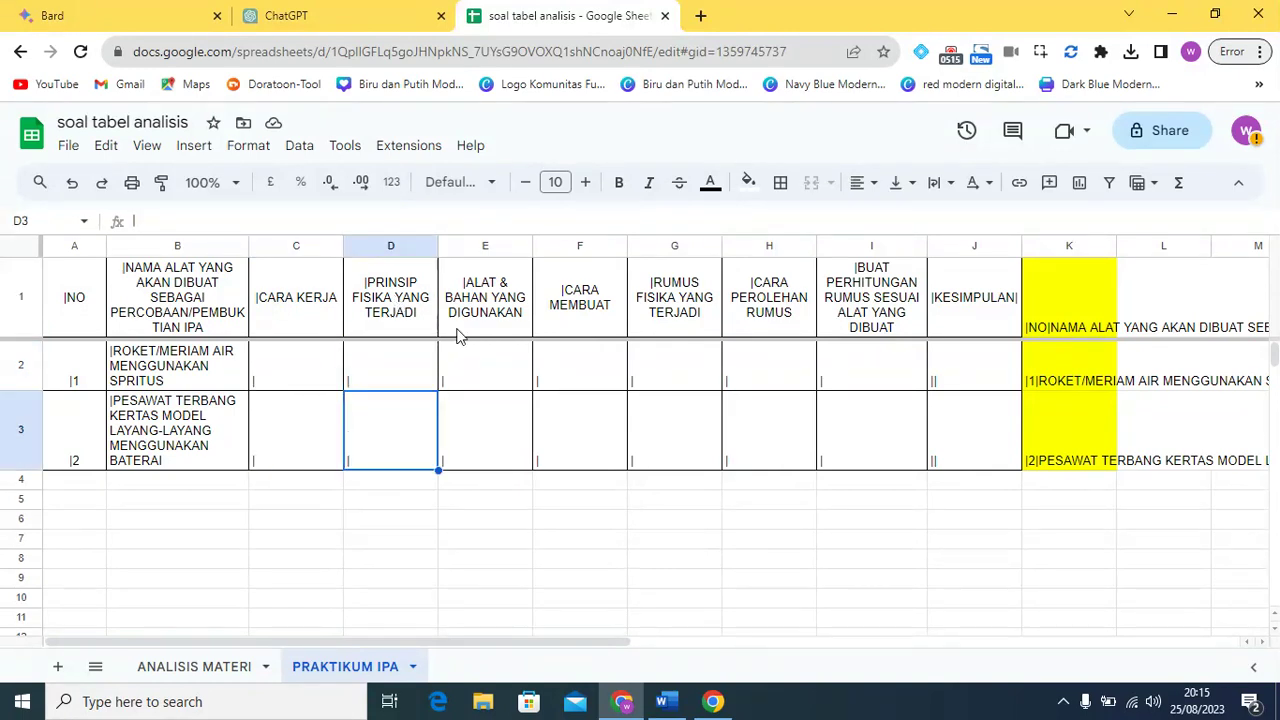
click(480, 289)
click(474, 370)
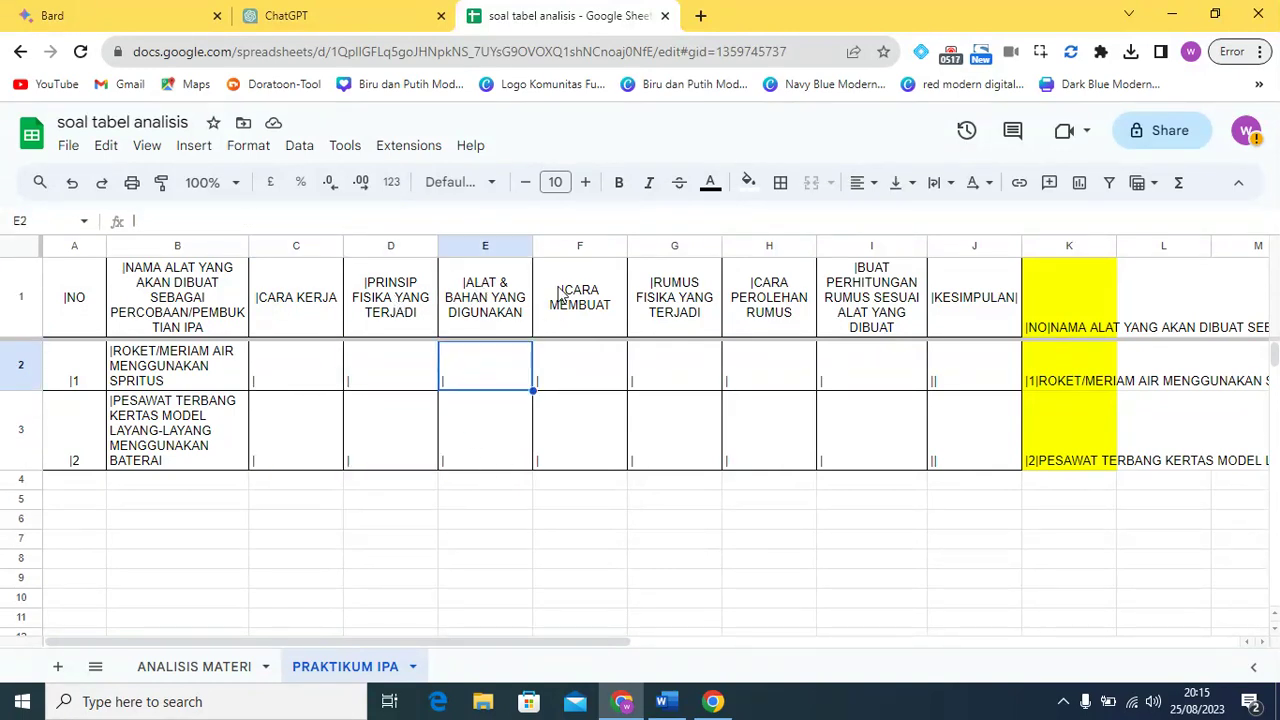
Go through the columns from Cara Membuat to Kesimpulan, checking the cells reserved for each experiment's answers.
click(580, 300)
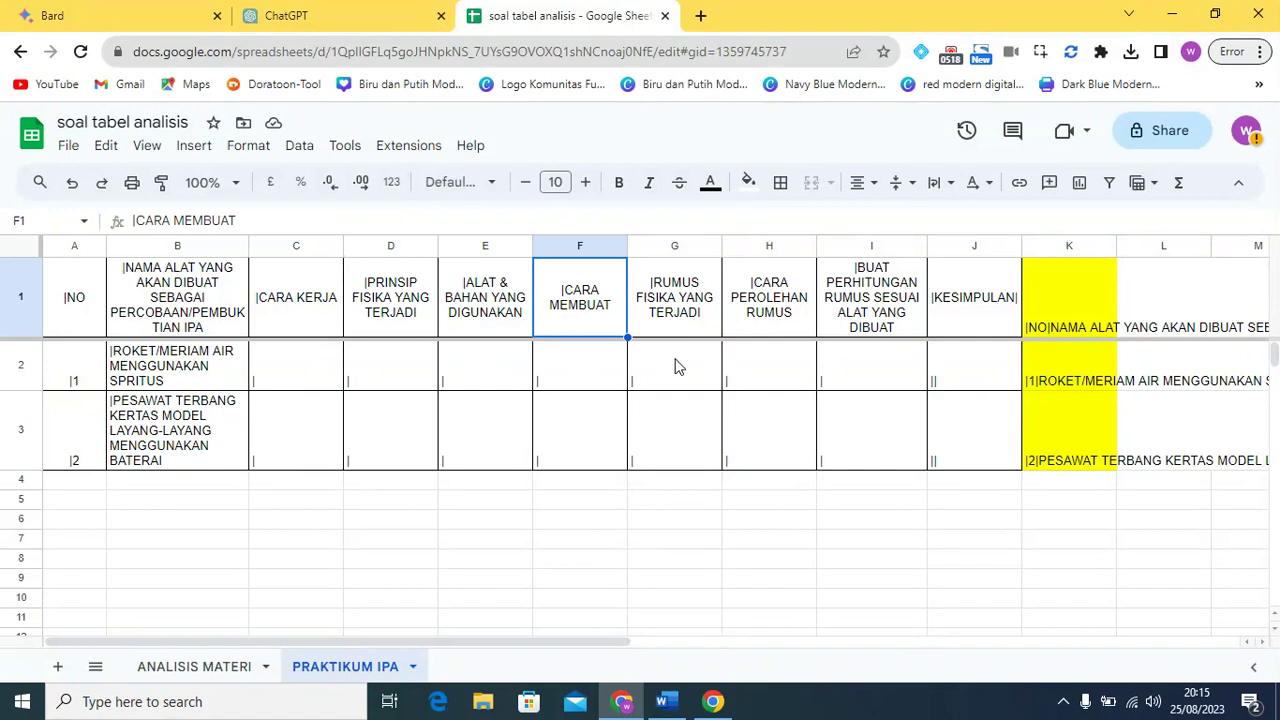
click(677, 363)
click(660, 434)
click(748, 286)
click(752, 366)
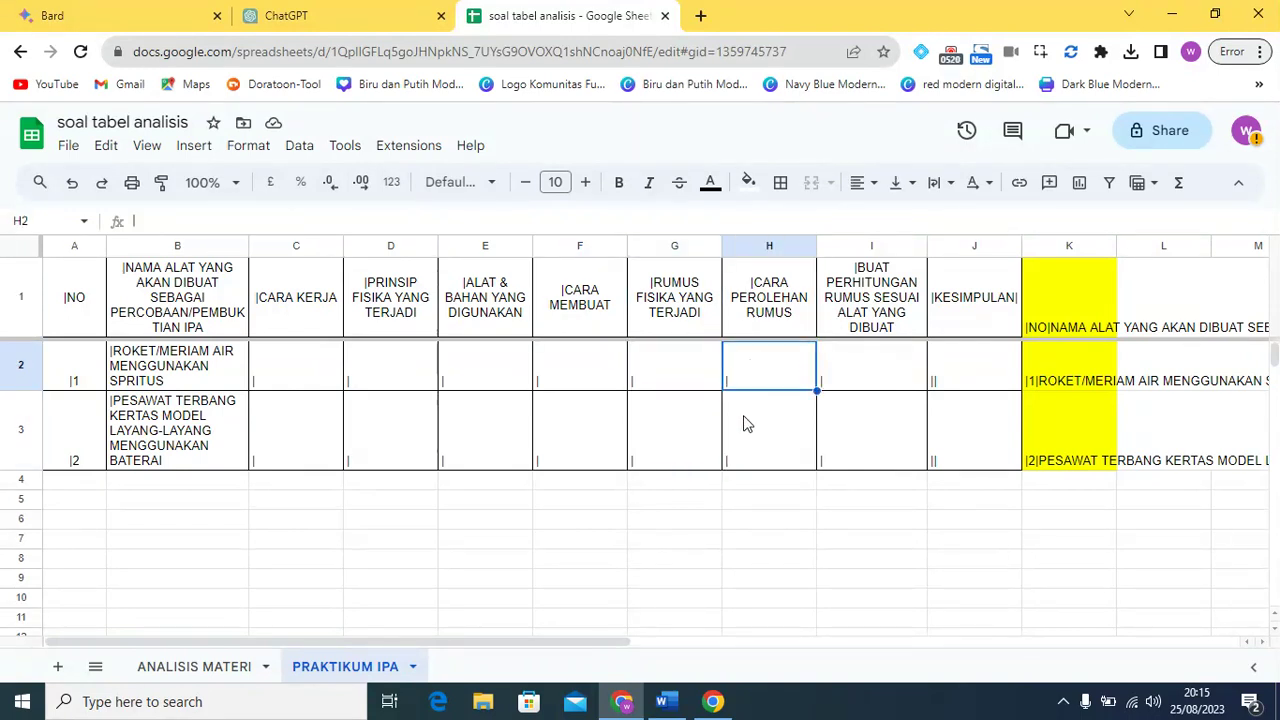
click(746, 423)
click(868, 328)
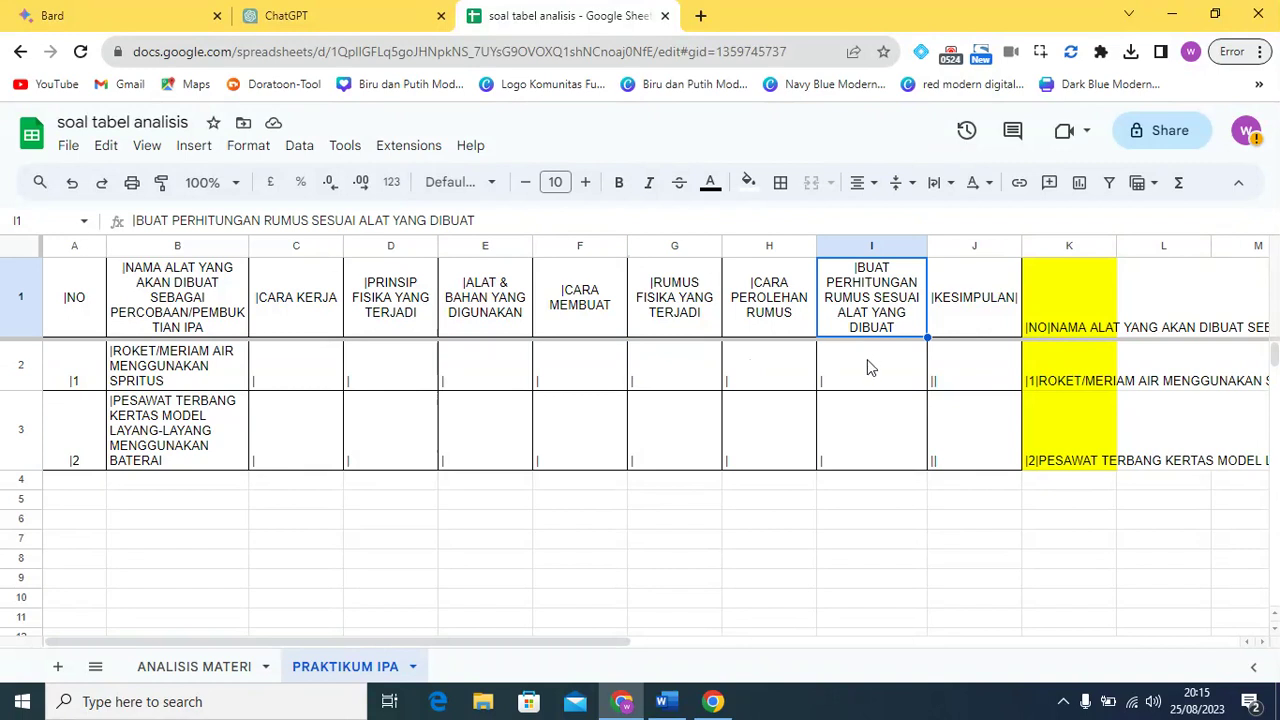
click(868, 366)
click(863, 432)
click(940, 365)
click(950, 428)
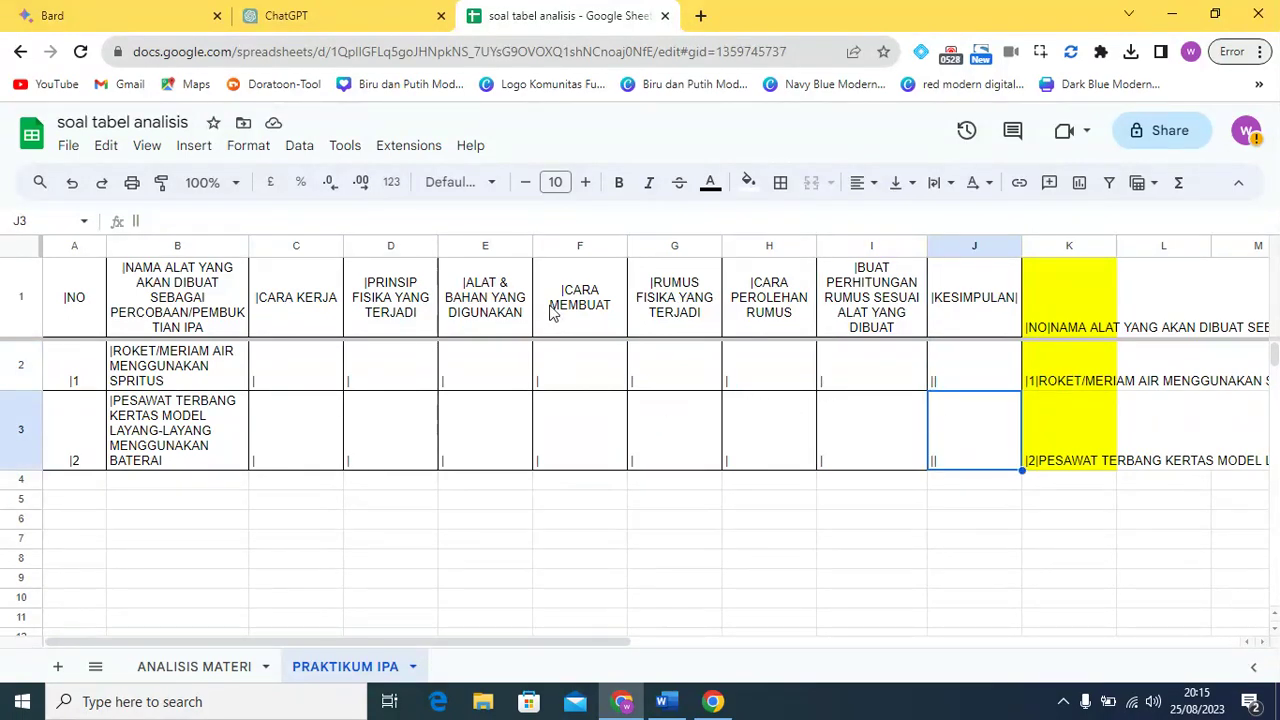
Check the leading pipe separator in the header and both experiment rows of columns A and B.
click(65, 304)
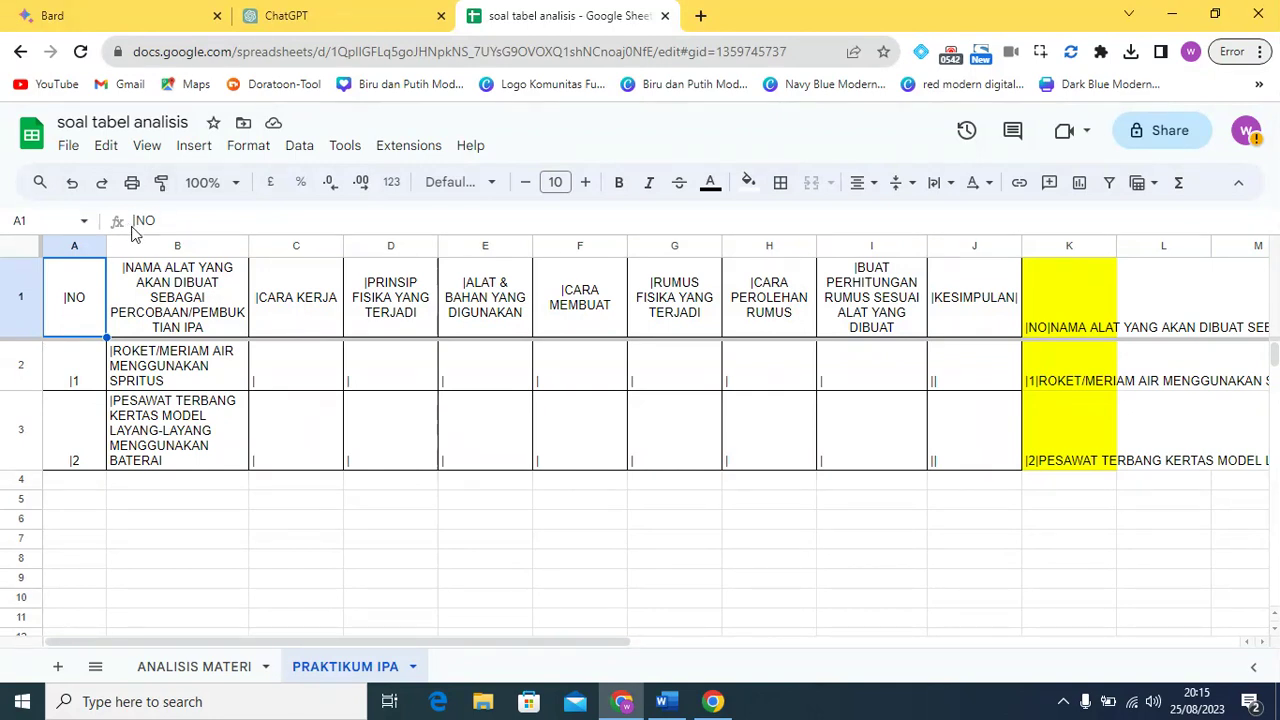
click(76, 374)
click(77, 438)
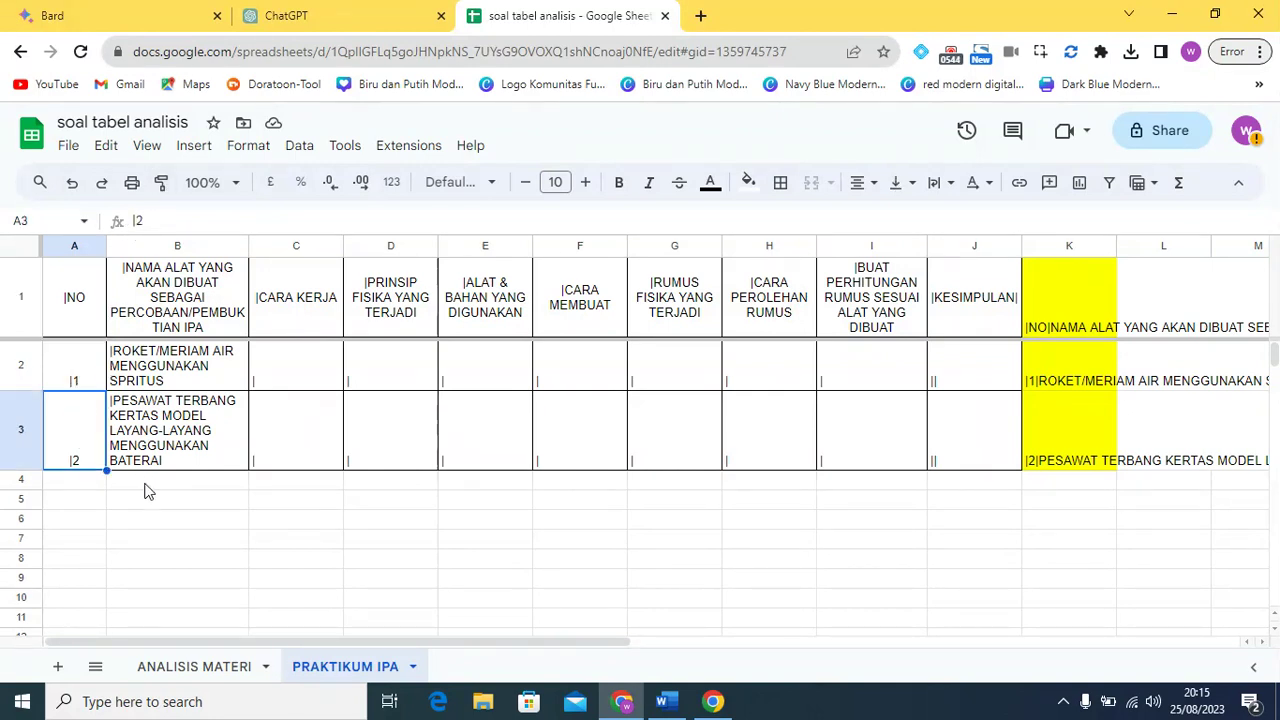
click(128, 285)
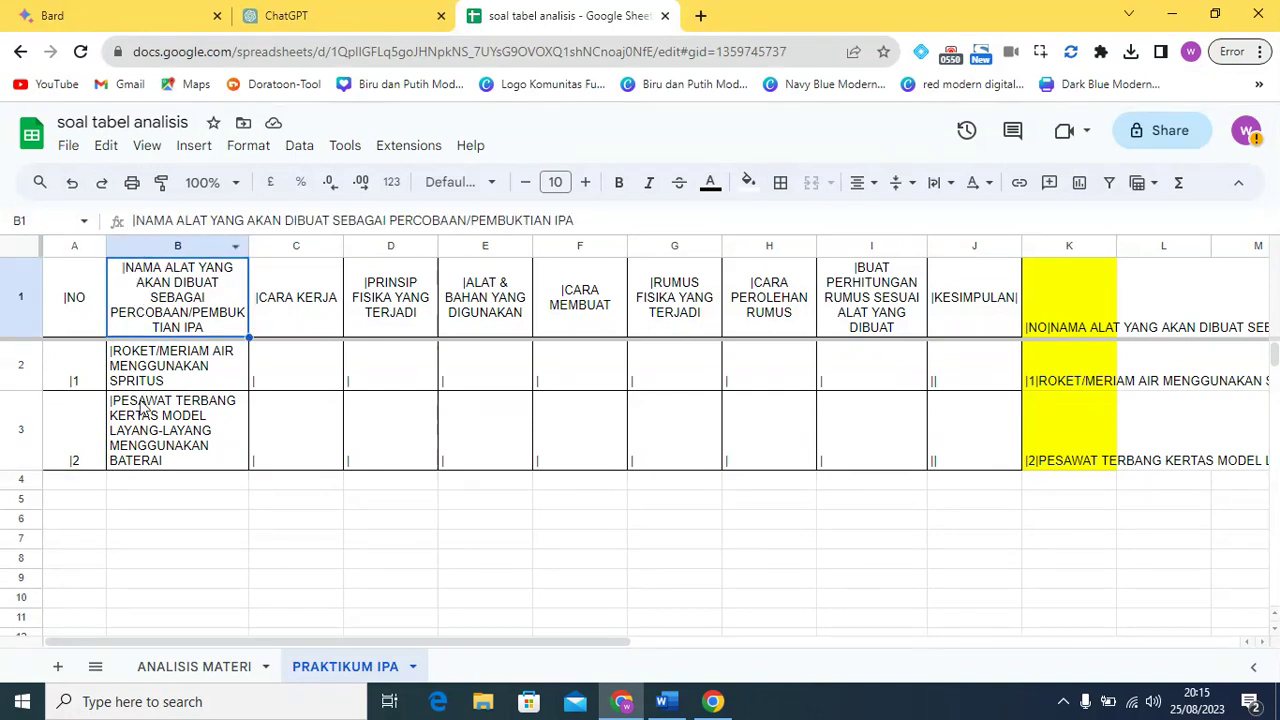
click(160, 358)
click(143, 418)
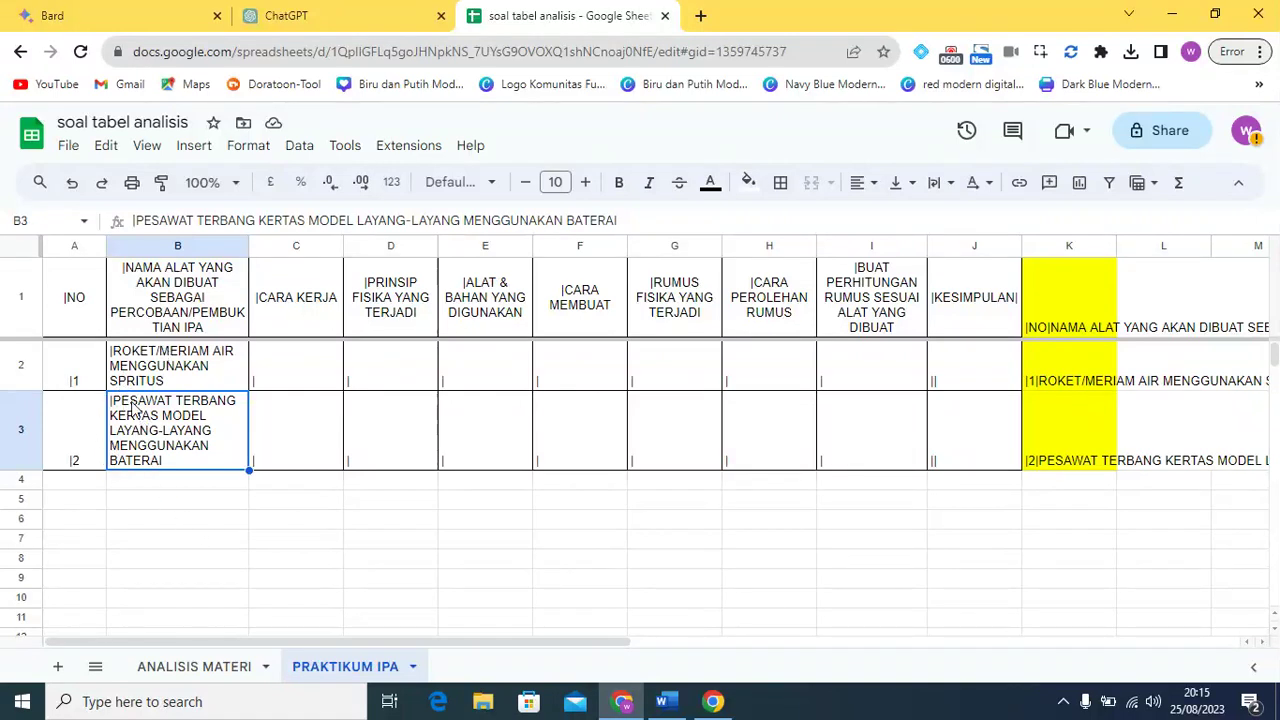
Check the leading pipe separator in each header from Cara Kerja to the formula calculation column.
click(278, 303)
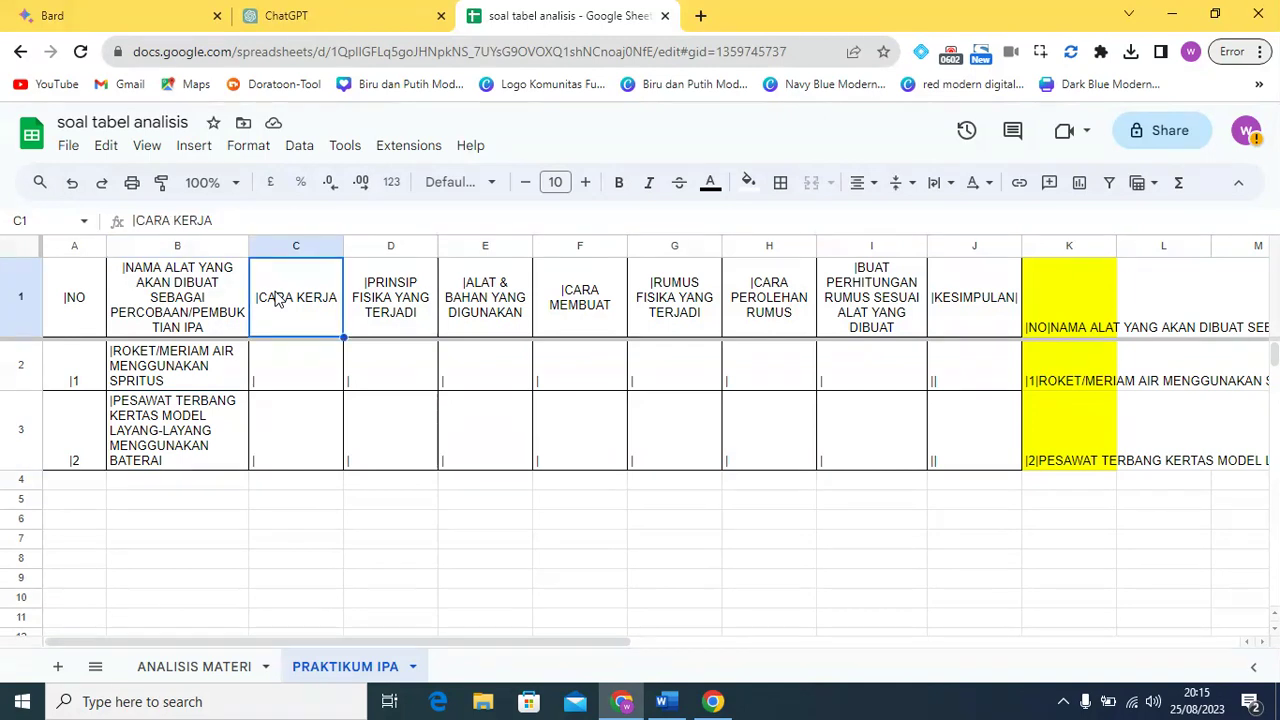
click(375, 305)
click(501, 272)
click(574, 307)
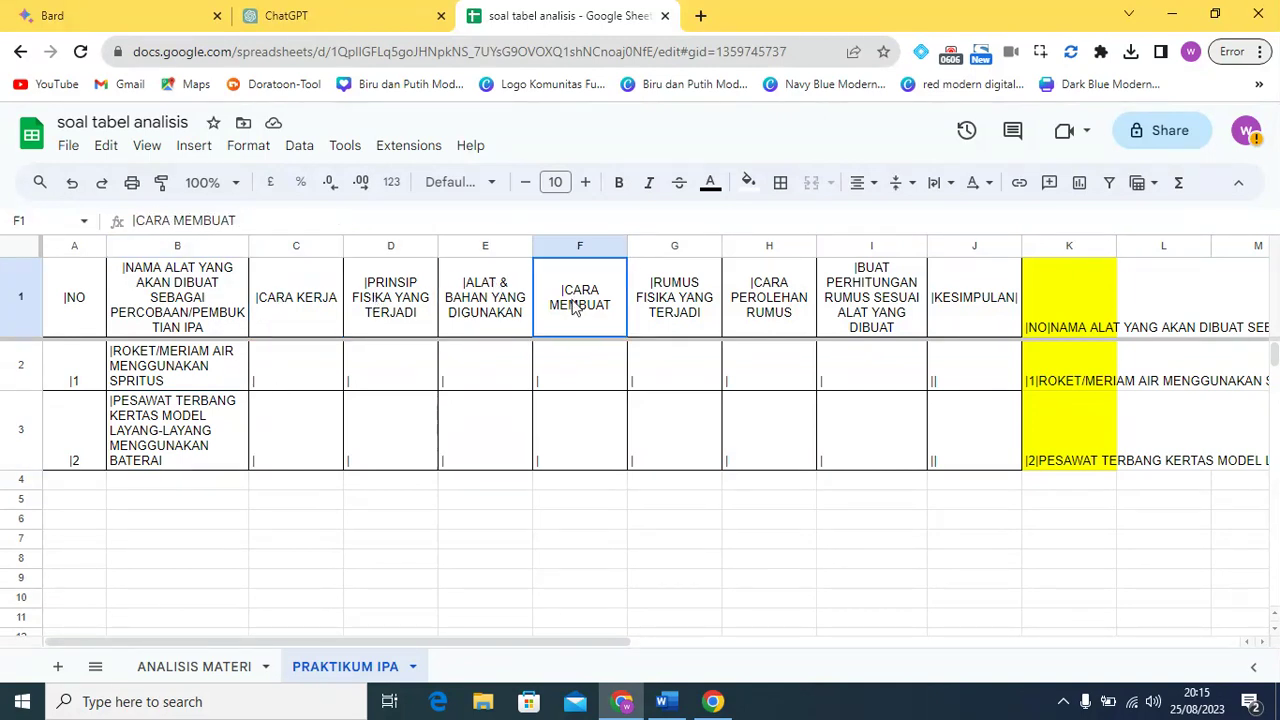
click(657, 289)
click(743, 290)
click(920, 323)
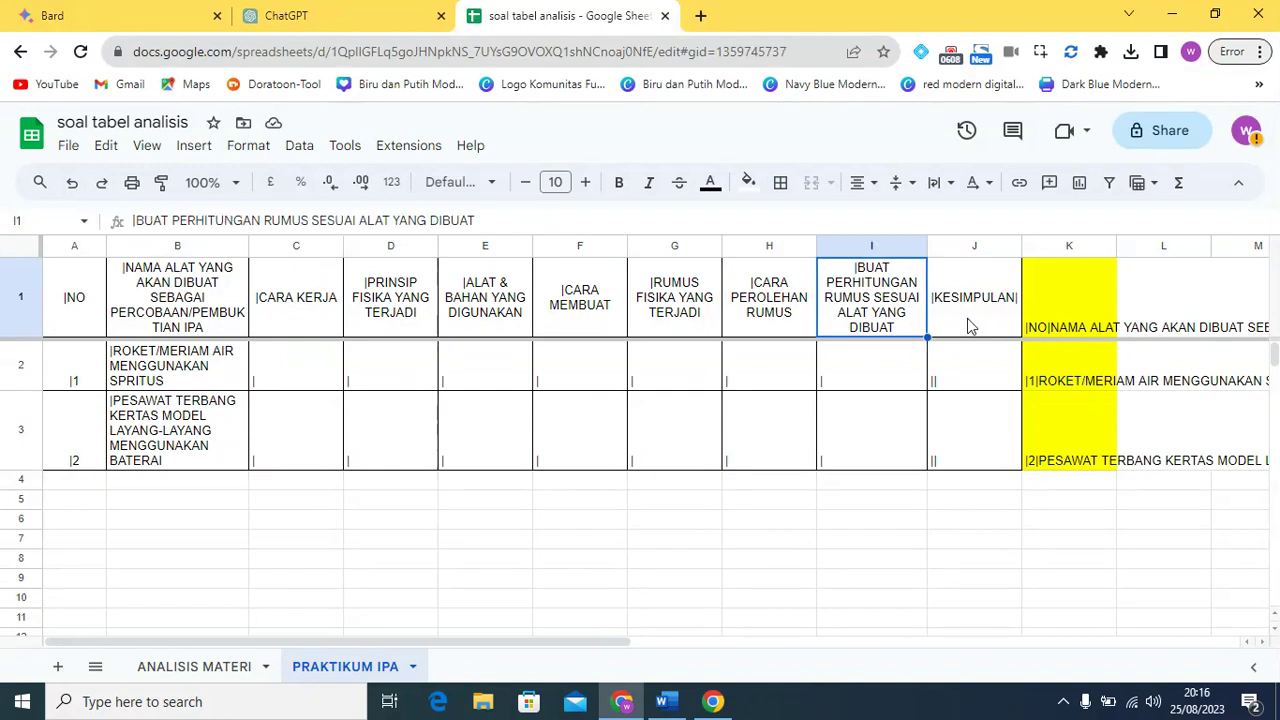
Delete and re-enter the closing pipe at the end of the Kesimpulan header in J1.
click(971, 317)
click(260, 211)
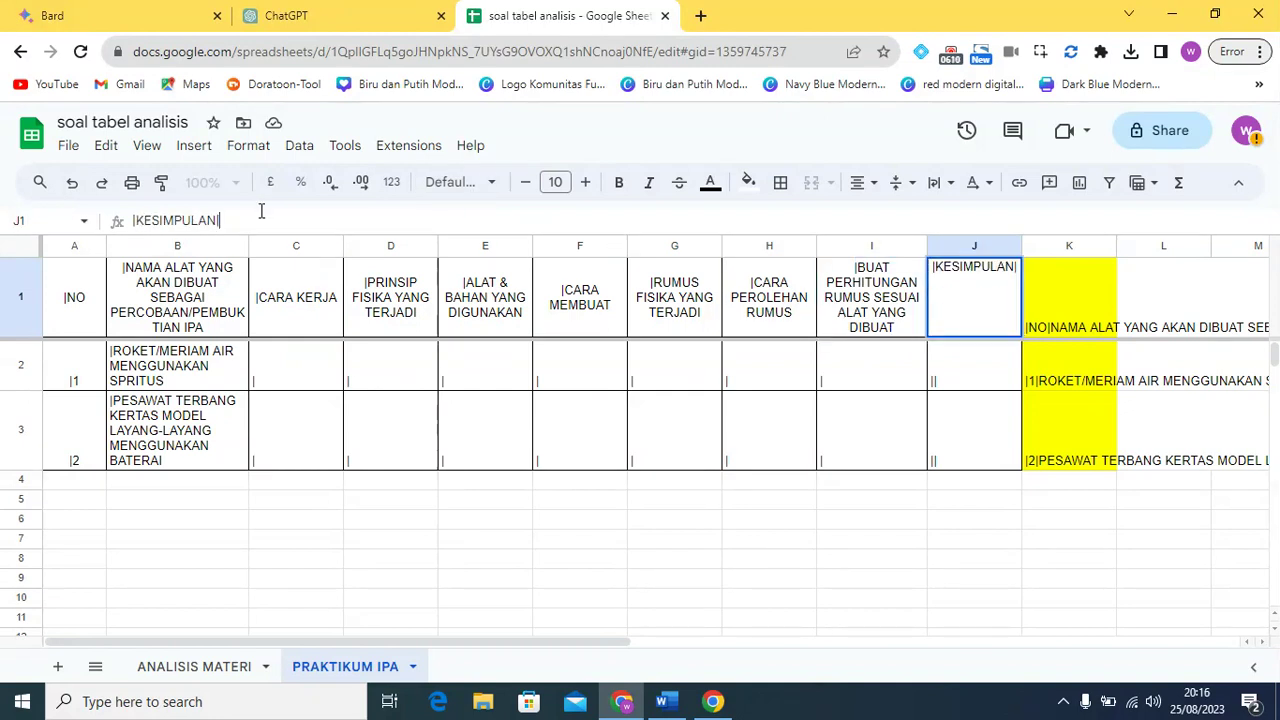
key(BackSpace)
text(|)
click(835, 372)
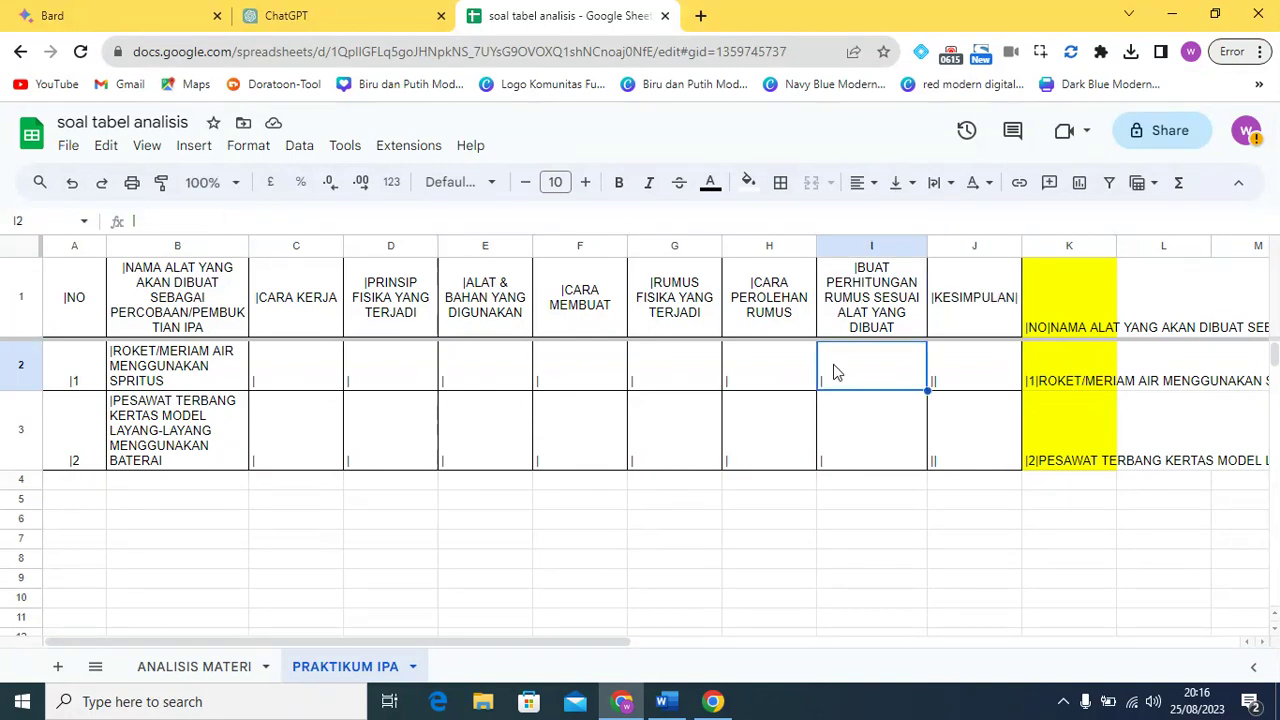
Check the pipe separators in the Cara Kerja cells C2 and C3 of both experiments.
click(294, 371)
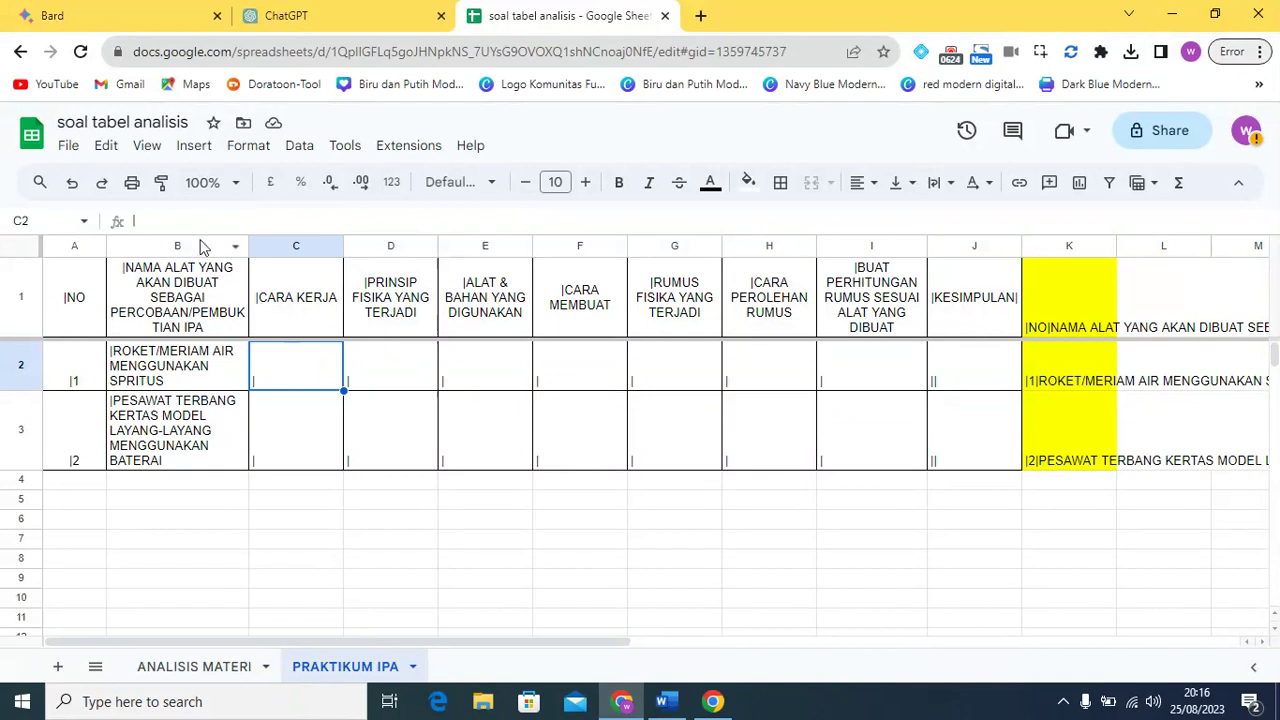
click(307, 437)
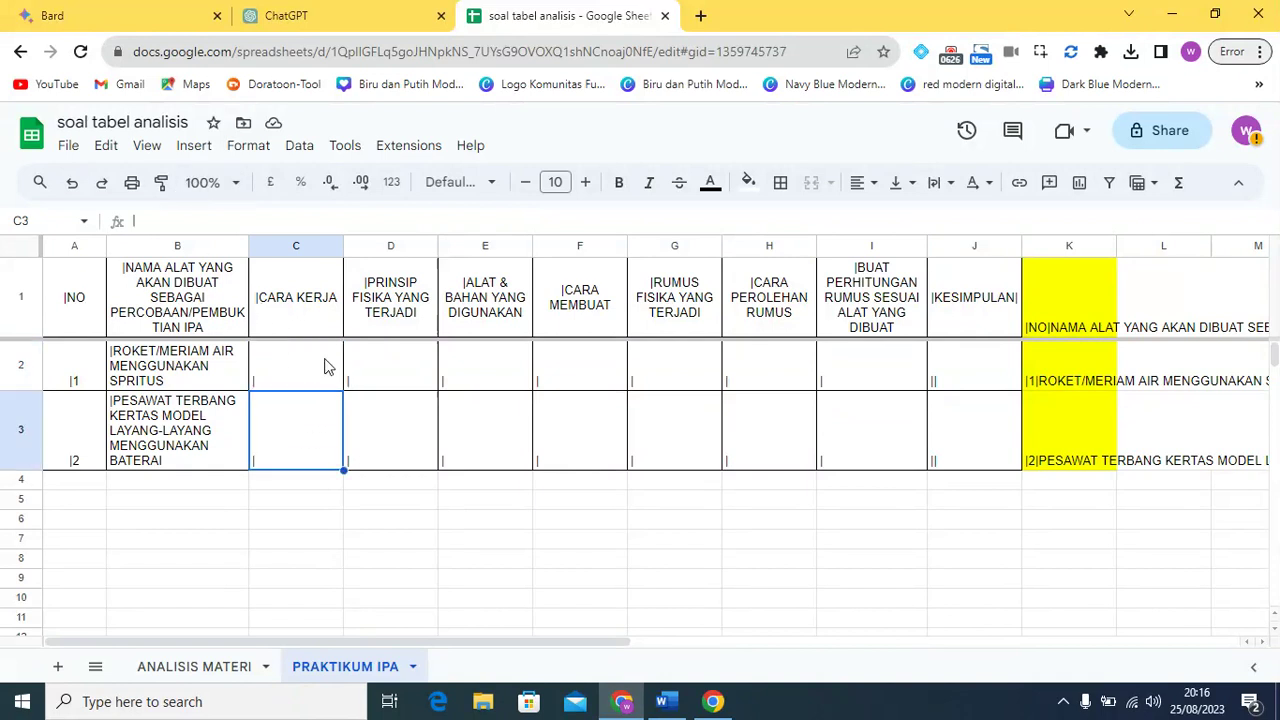
click(323, 366)
click(290, 443)
Check the pipe separators across the first experiment's cells D2 to J2 and in the Kesimpulan header.
click(366, 362)
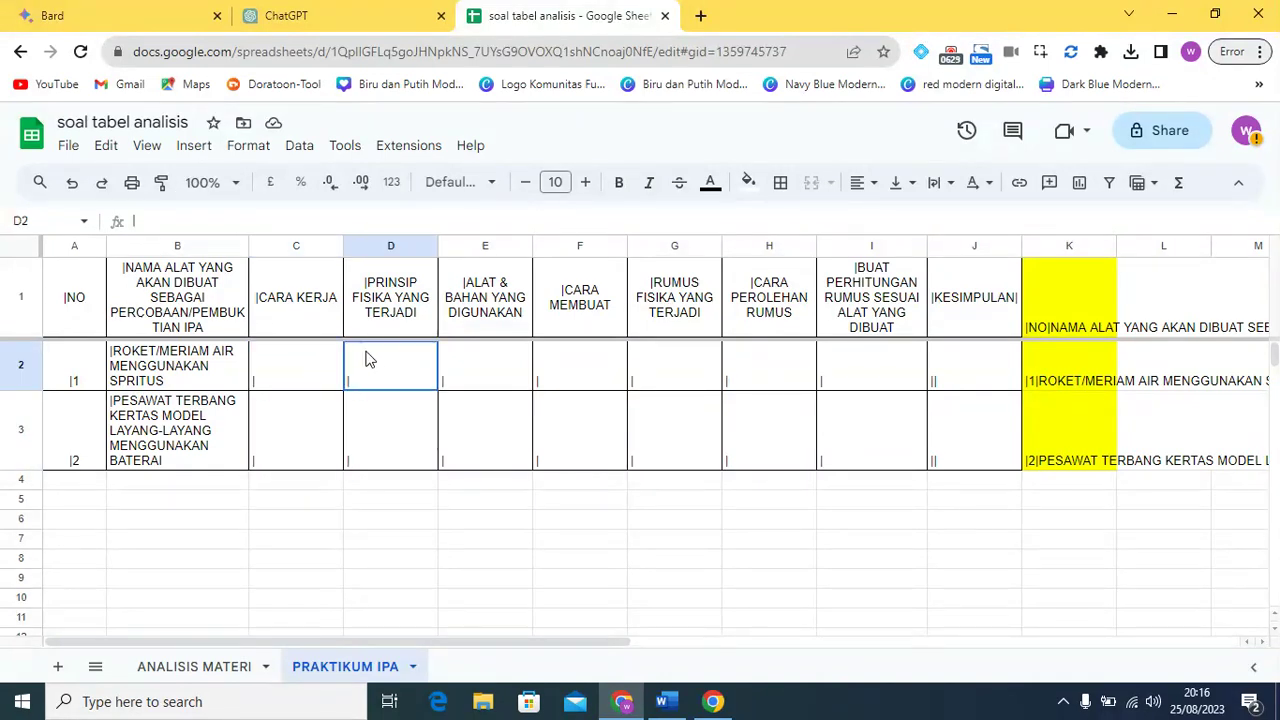
click(498, 388)
click(587, 380)
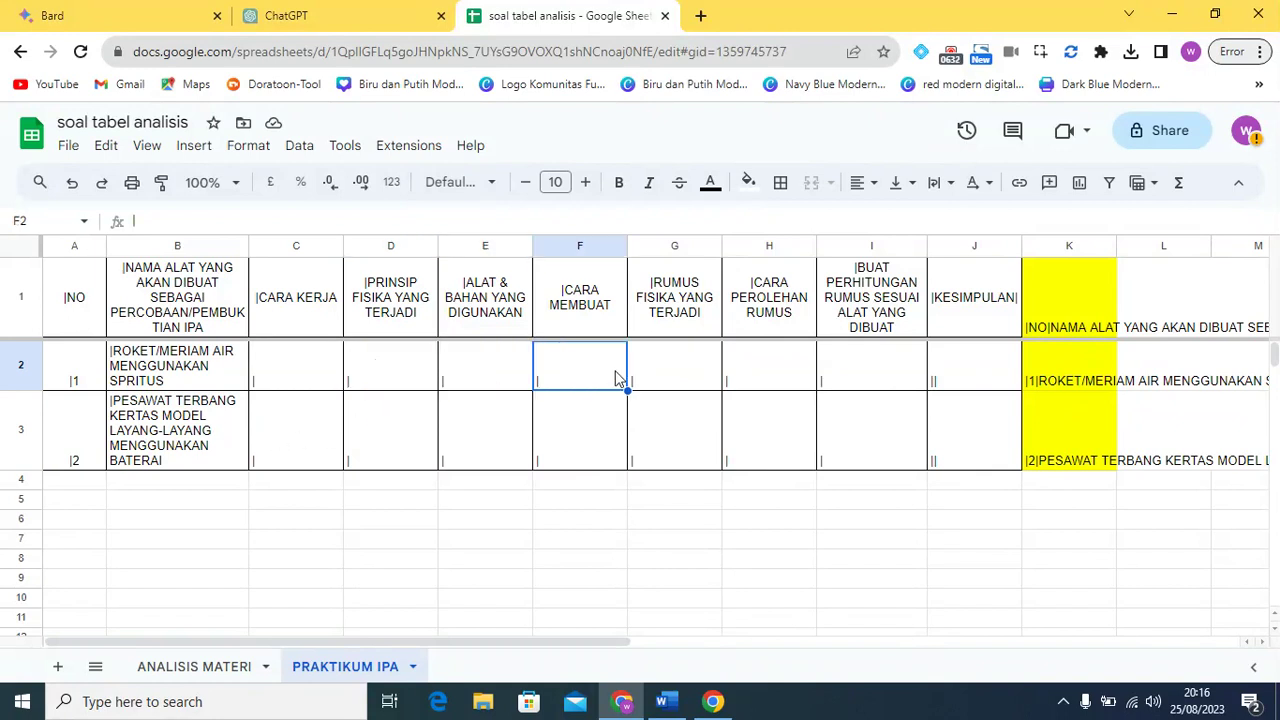
click(683, 384)
click(779, 365)
click(852, 366)
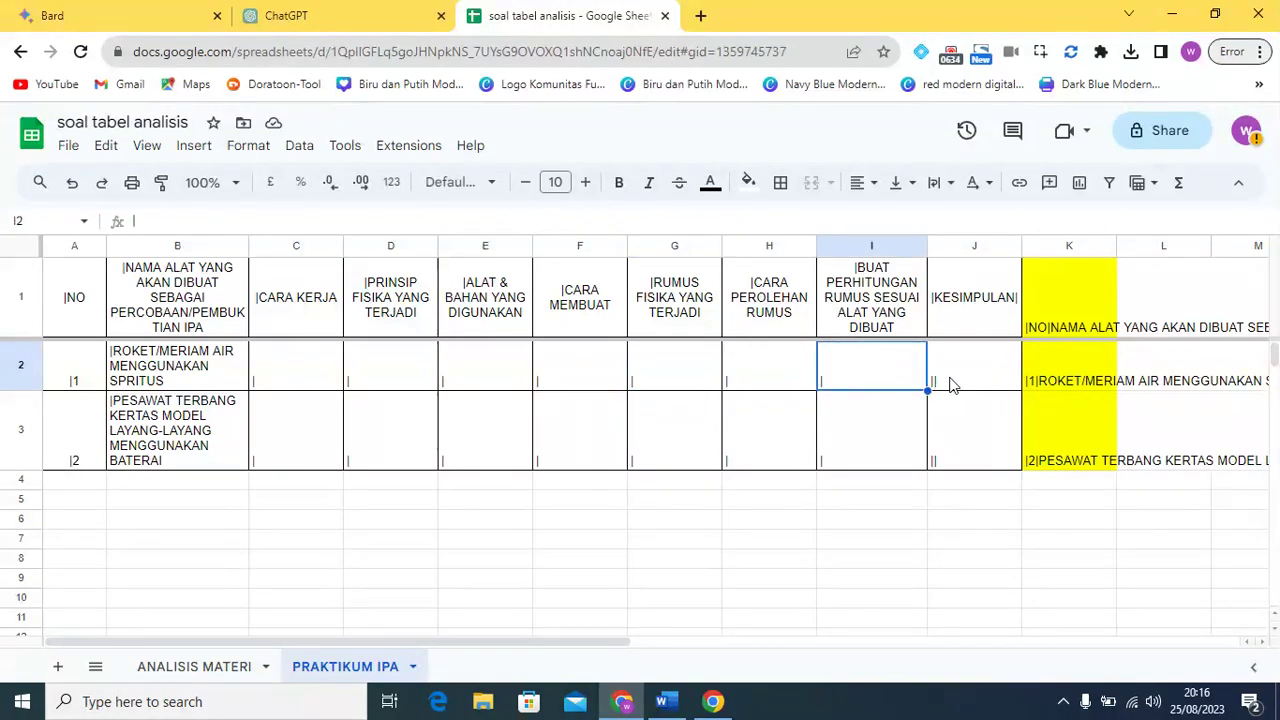
click(968, 374)
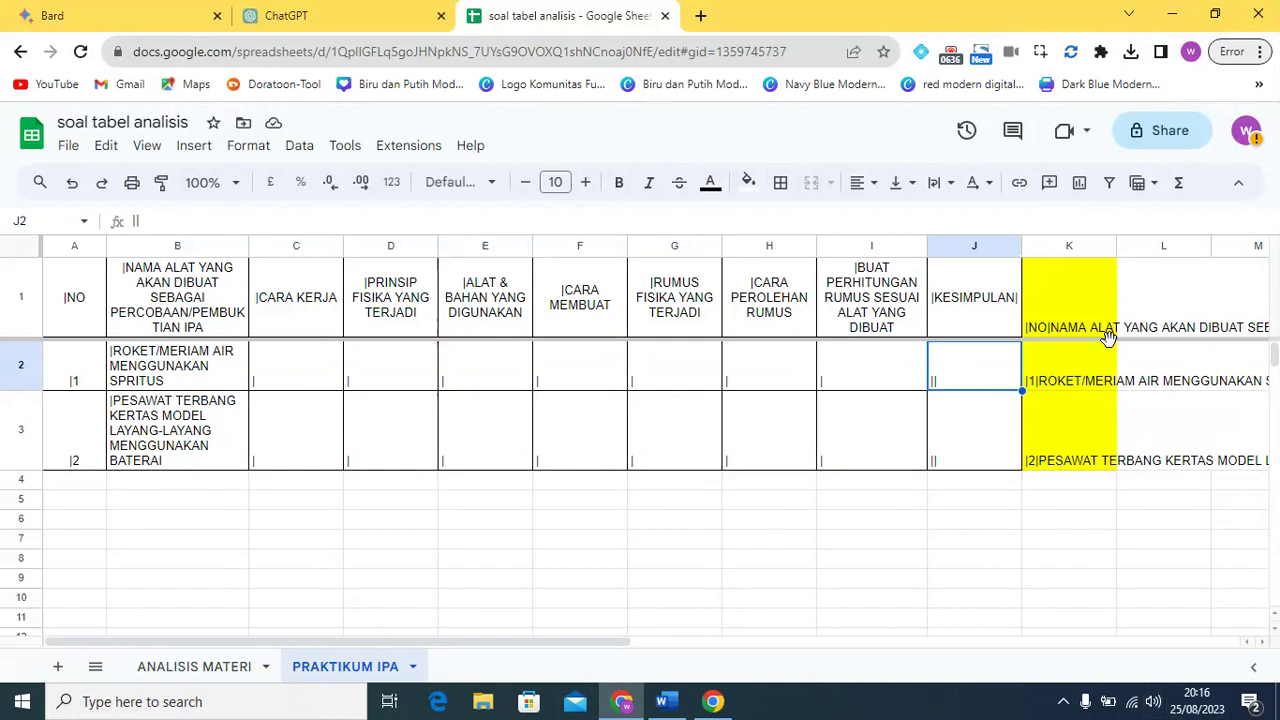
click(992, 292)
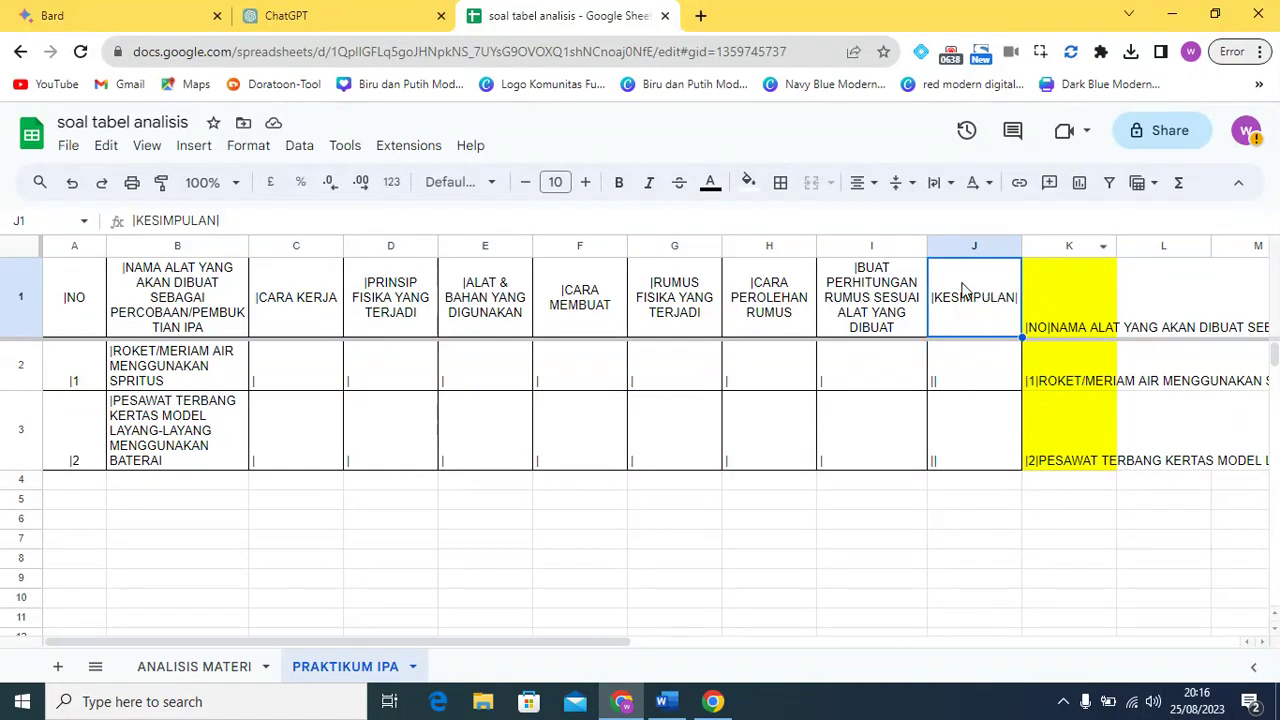
Check the TEXTJOIN formula over A1:J1 in K1 and fill it down to K3.
click(1069, 300)
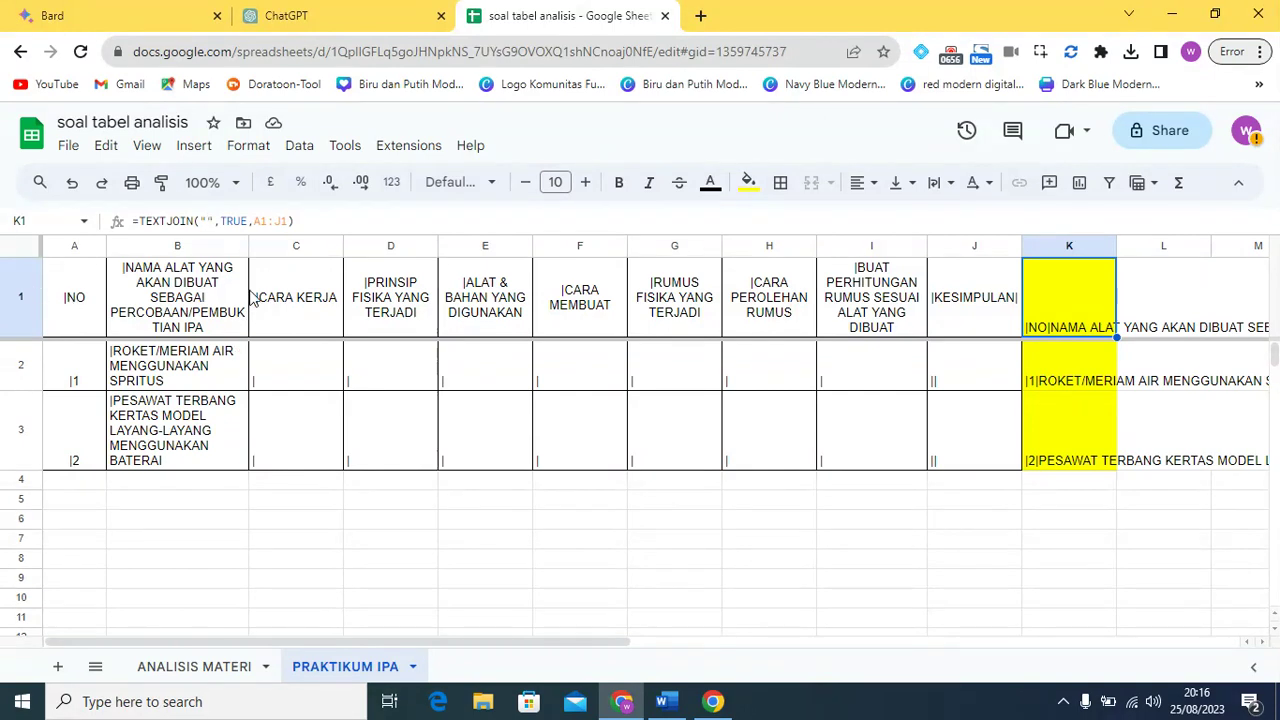
click(247, 220)
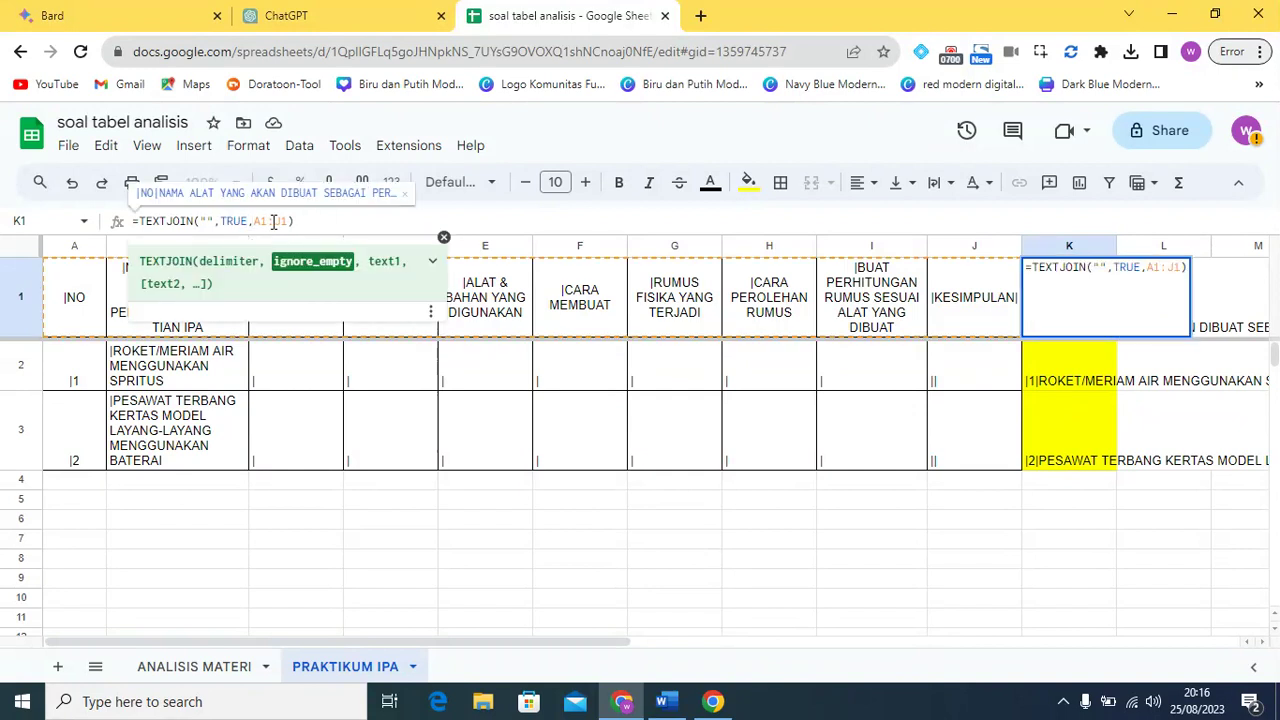
click(290, 221)
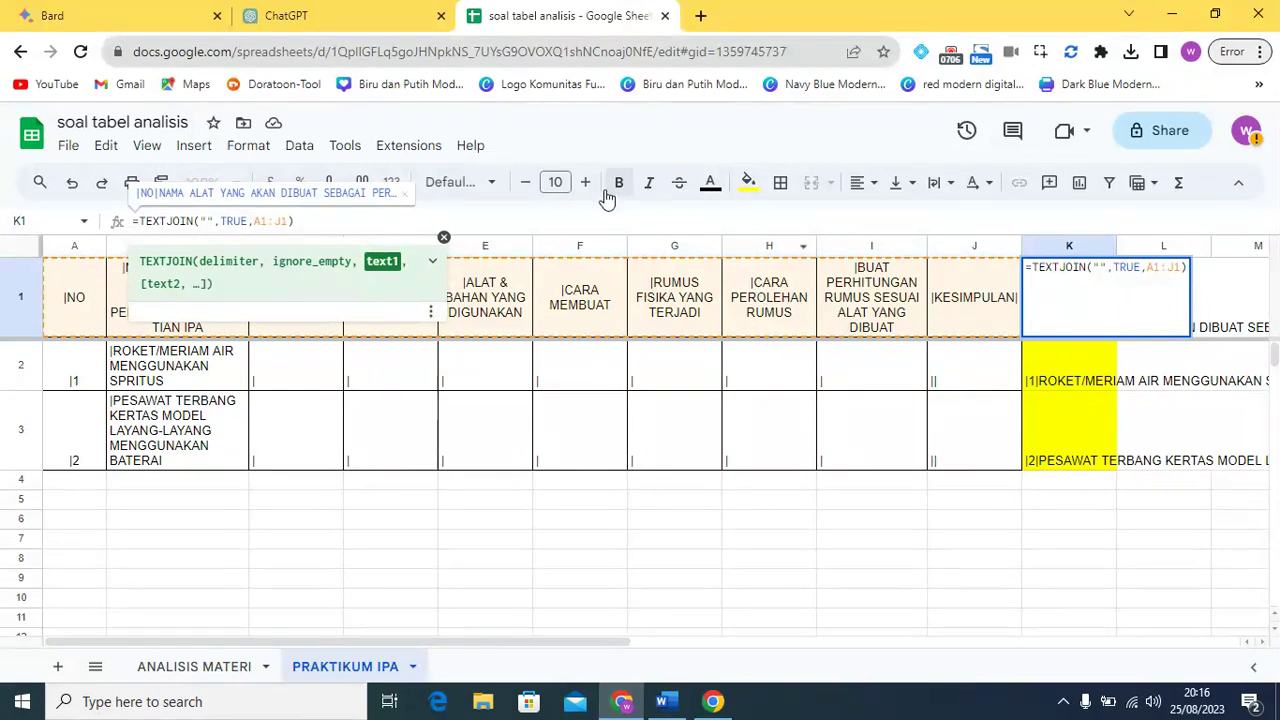
key(ctrl+a)
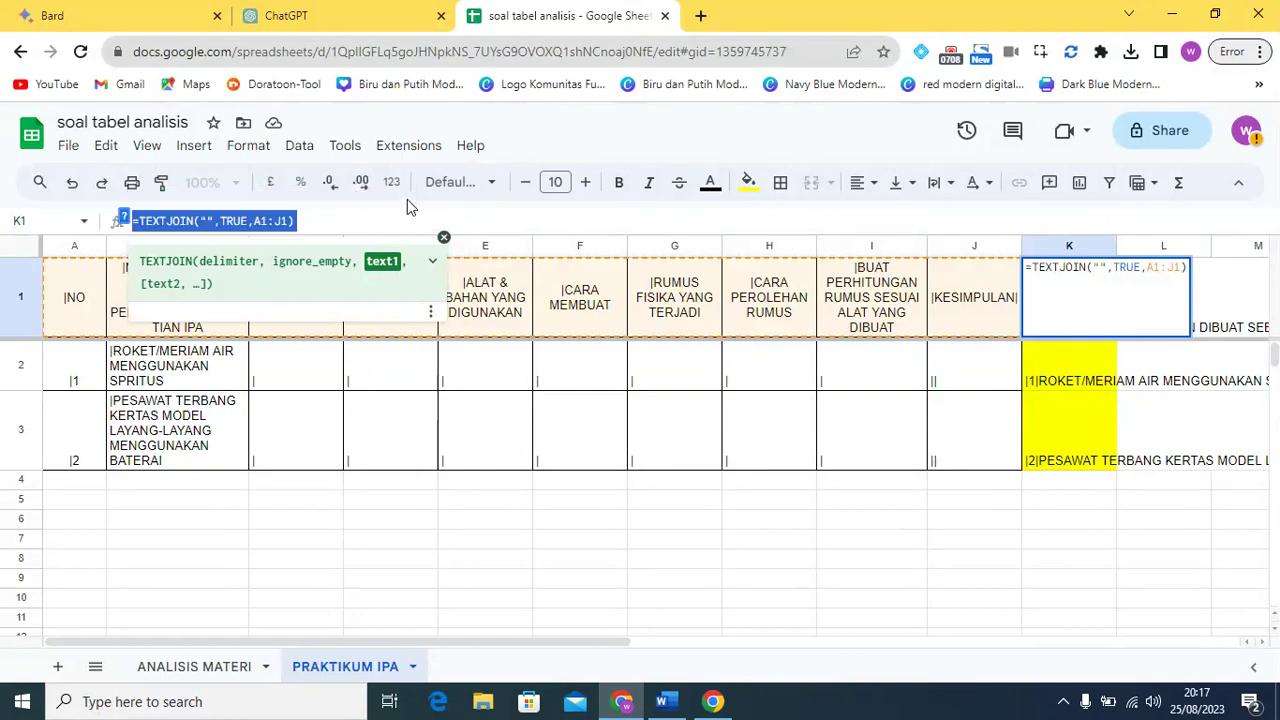
click(407, 217)
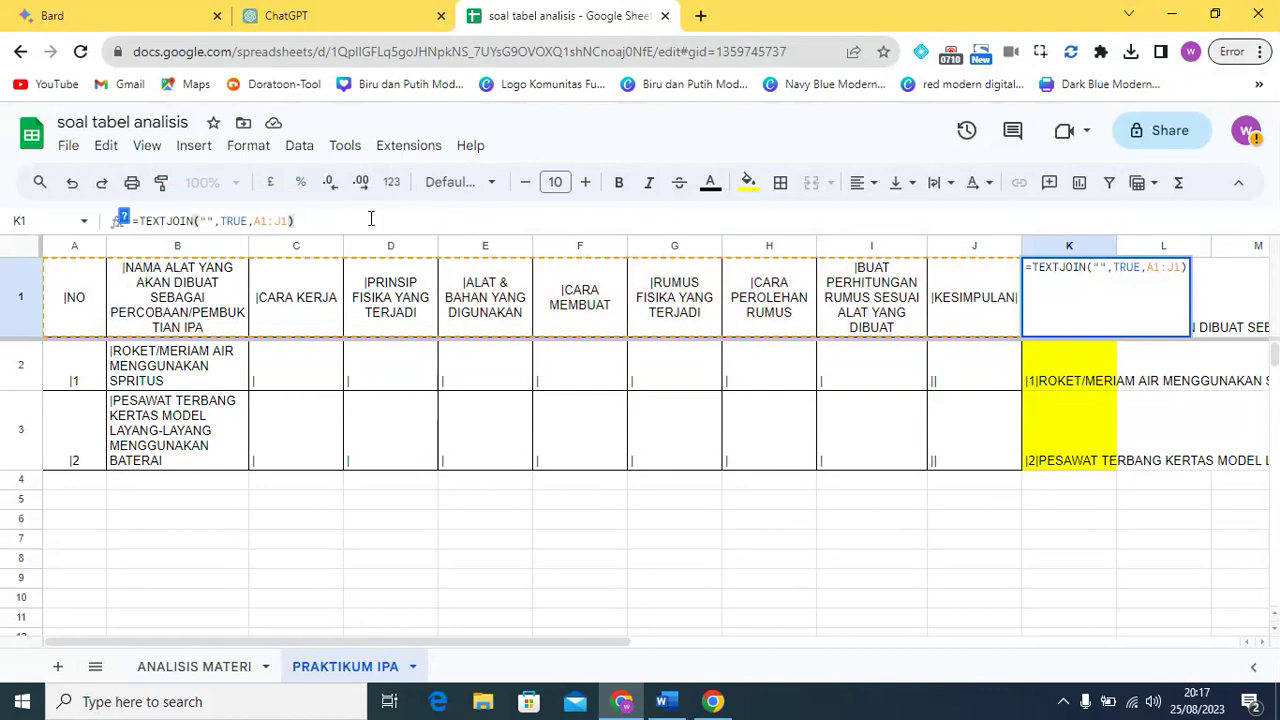
key(Return)
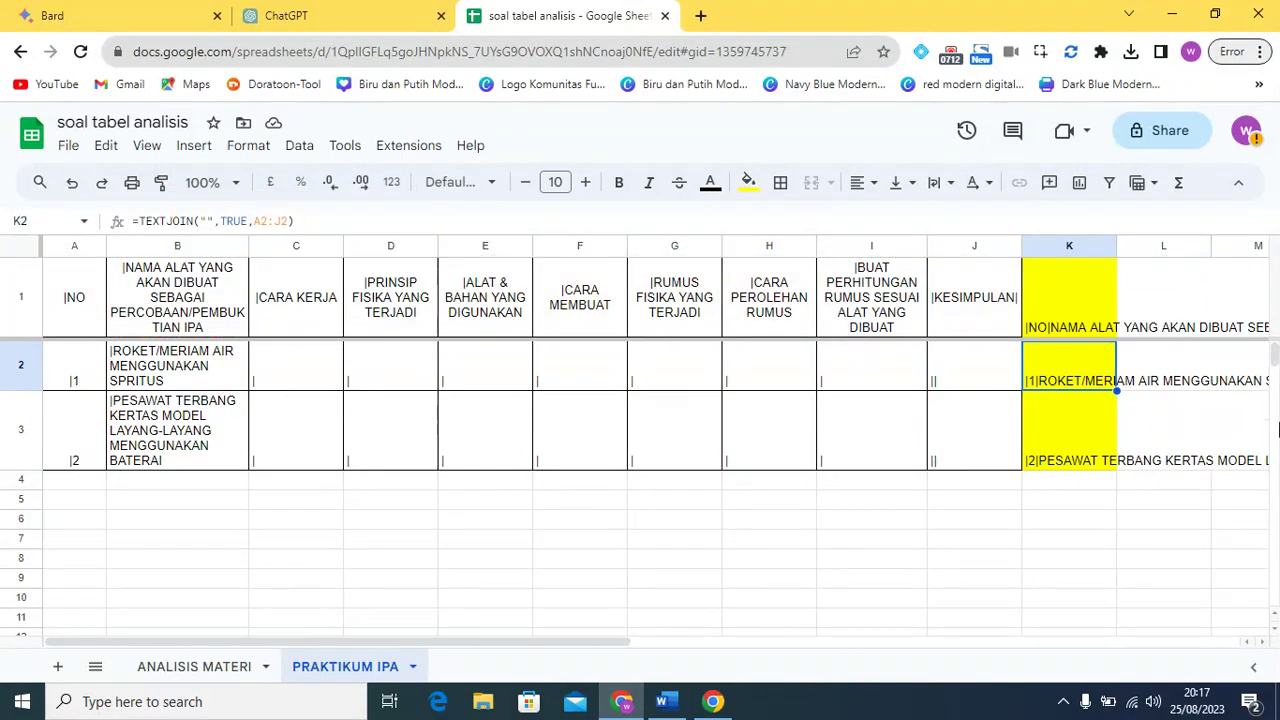
click(1084, 308)
drag(1116, 338, 1112, 469)
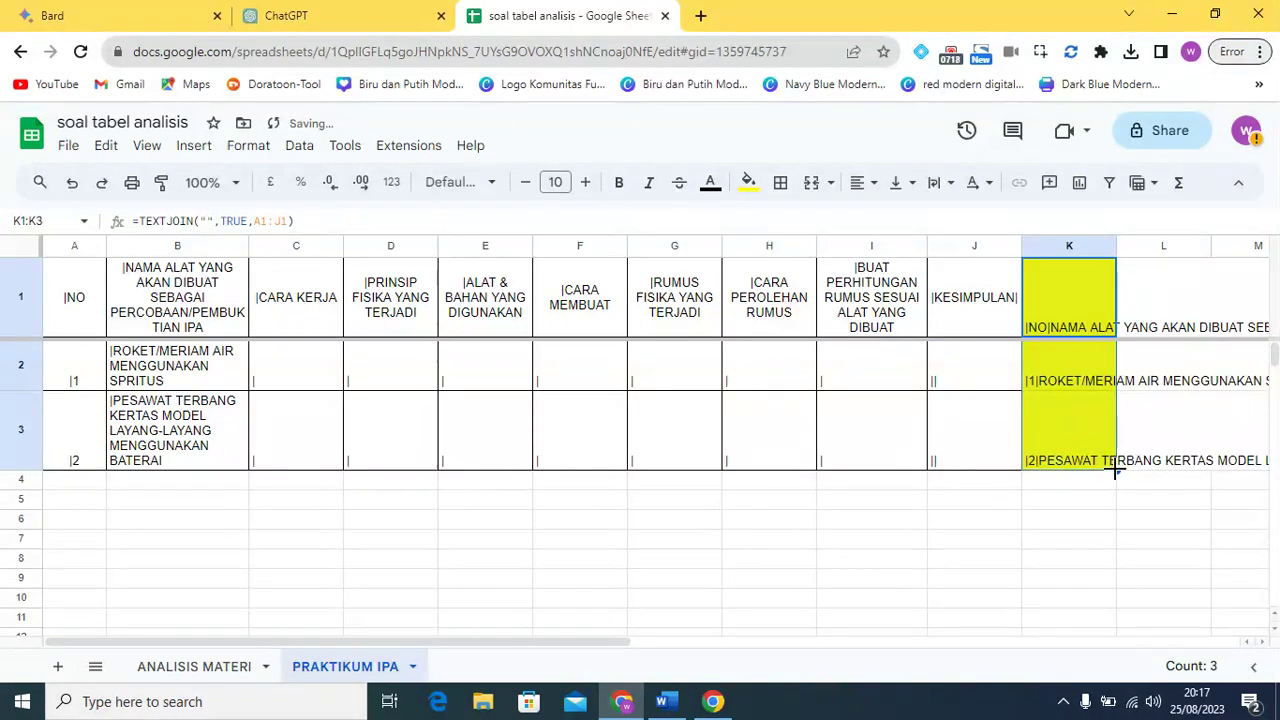
Copy the joined rows in K1:K3 and switch to the Word document.
click(1045, 284)
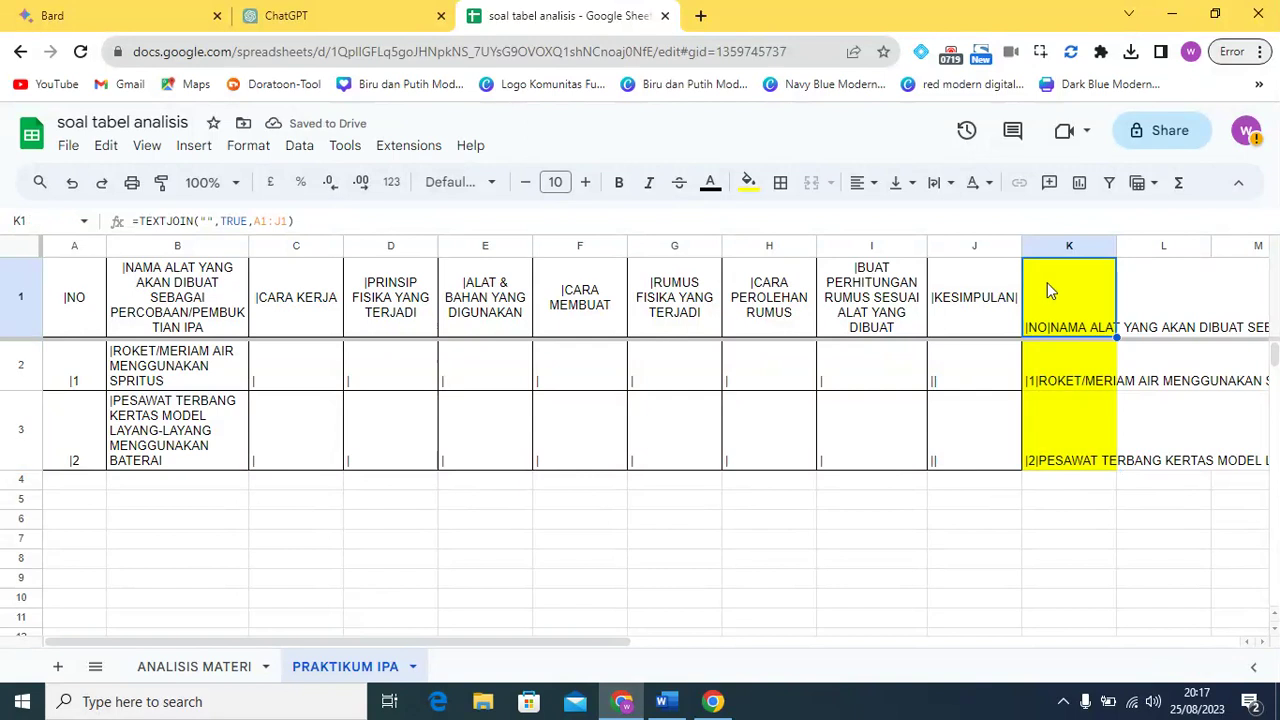
shift+click(1064, 445)
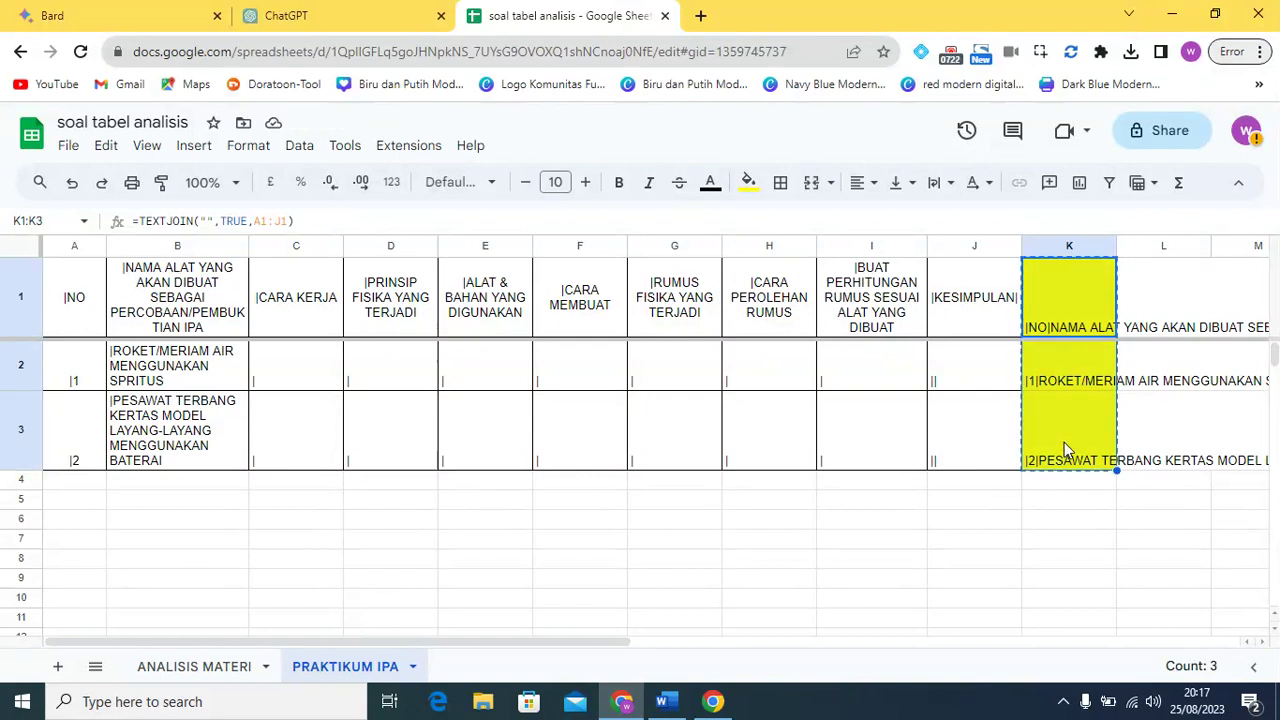
key(ctrl+c)
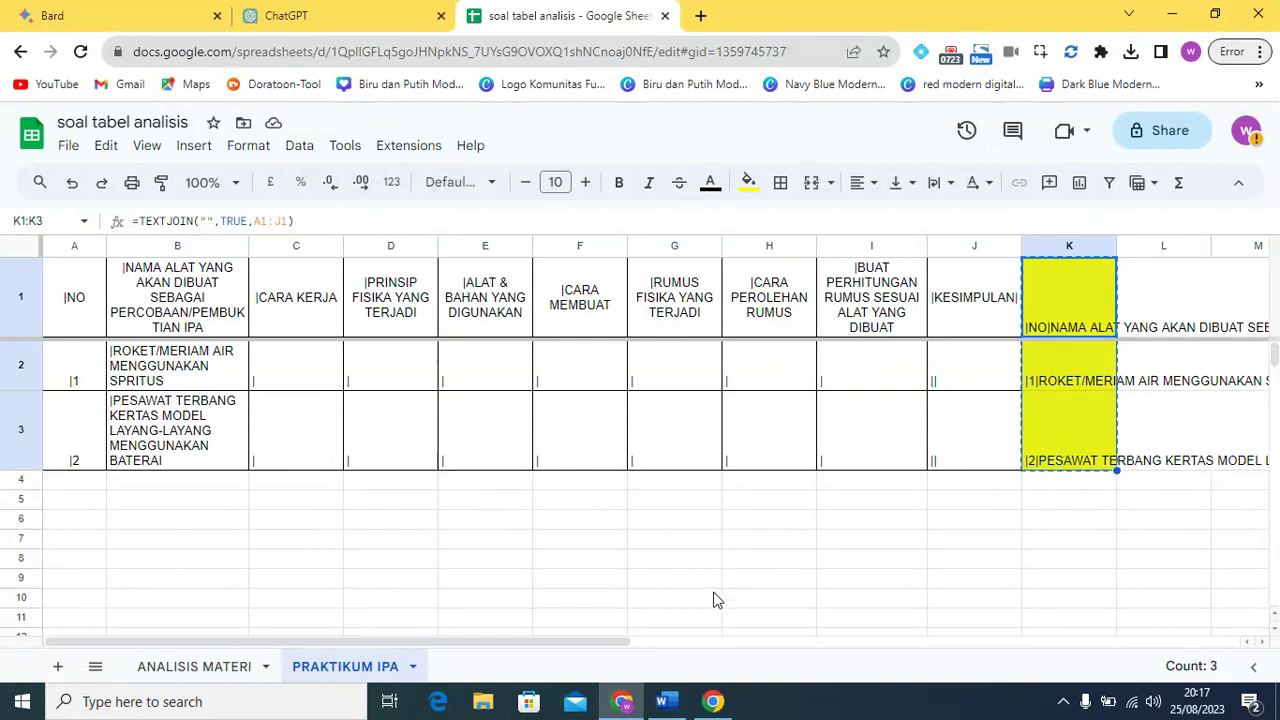
click(665, 703)
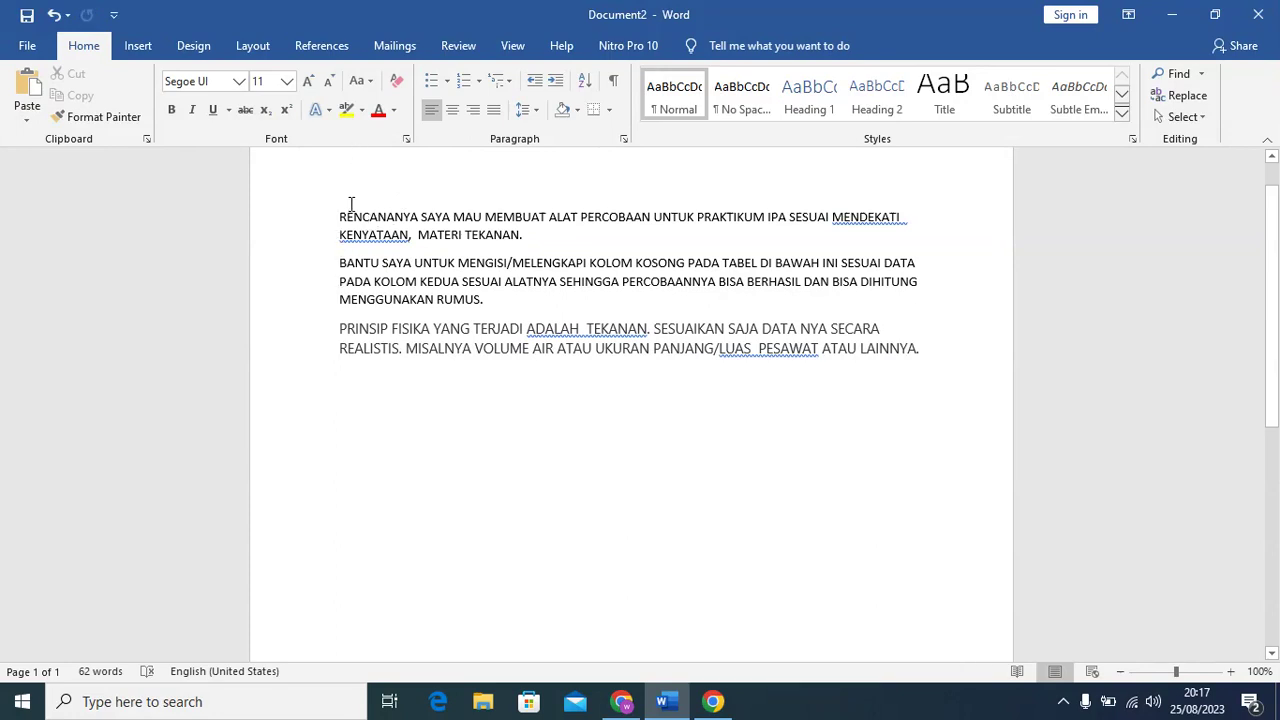
Try pasting the joined rows with their formatting below the prompt paragraphs, and undo the paste.
click(412, 236)
click(529, 236)
click(522, 387)
key(ctrl+v)
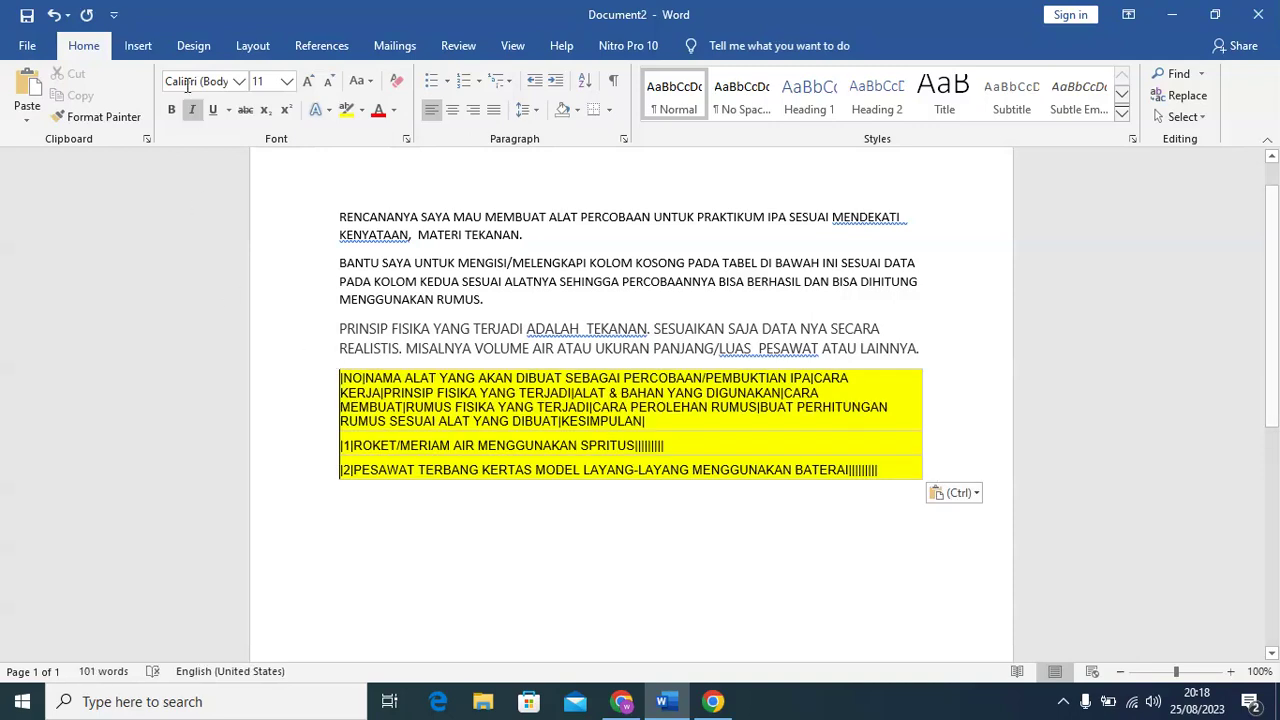
click(55, 16)
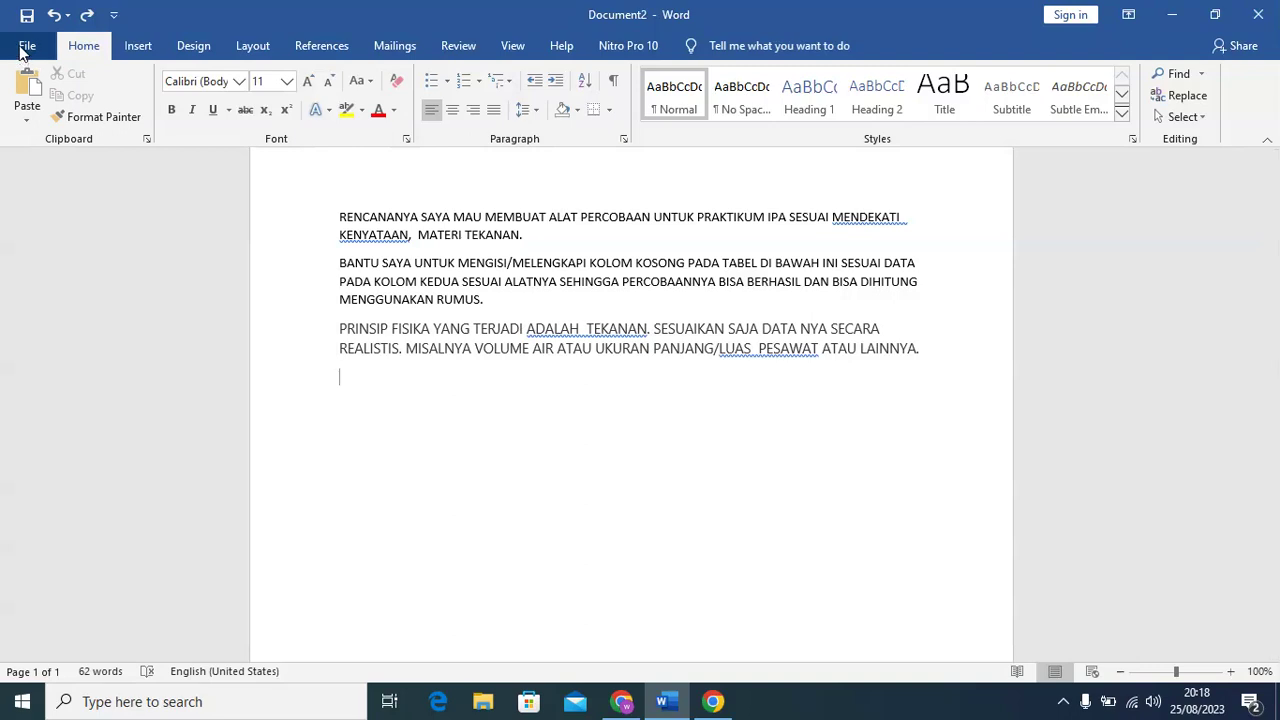
Paste the joined rows as unformatted text below the last prompt paragraph using Paste Special.
click(27, 118)
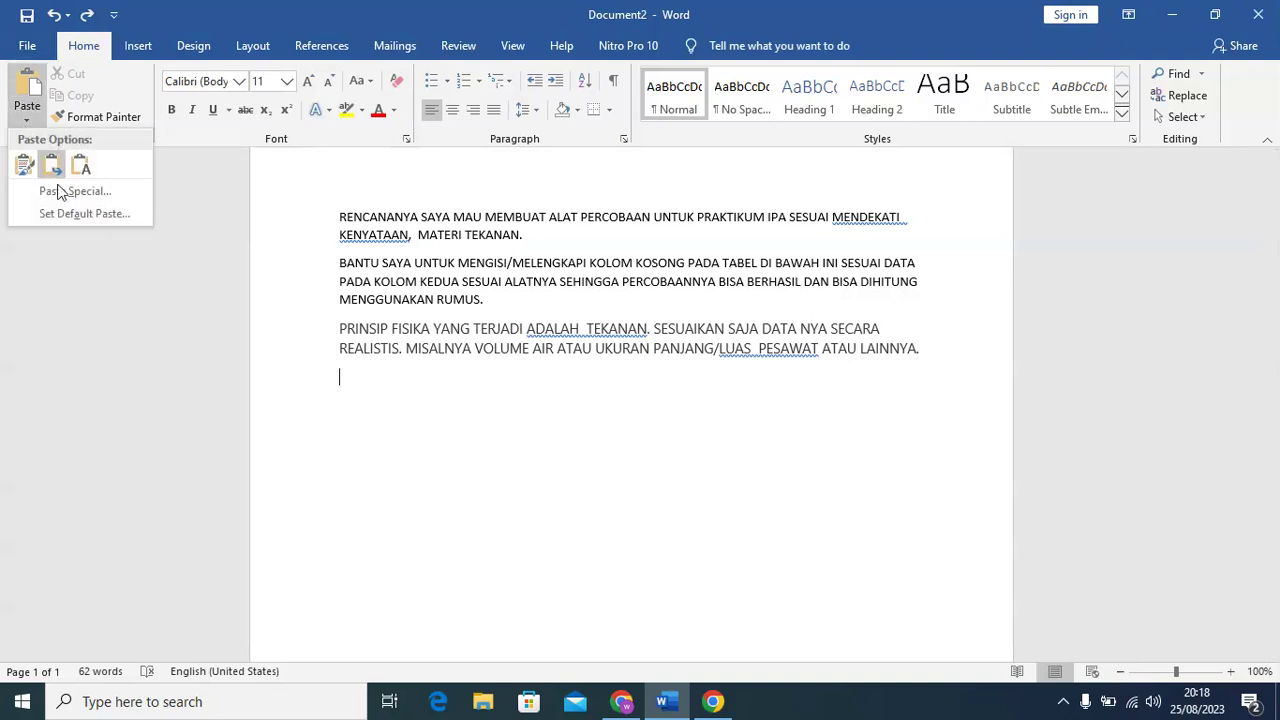
click(70, 200)
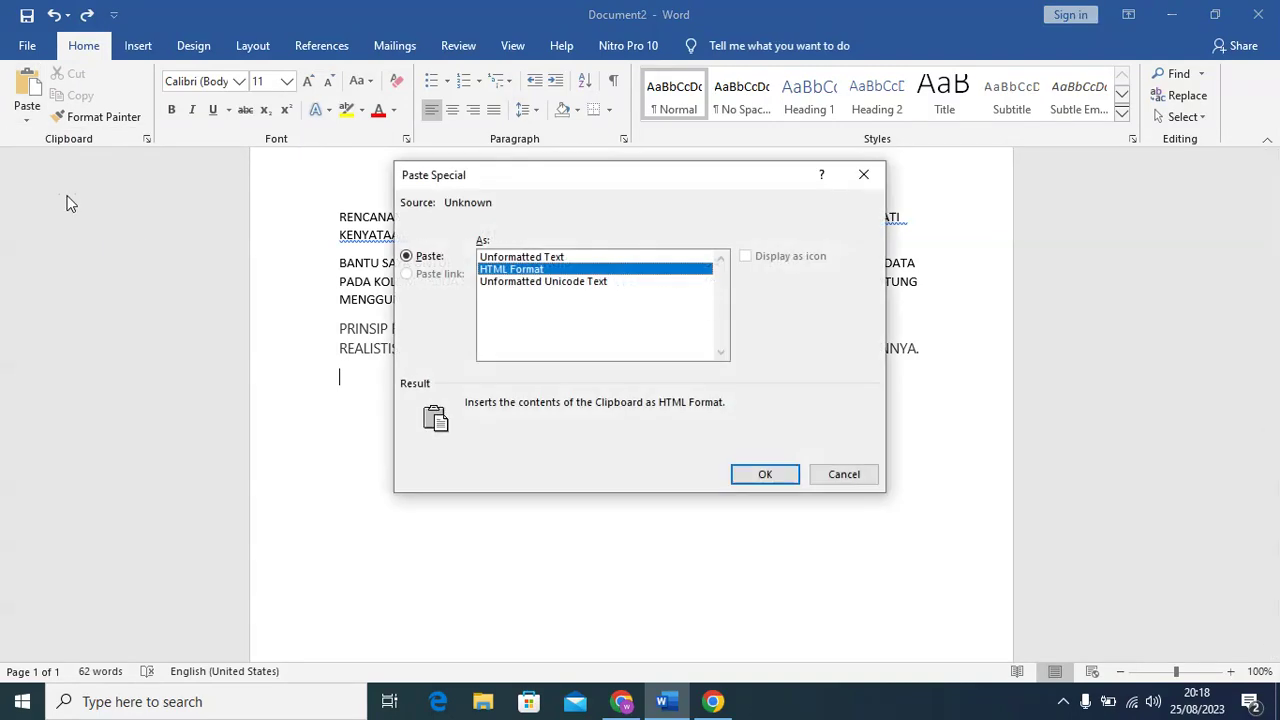
click(512, 257)
click(765, 474)
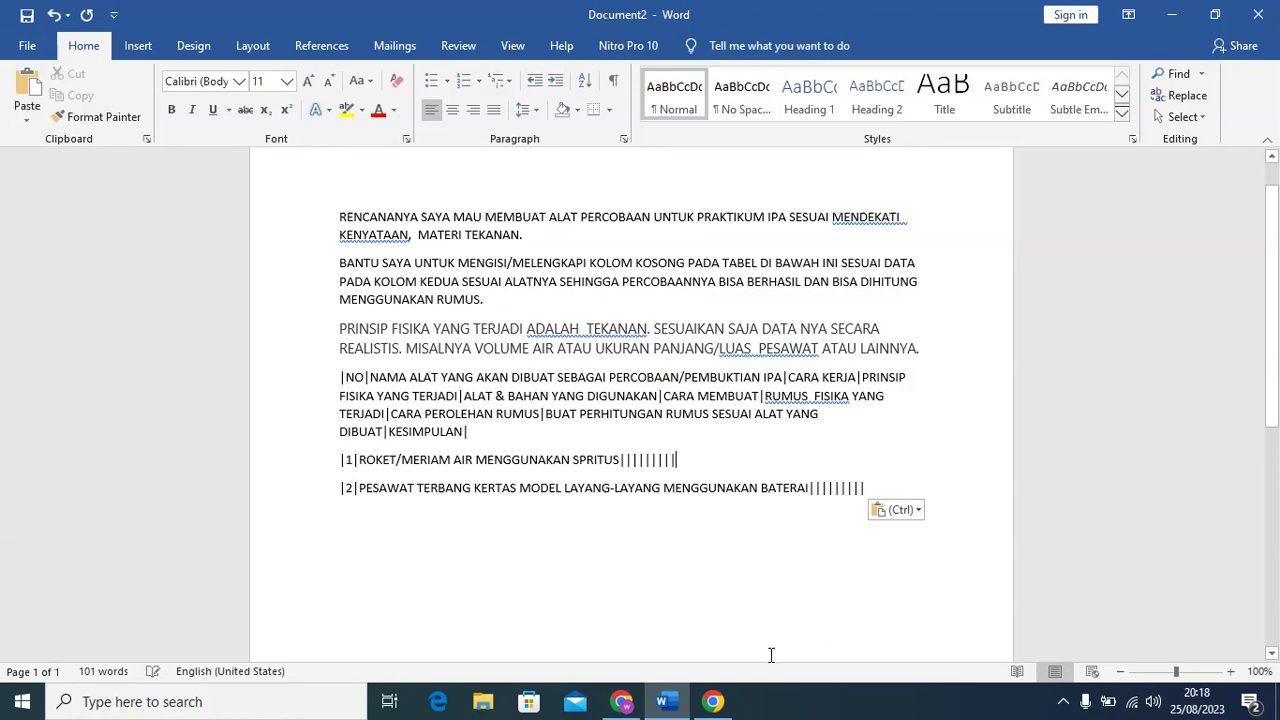
Compare the source cells K1:K3 in the spreadsheet with the pasted rows in the Word document.
click(621, 701)
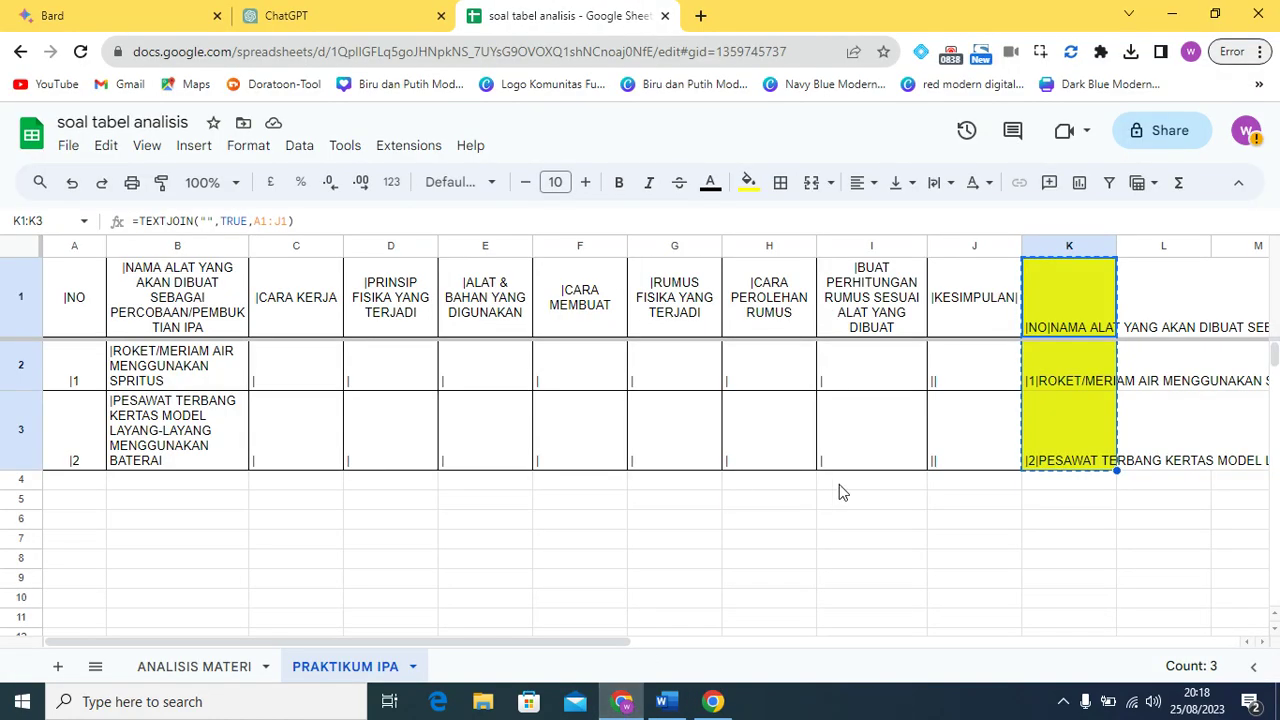
drag(1054, 274, 1066, 468)
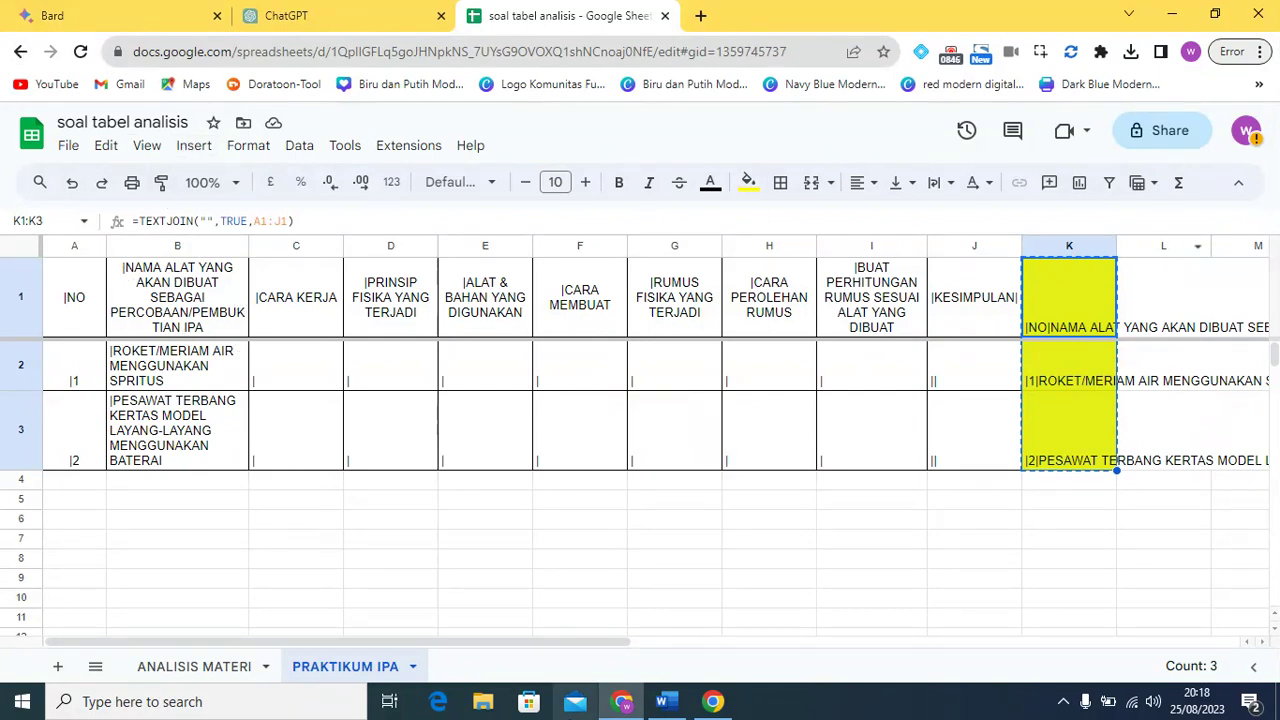
click(662, 701)
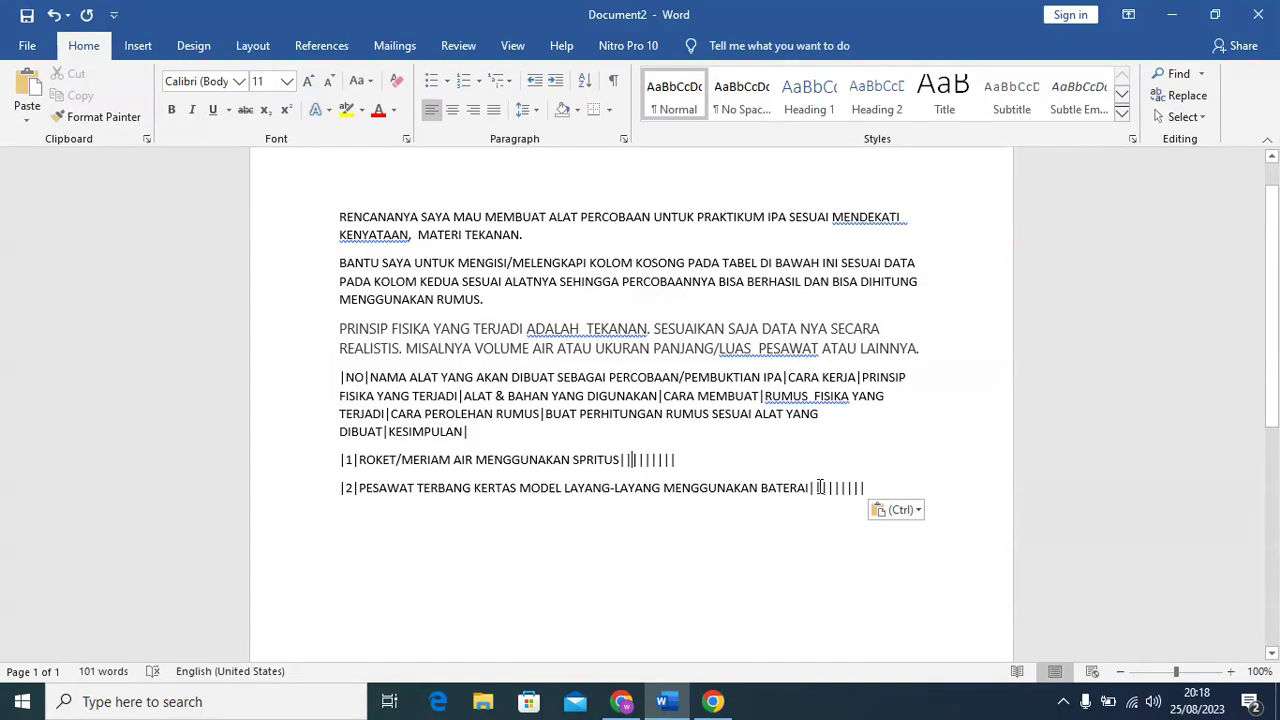
click(718, 603)
Copy the full prompt with its pipe-separated rows from Word and send it to ChatGPT in the browser.
drag(333, 216, 889, 497)
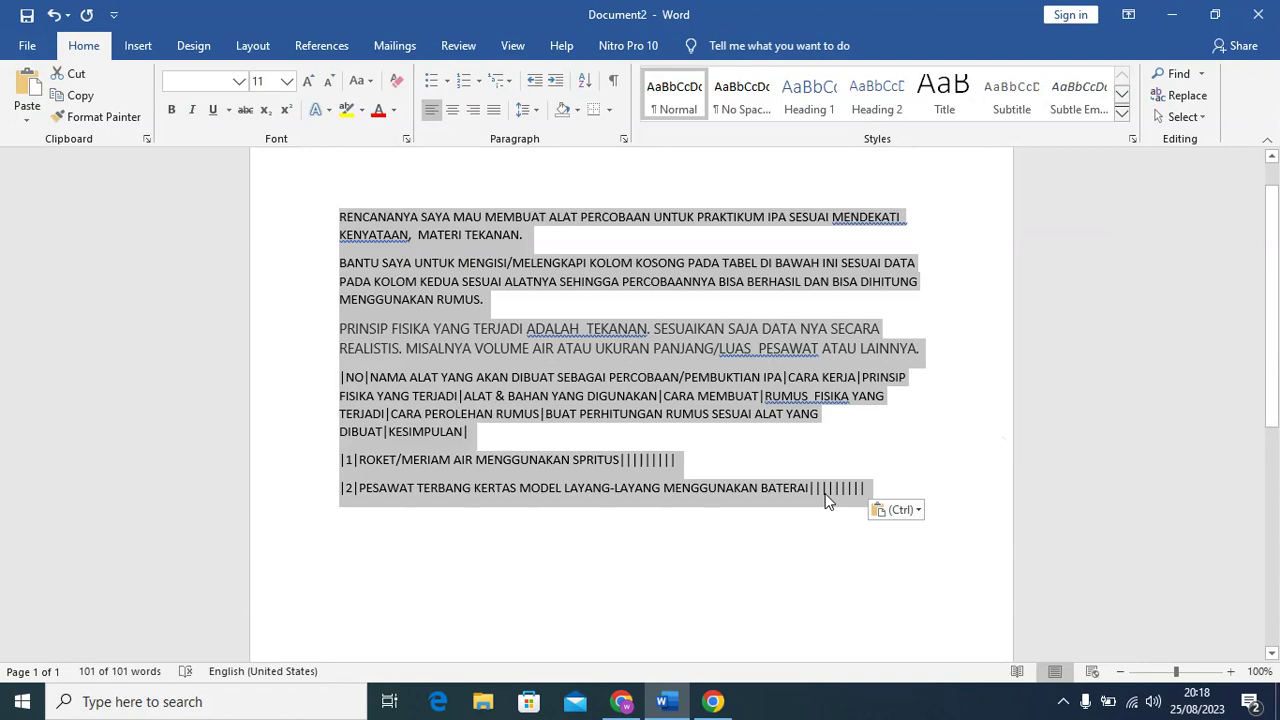
key(ctrl+c)
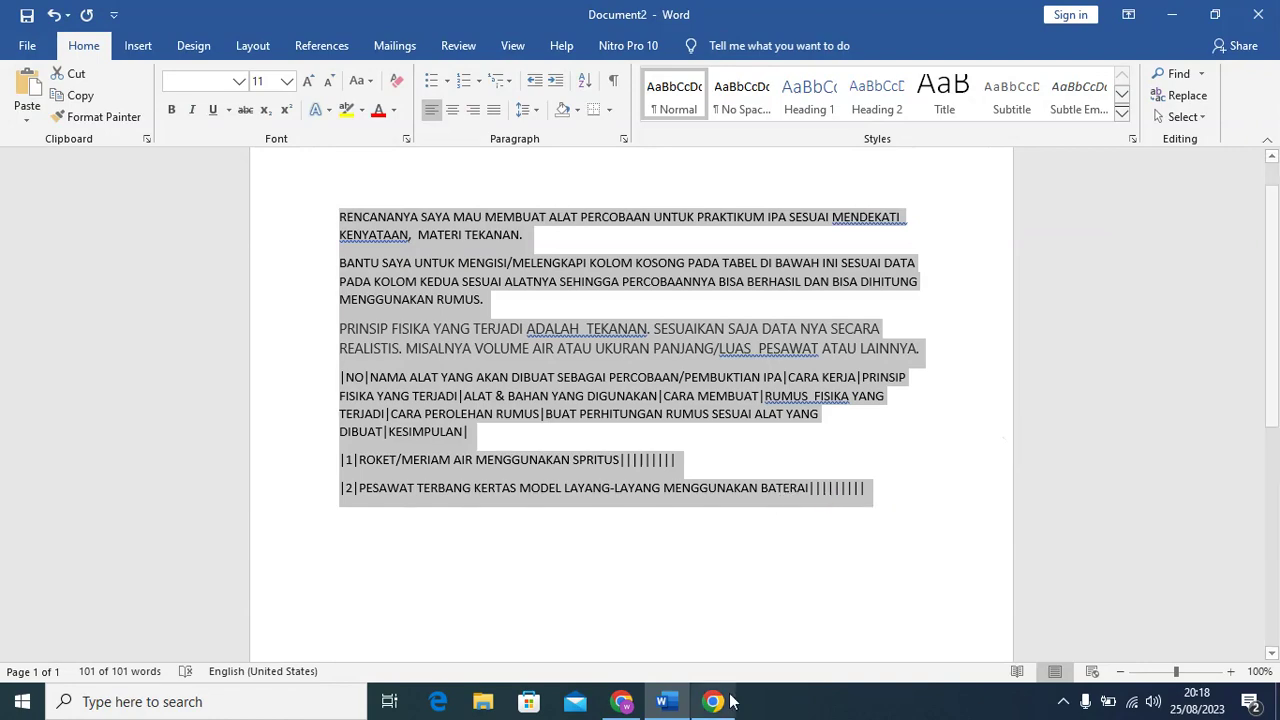
click(622, 702)
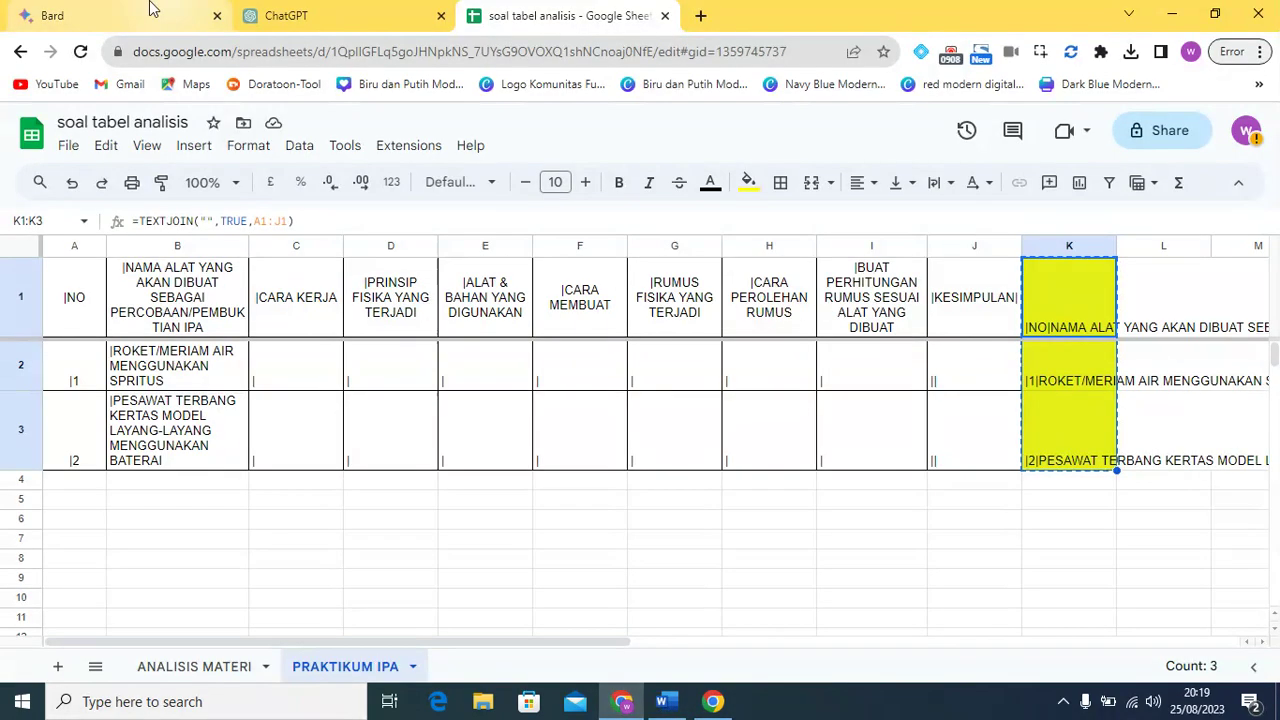
click(342, 11)
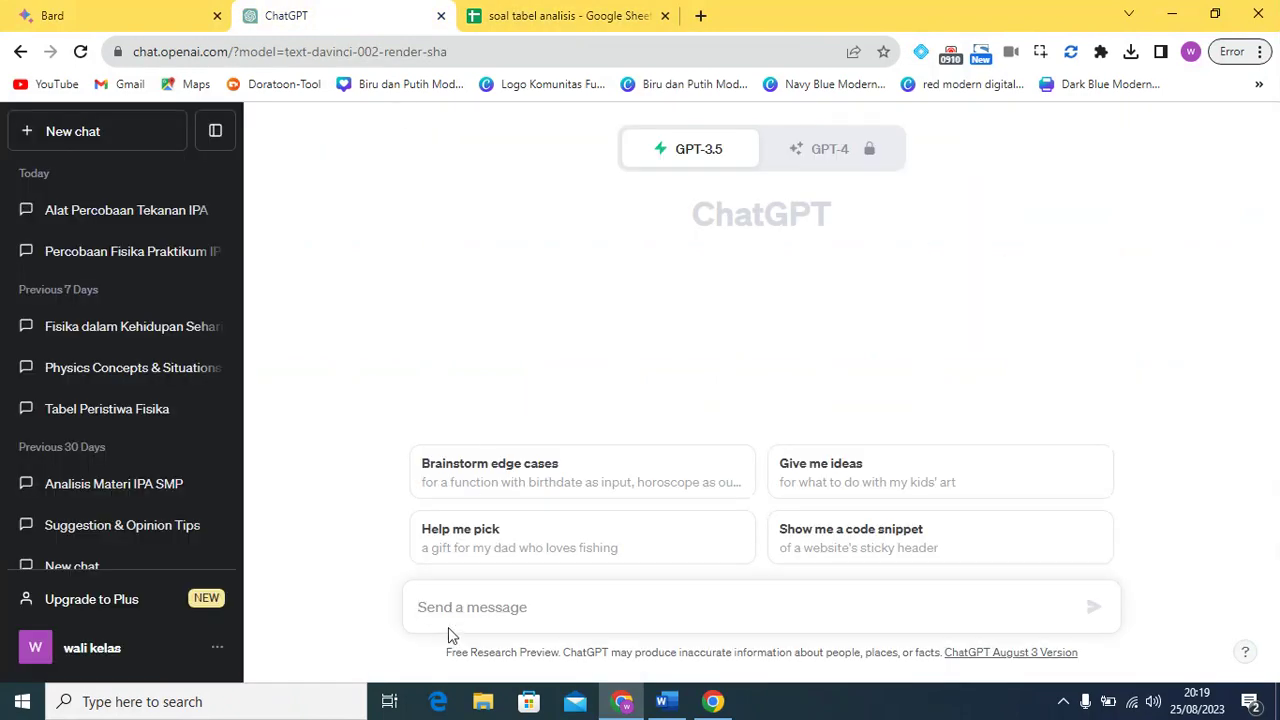
key(ctrl+v)
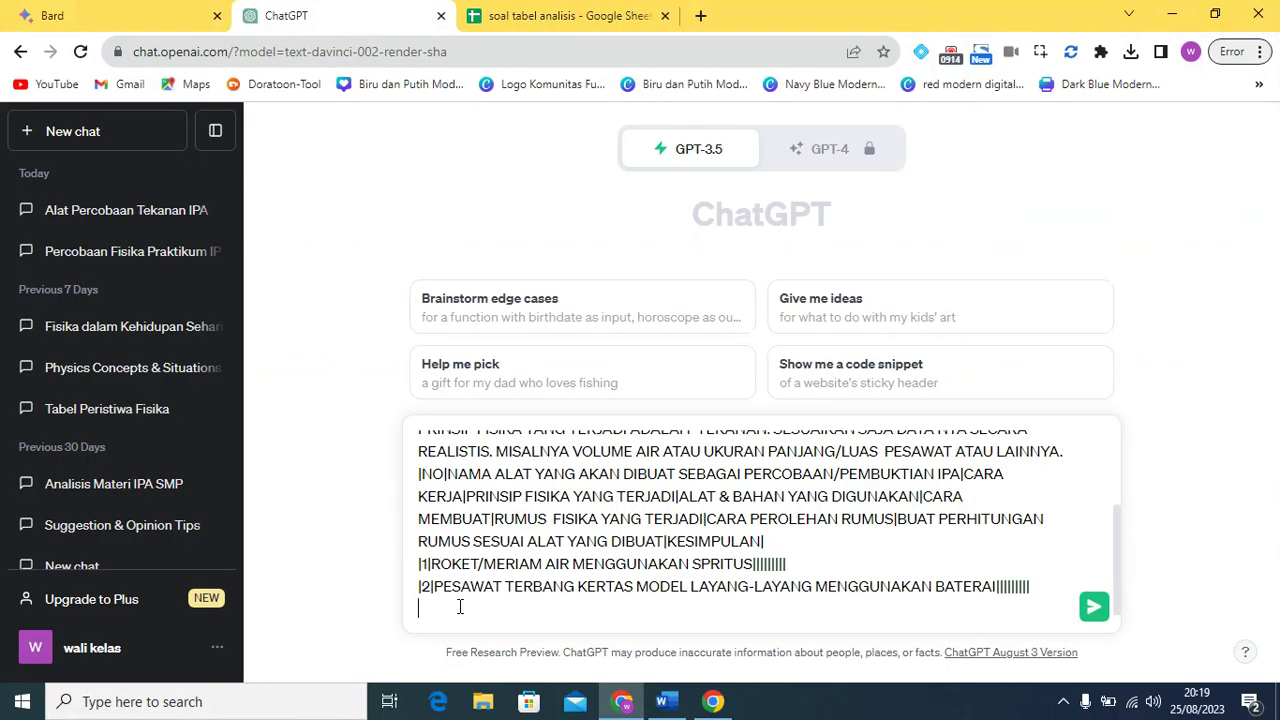
key(Return)
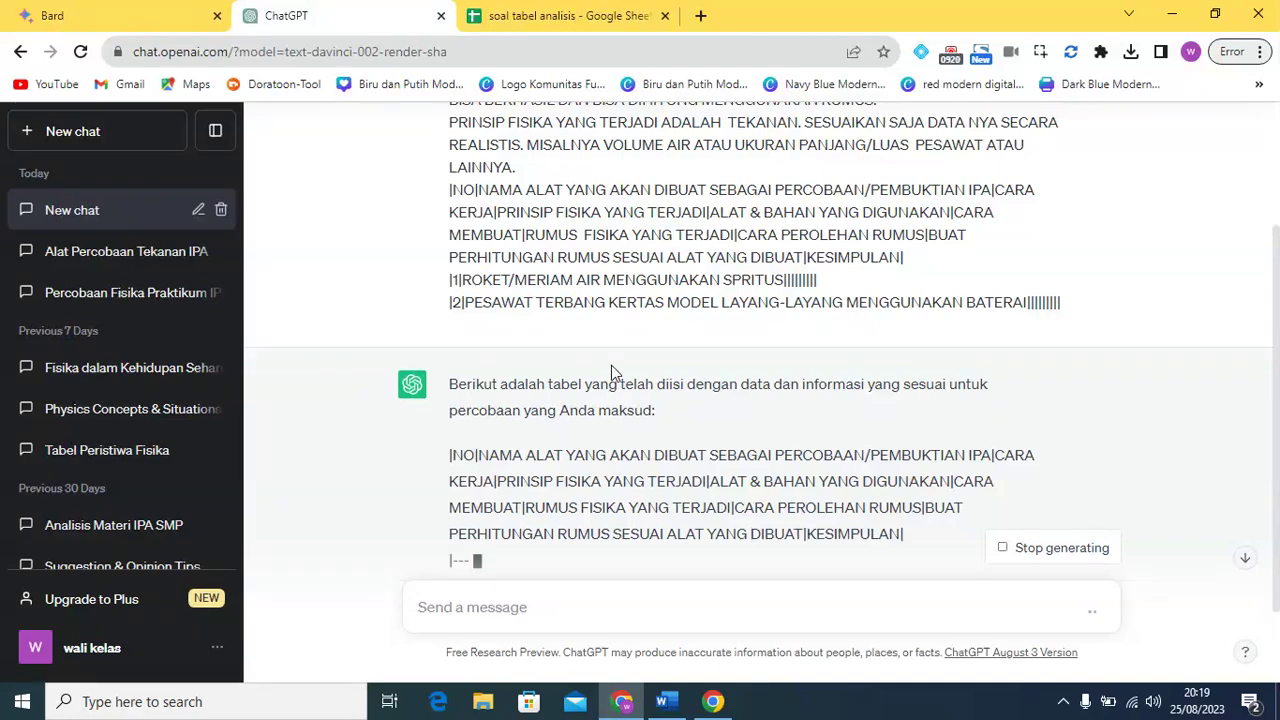
Read through ChatGPT's generated table for both experiments, from the tool names to the closing remark.
scroll(617, 381, down, 2)
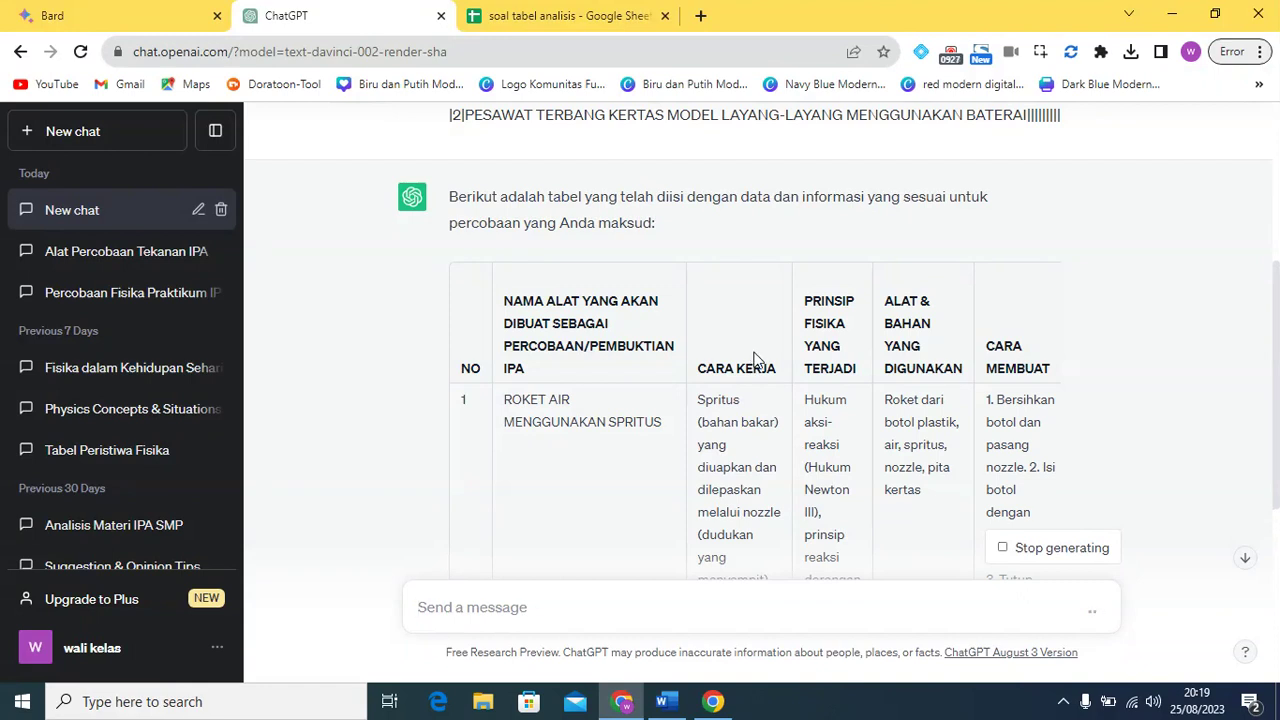
scroll(755, 362, down, 2)
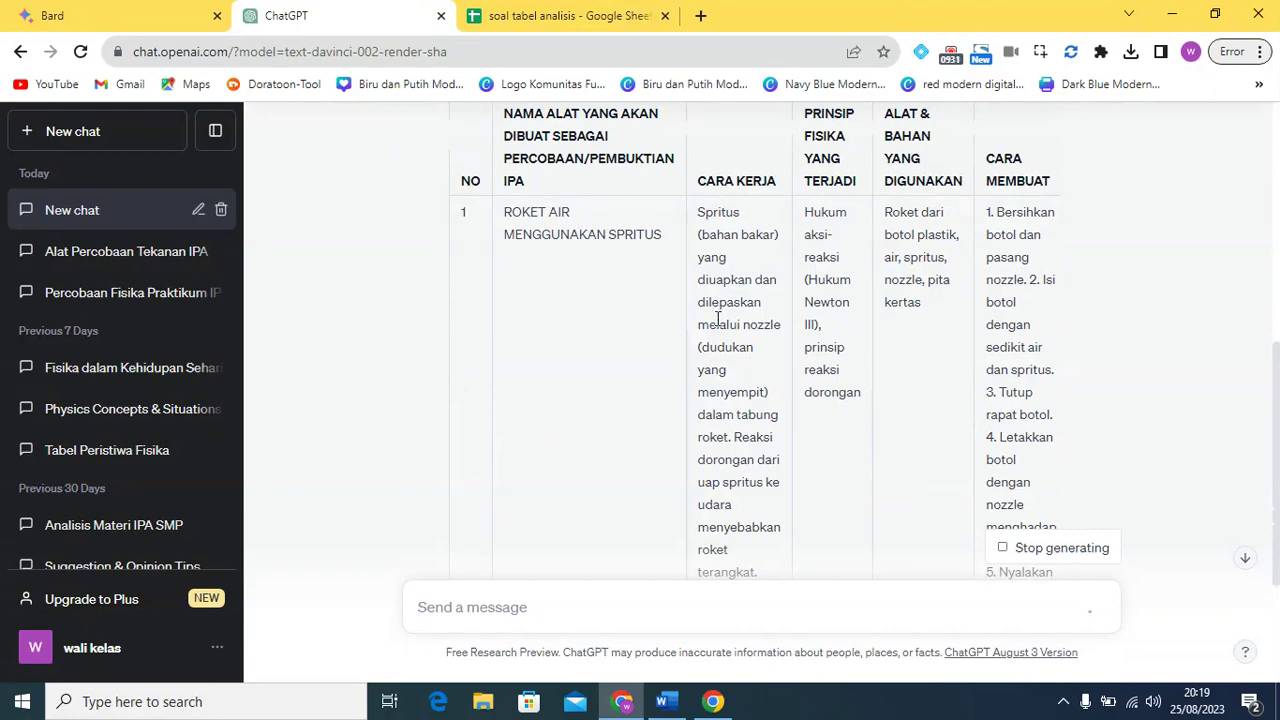
scroll(720, 315, down, 2)
scroll(722, 310, up, 1)
scroll(722, 310, up, 2)
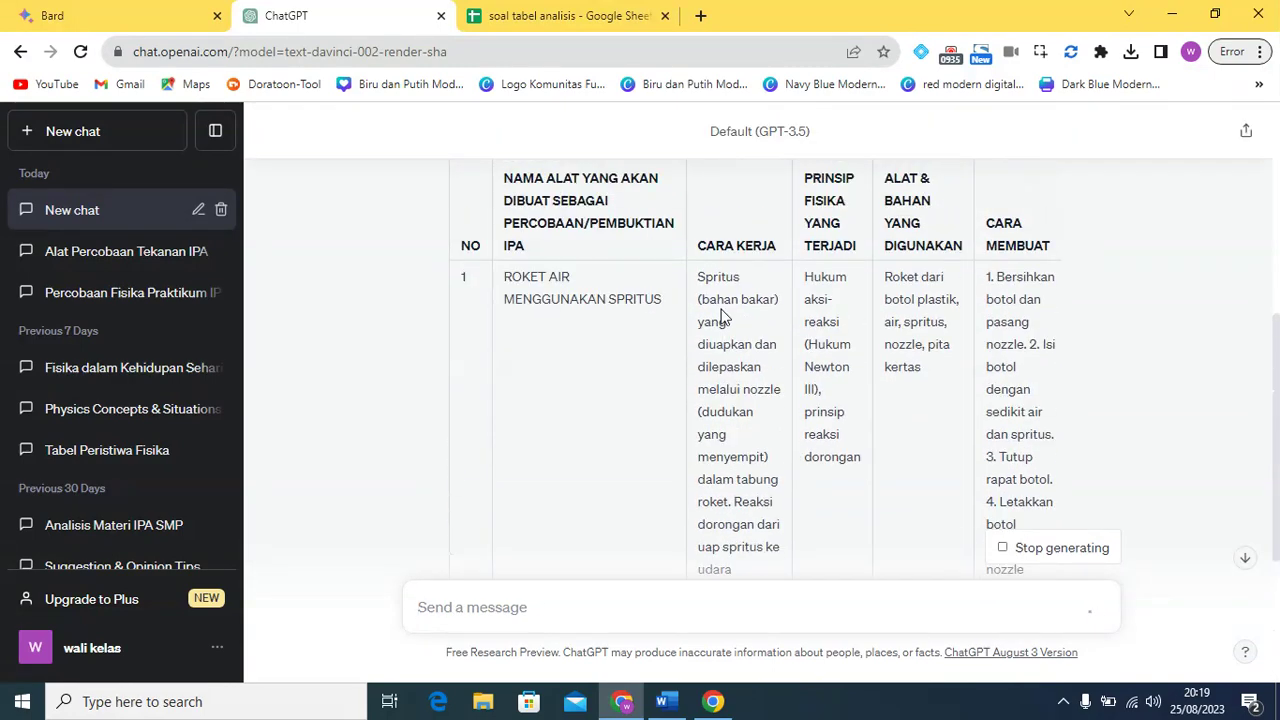
scroll(724, 316, up, 1)
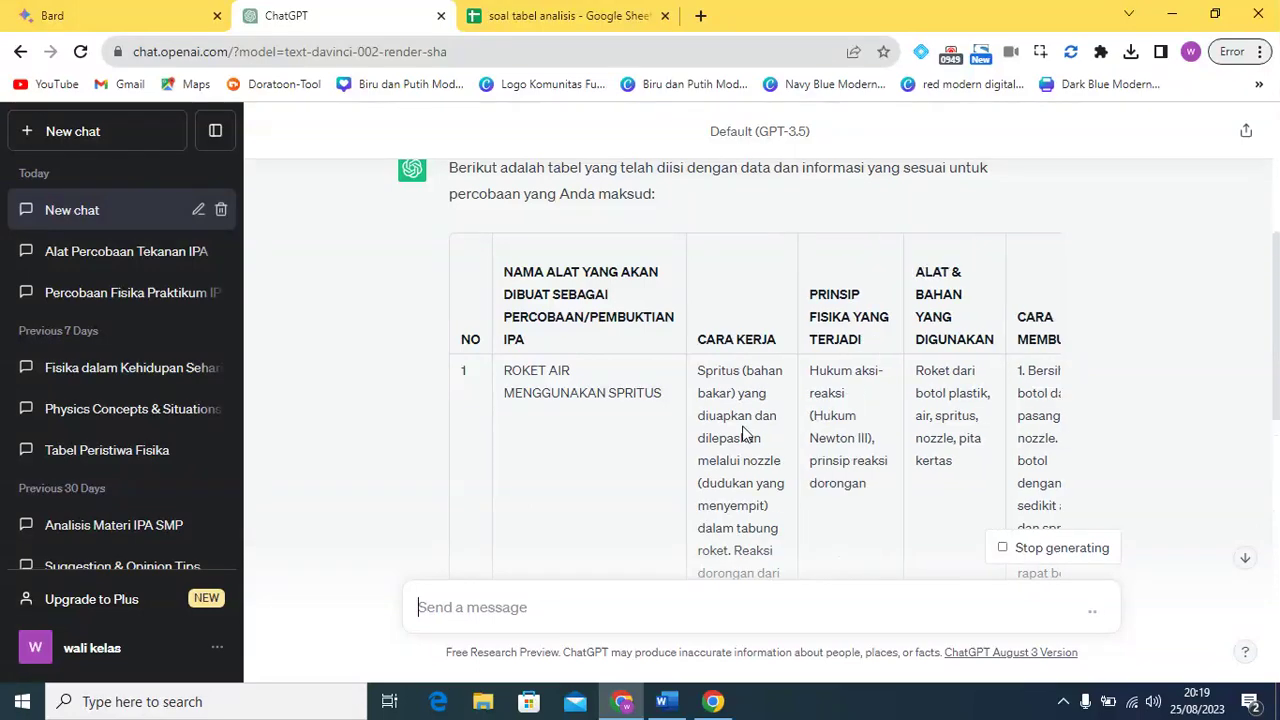
scroll(744, 430, down, 8)
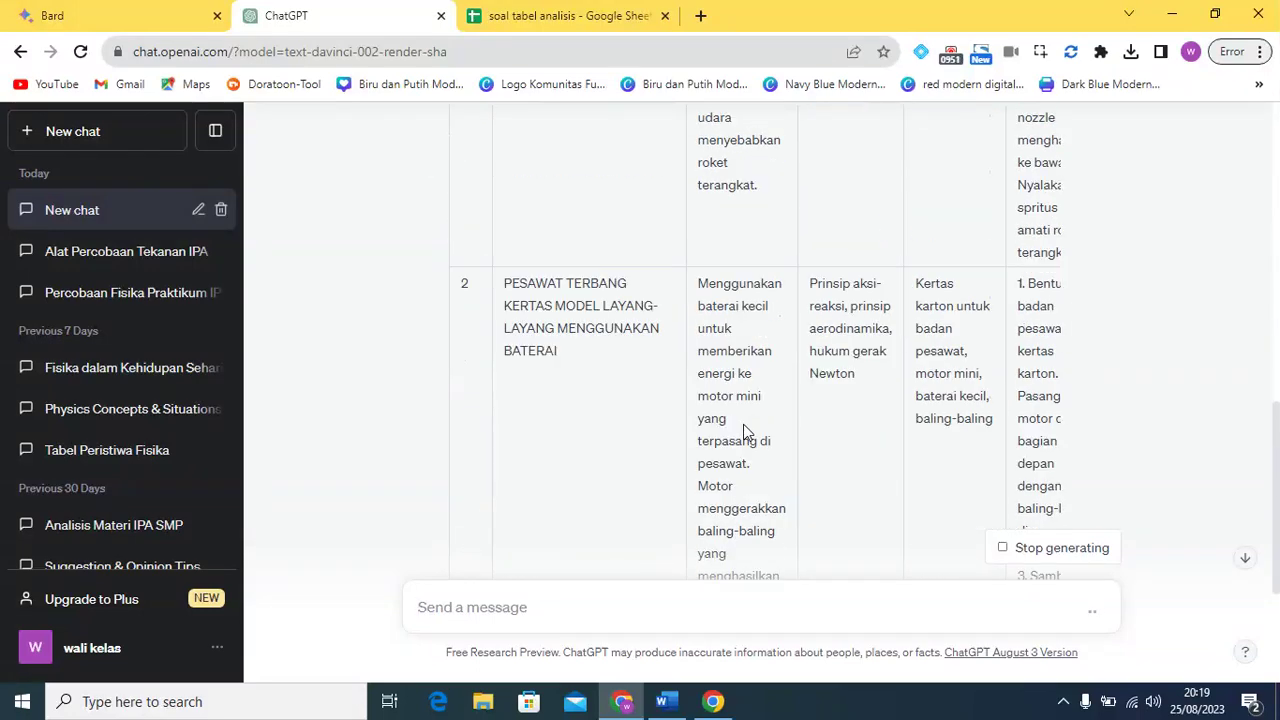
scroll(745, 424, down, 3)
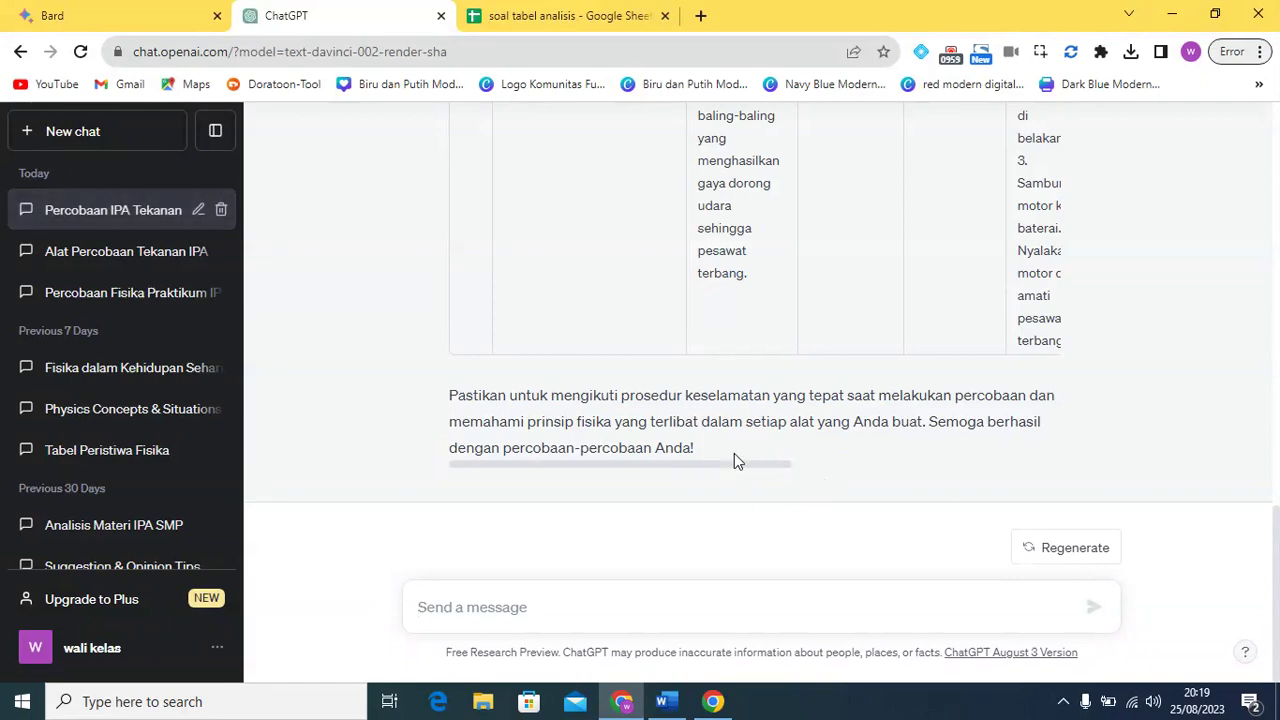
scroll(335, 350, up, 3)
scroll(366, 366, down, 3)
Examine the remaining table columns from Cara Membuat to Kesimpulan for both experiments.
drag(457, 470, 732, 470)
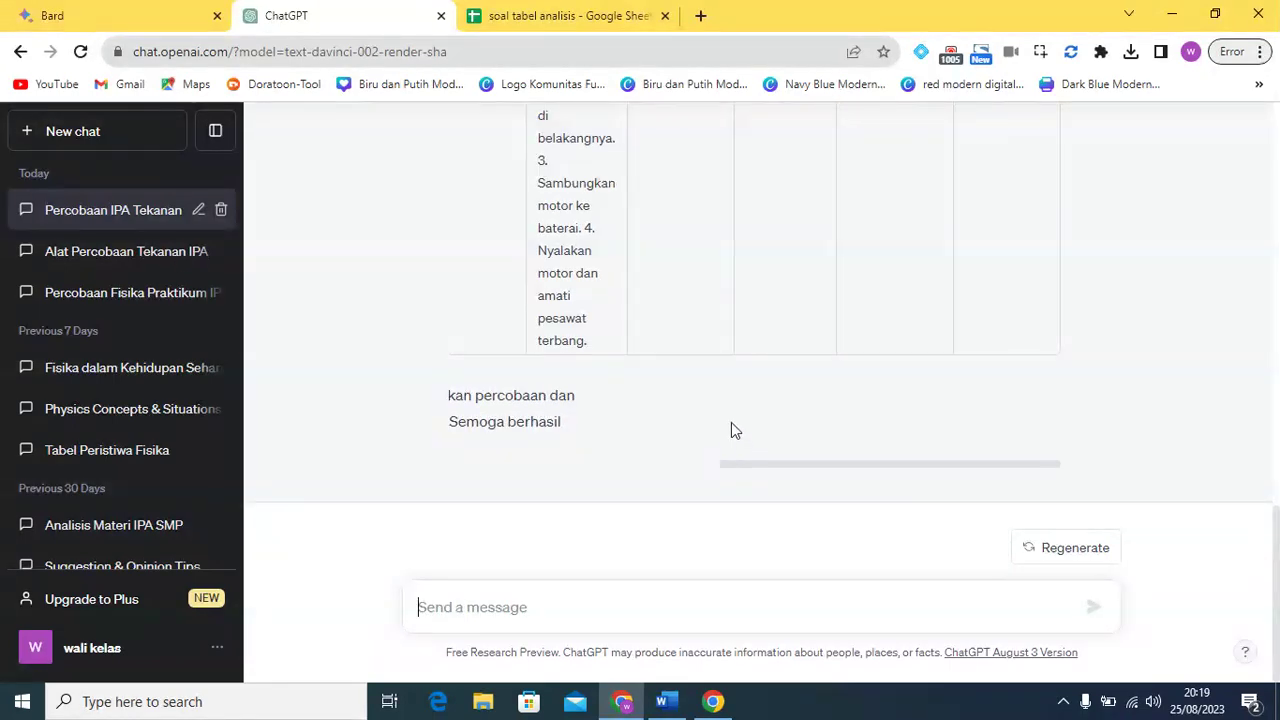
scroll(731, 422, up, 6)
scroll(731, 430, up, 5)
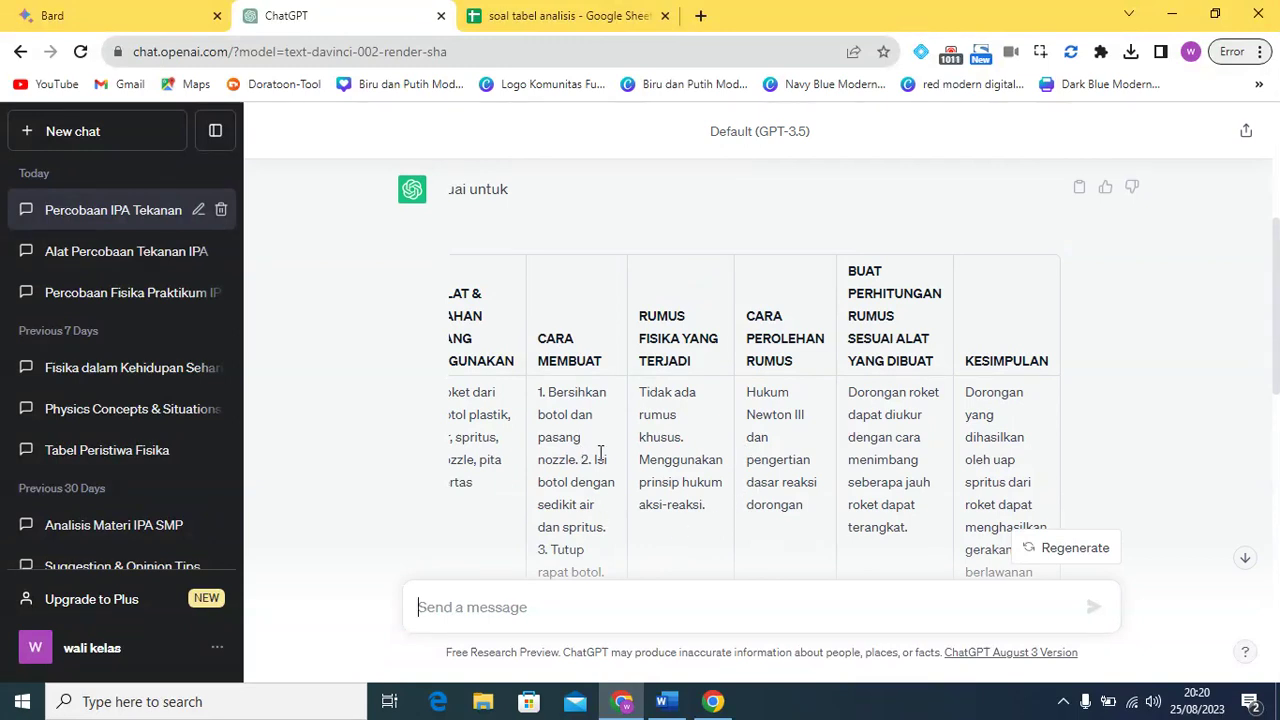
scroll(834, 384, down, 1)
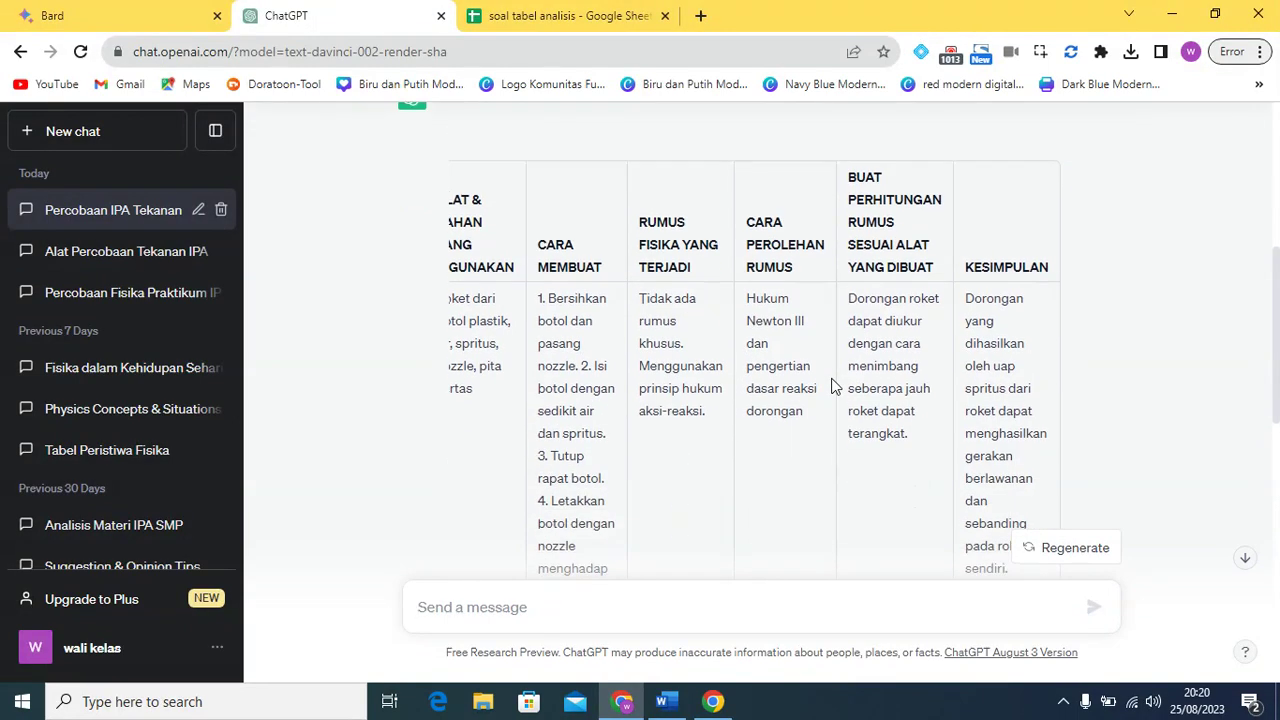
scroll(834, 384, down, 3)
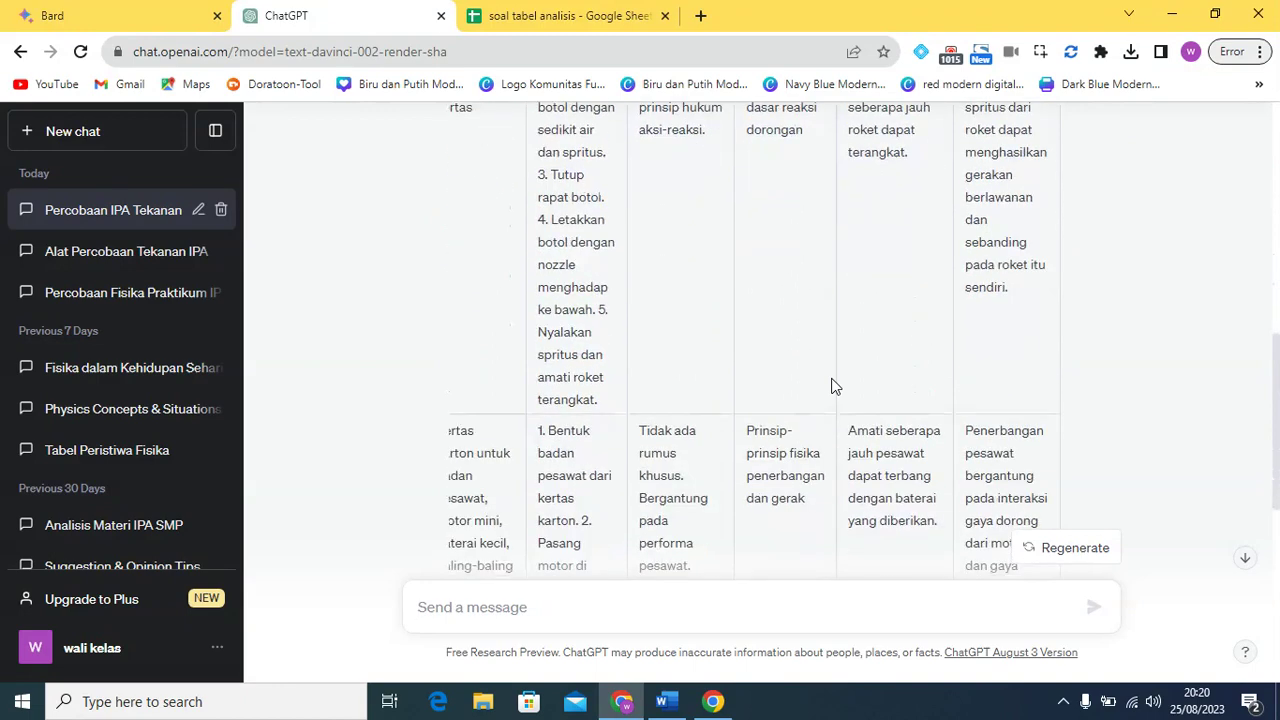
Open the earlier "Alat Percobaan Tekanan IPA" chat and read its prompt and table from the tool names to the closing remark.
scroll(835, 386, down, 3)
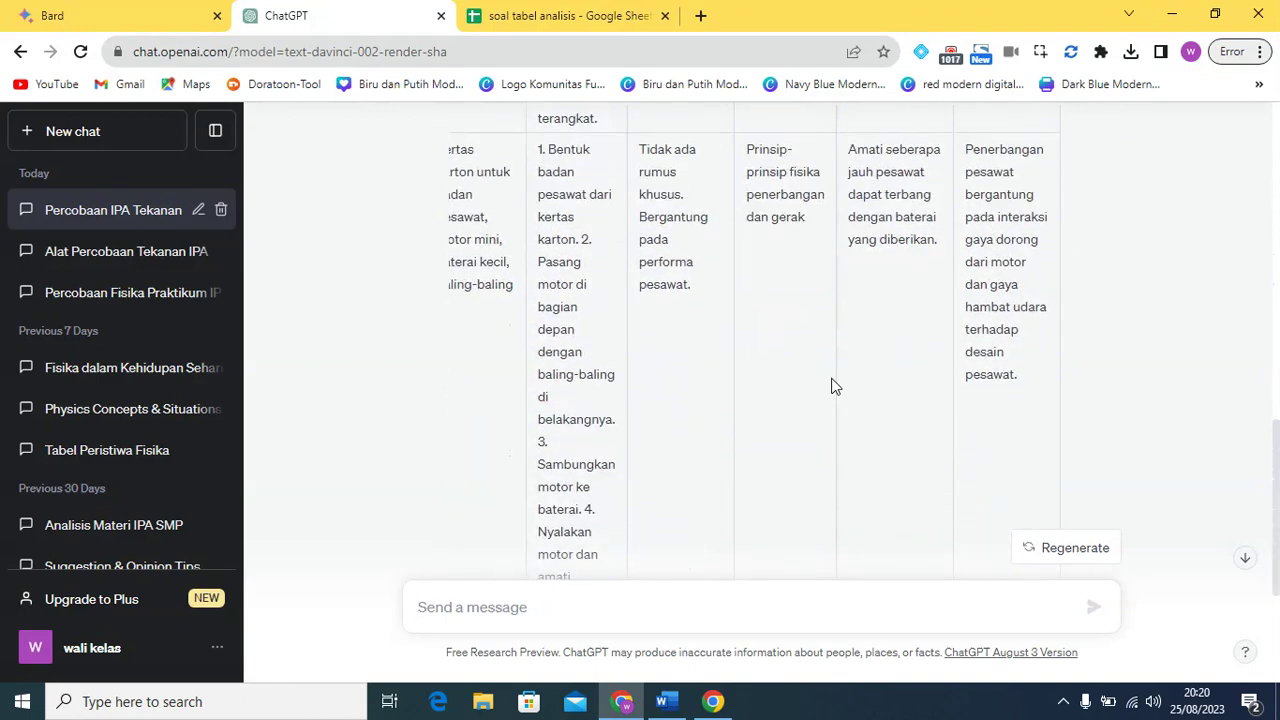
click(117, 256)
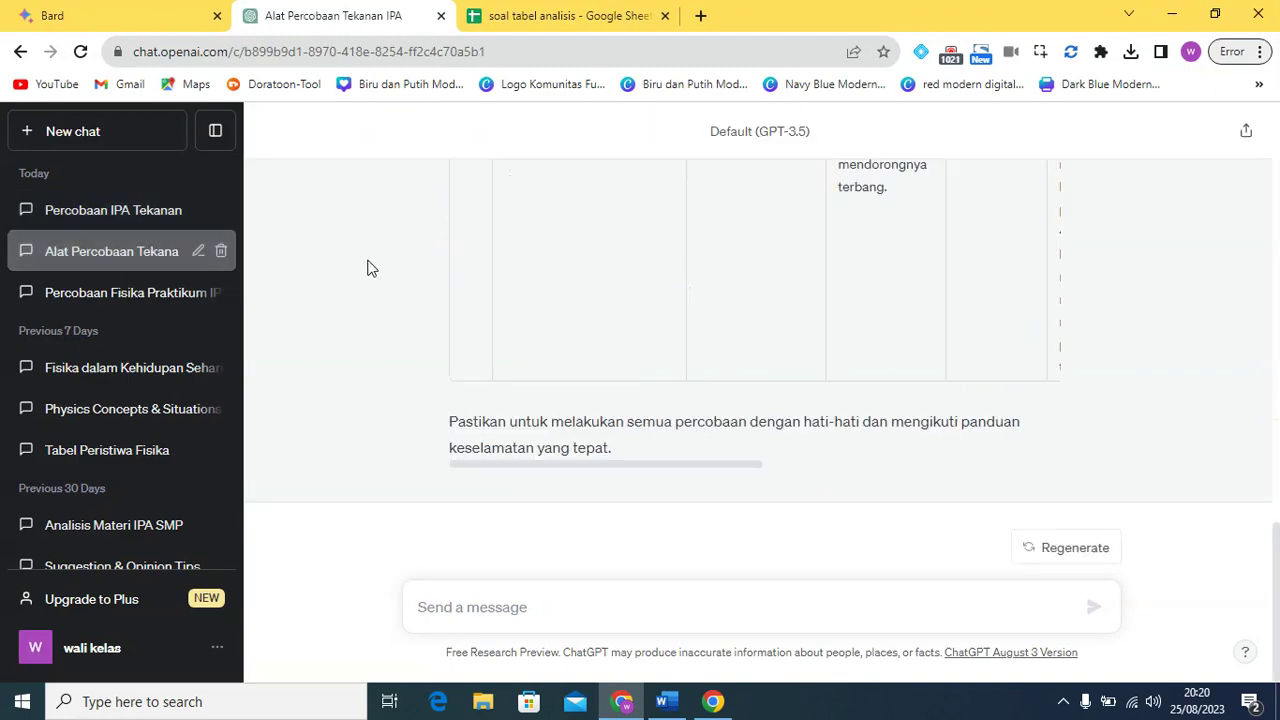
scroll(472, 330, up, 5)
scroll(477, 330, up, 10)
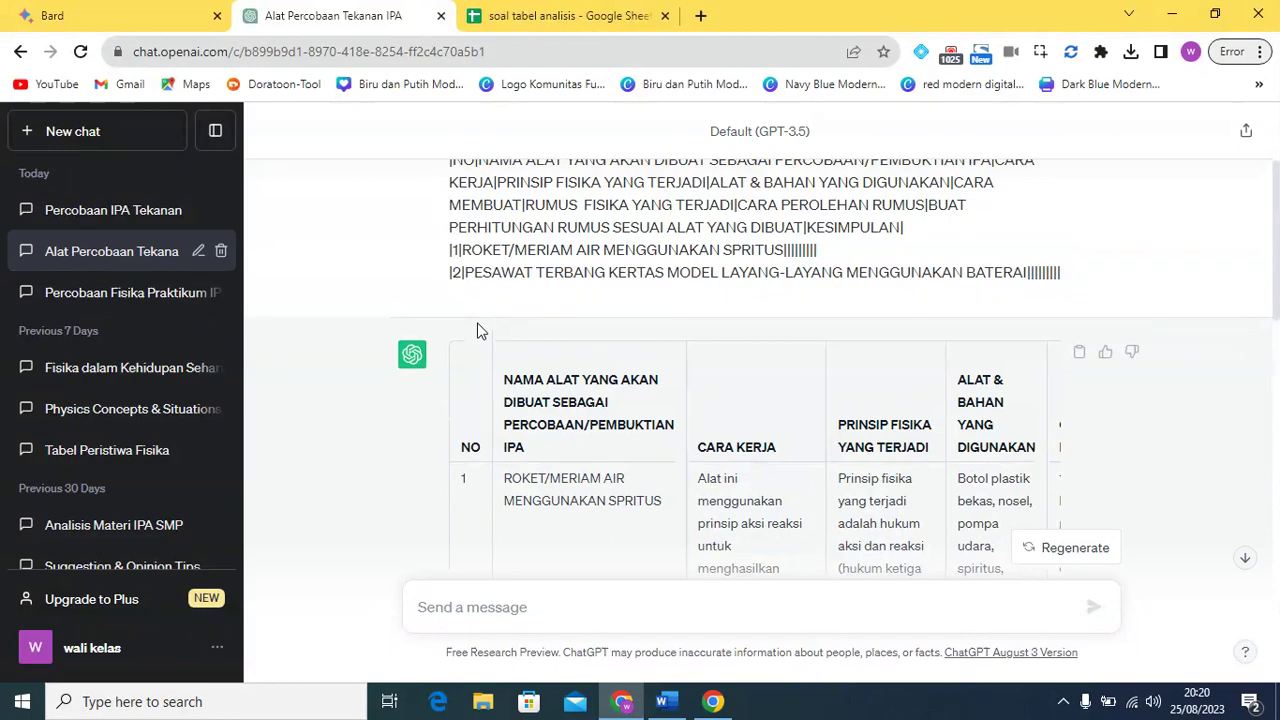
scroll(477, 330, down, 2)
click(518, 588)
scroll(651, 449, down, 4)
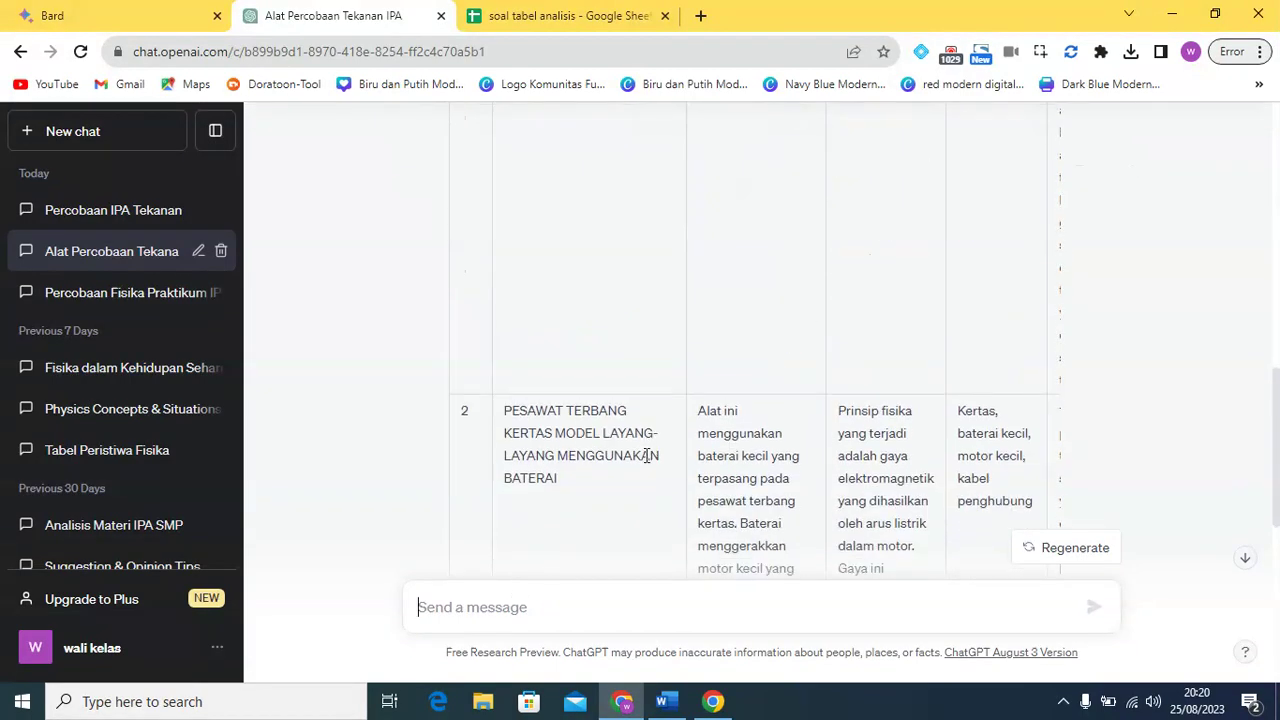
scroll(647, 455, down, 8)
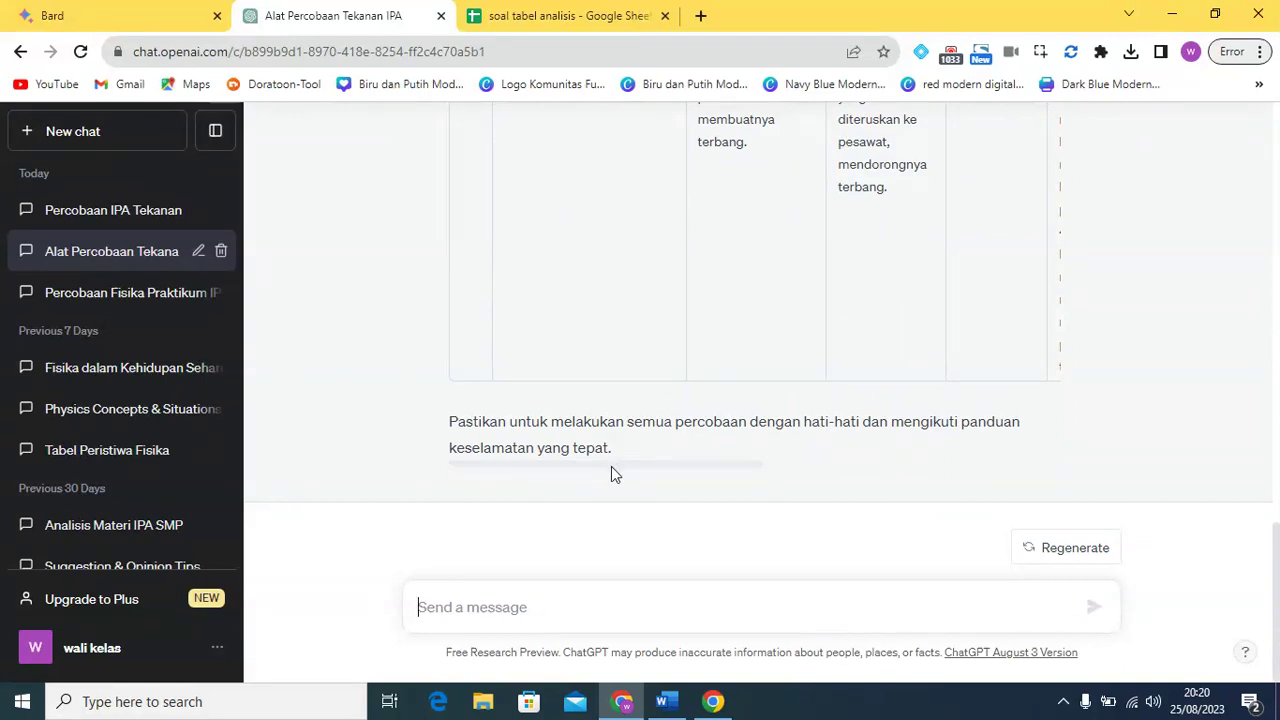
Examine the earlier chat's table columns from Alat & Bahan yang Digunakan to Kesimpulan for the spiritus rocket.
drag(611, 469, 843, 409)
scroll(840, 409, up, 10)
scroll(838, 397, up, 3)
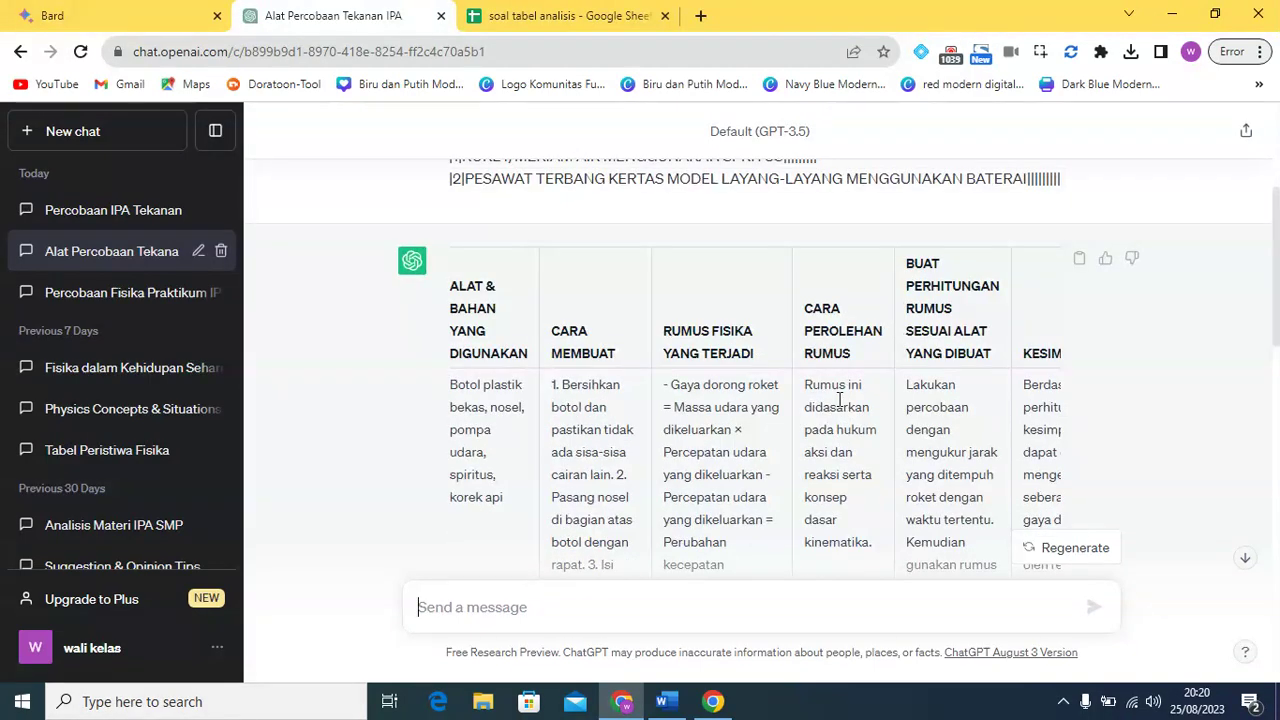
scroll(917, 405, down, 3)
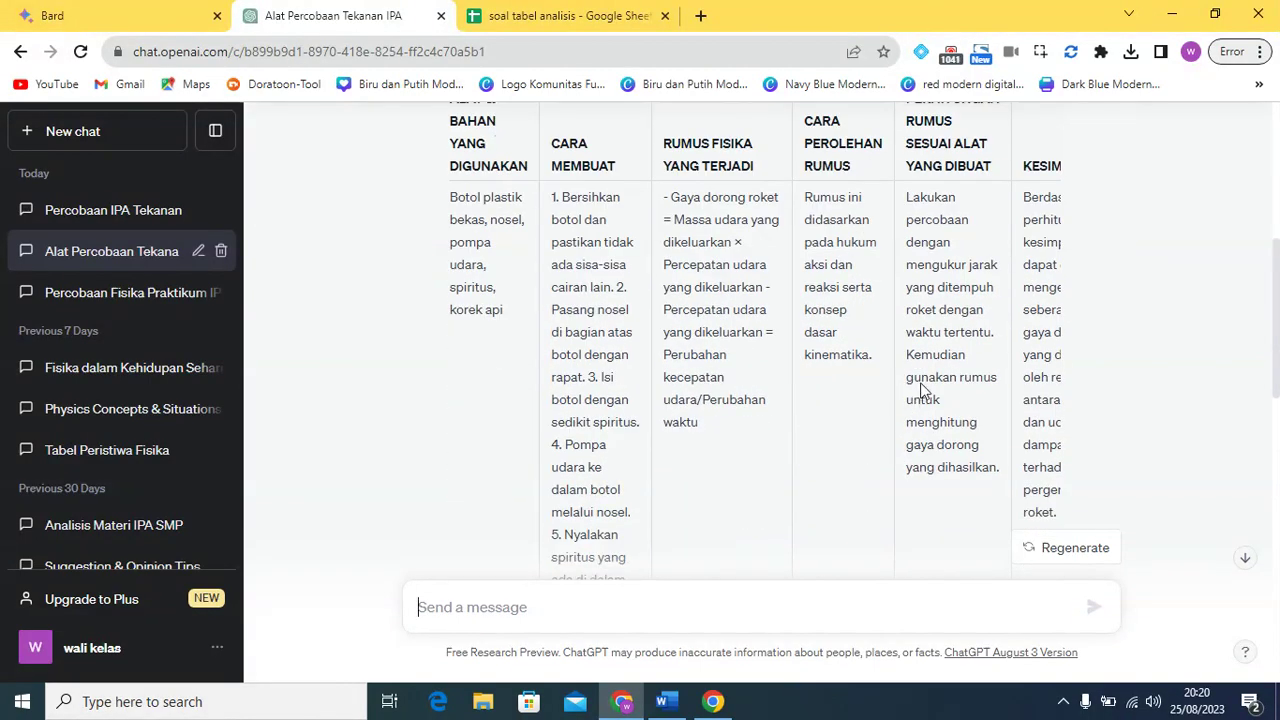
scroll(937, 347, down, 3)
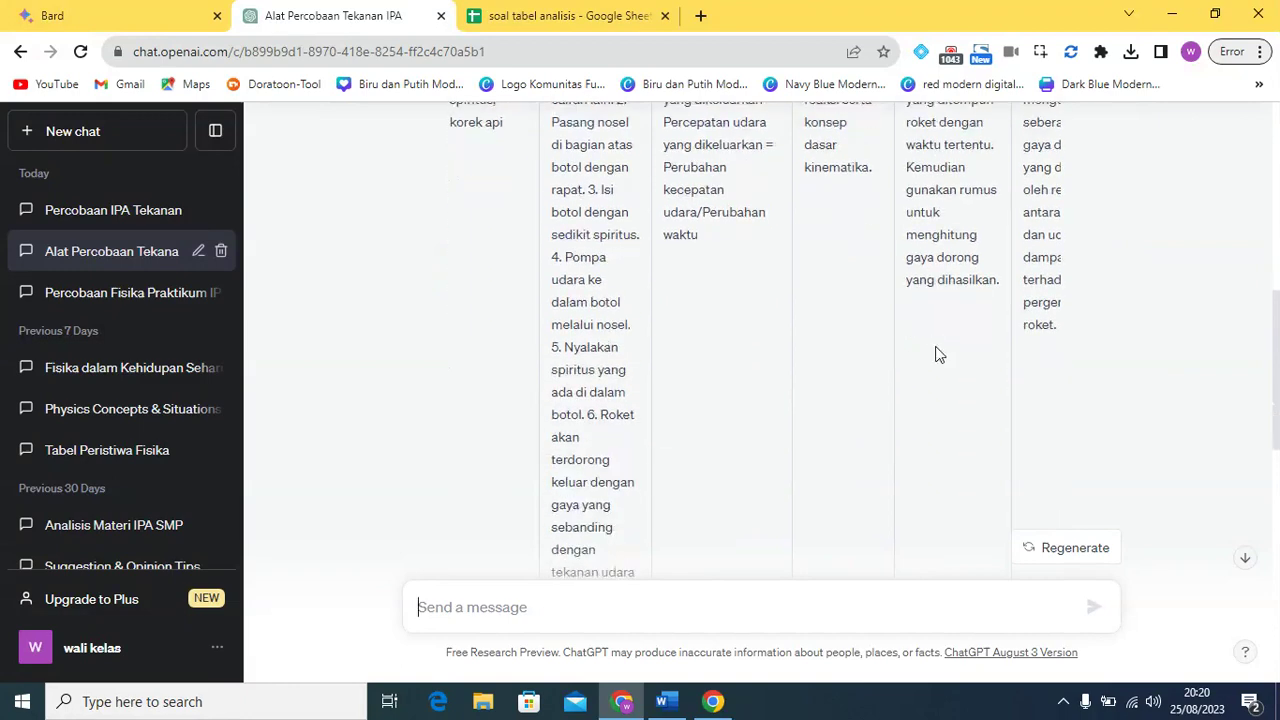
scroll(937, 354, up, 6)
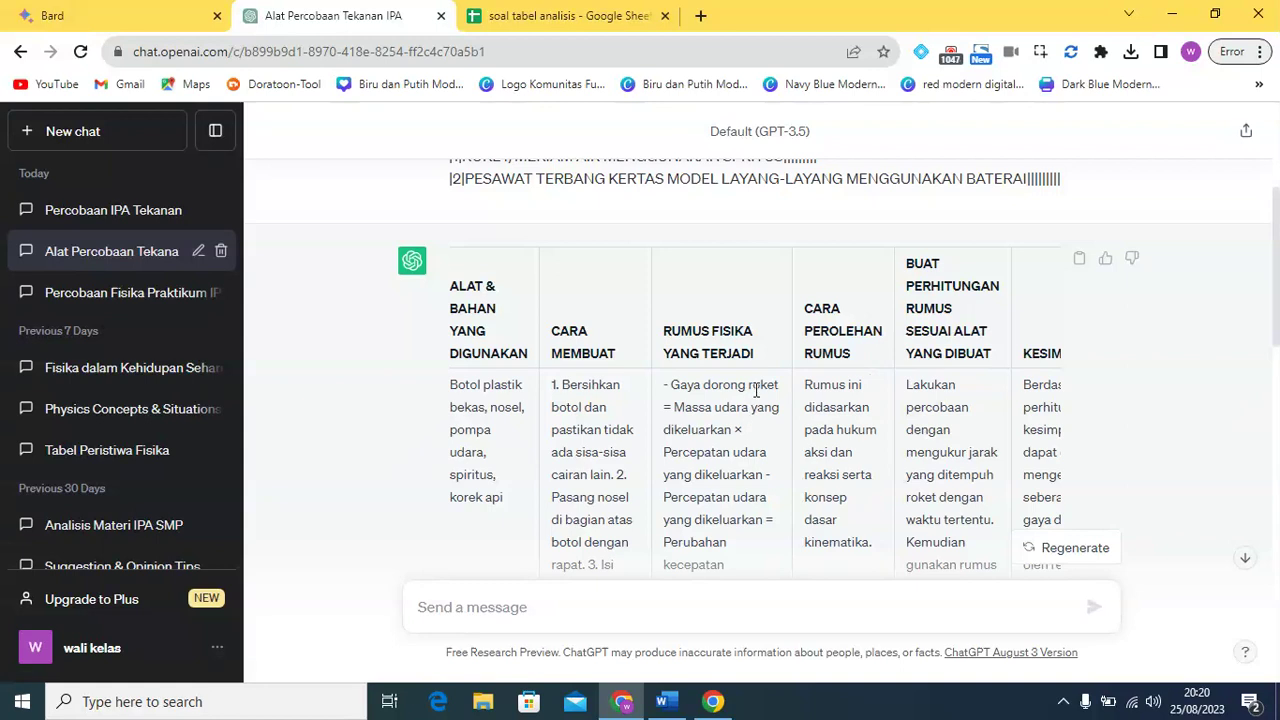
scroll(756, 405, down, 2)
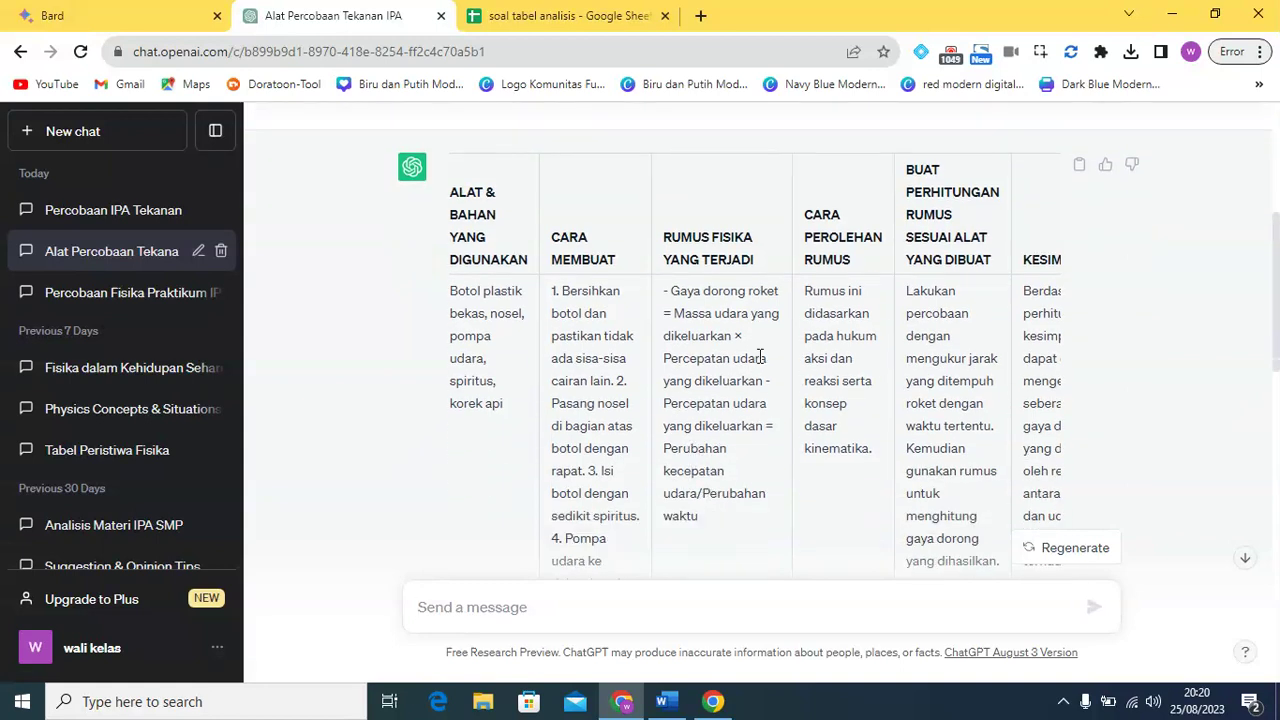
scroll(760, 357, down, 2)
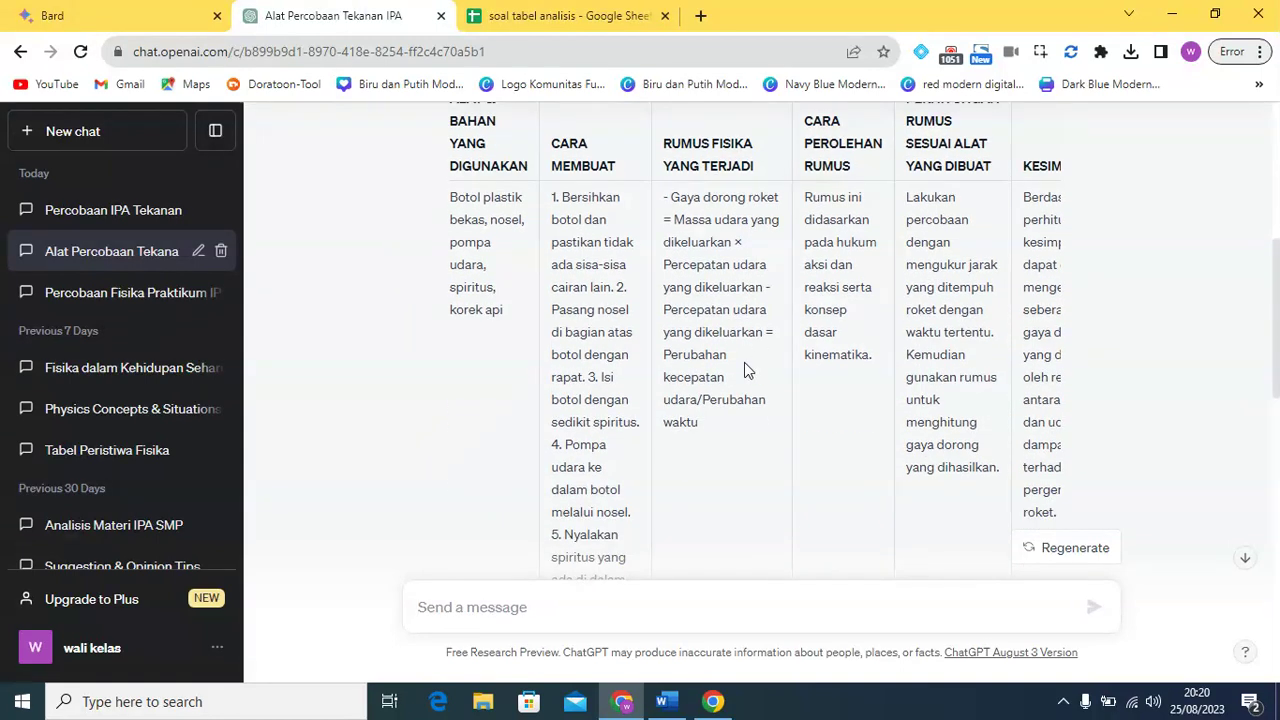
scroll(789, 375, down, 2)
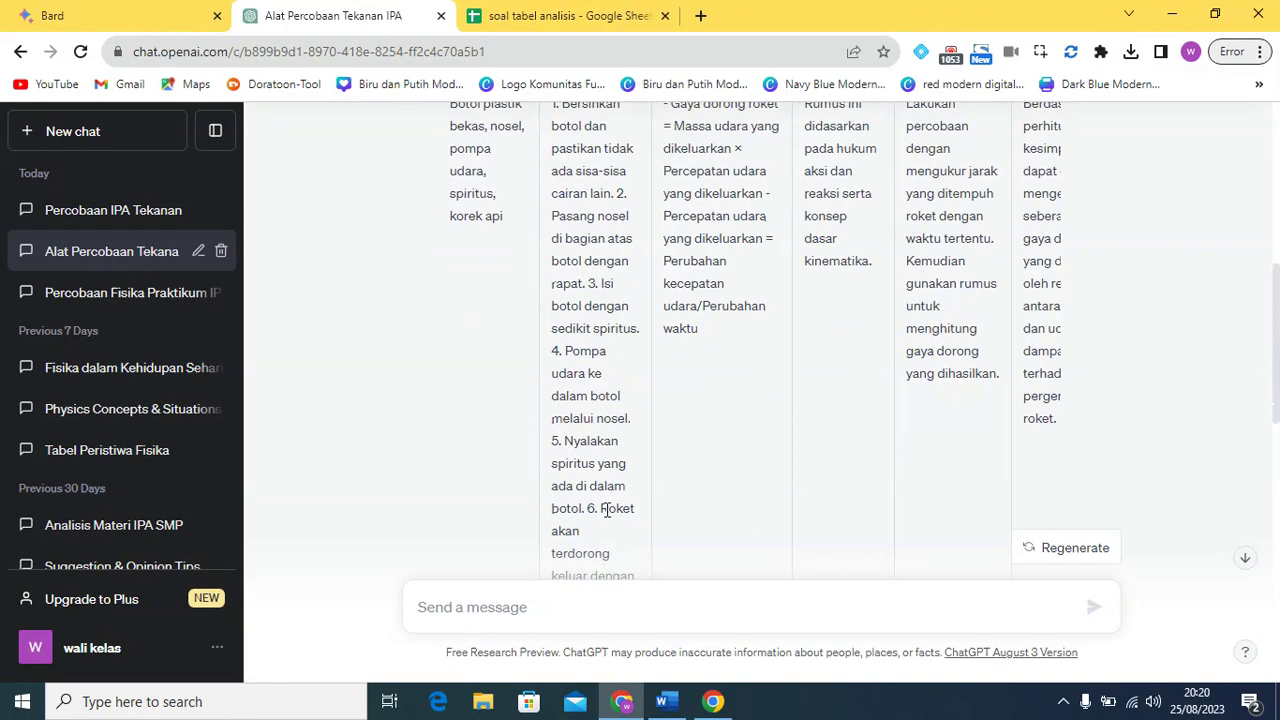
scroll(600, 580, down, 4)
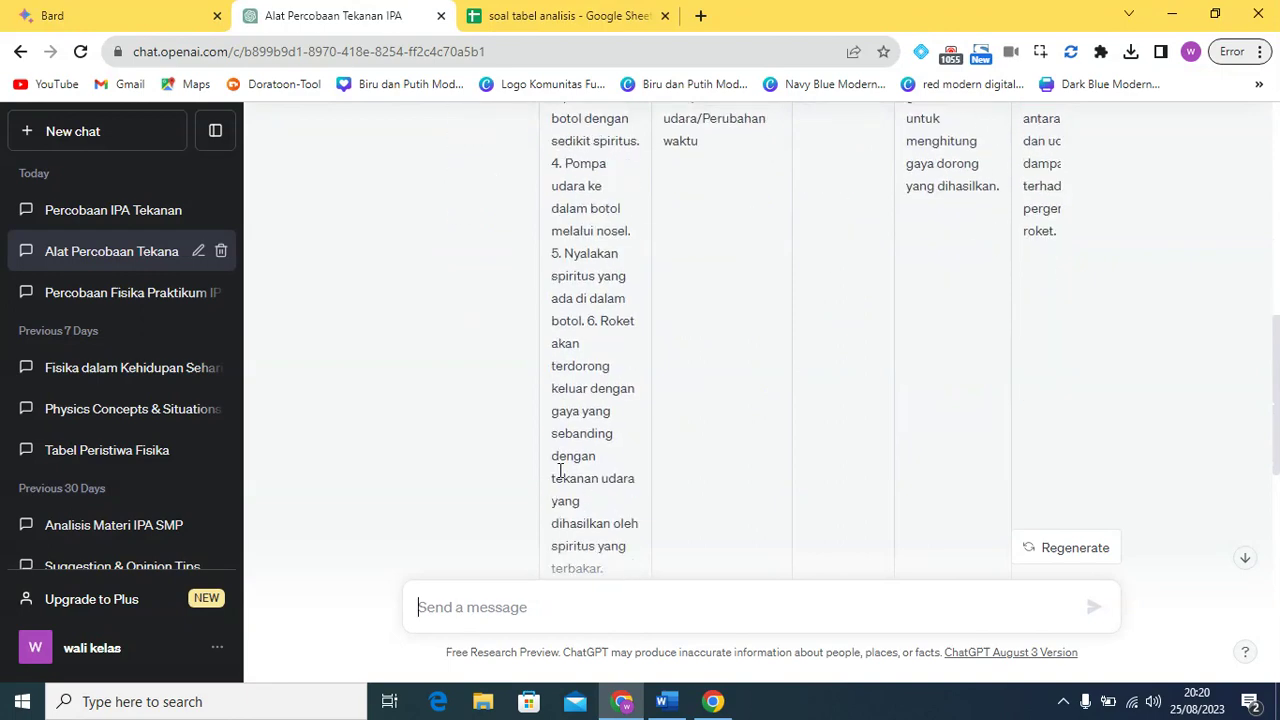
scroll(560, 470, up, 5)
Return to the "Percobaan IPA Tekanan" chat and copy its whole generated table, from the header row through the second experiment.
click(109, 206)
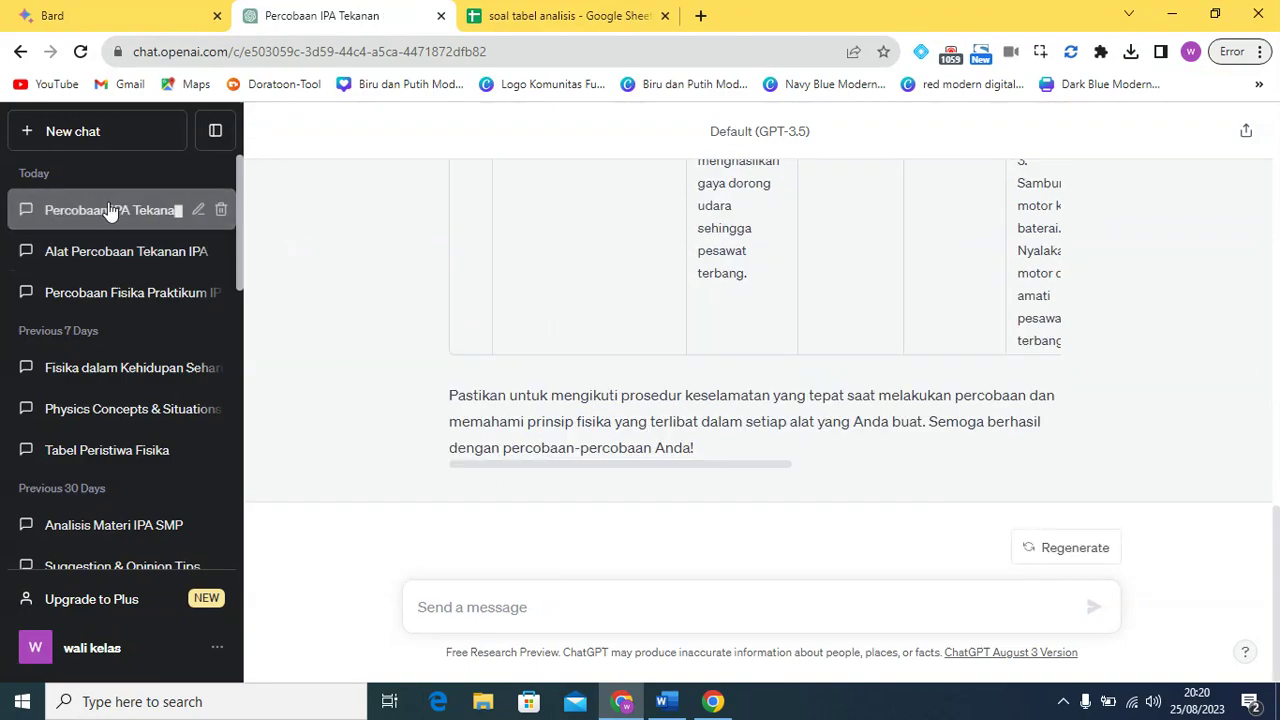
scroll(680, 400, up, 10)
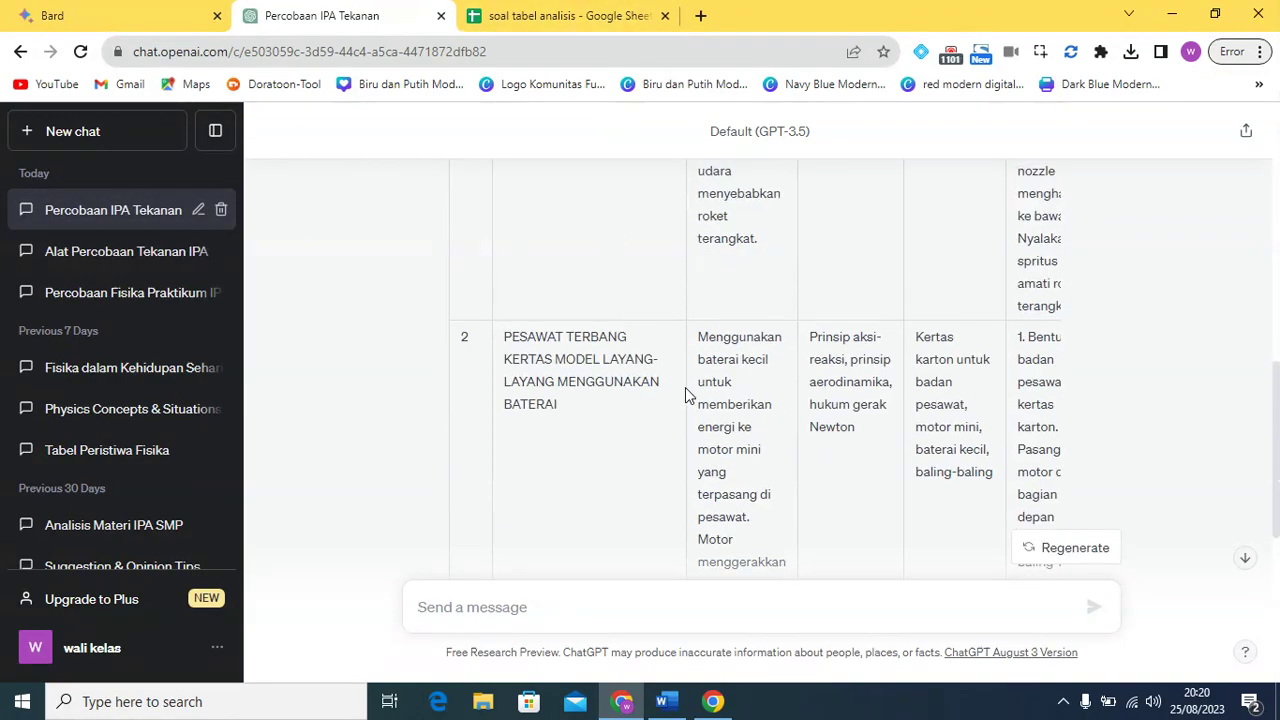
scroll(685, 395, down, 3)
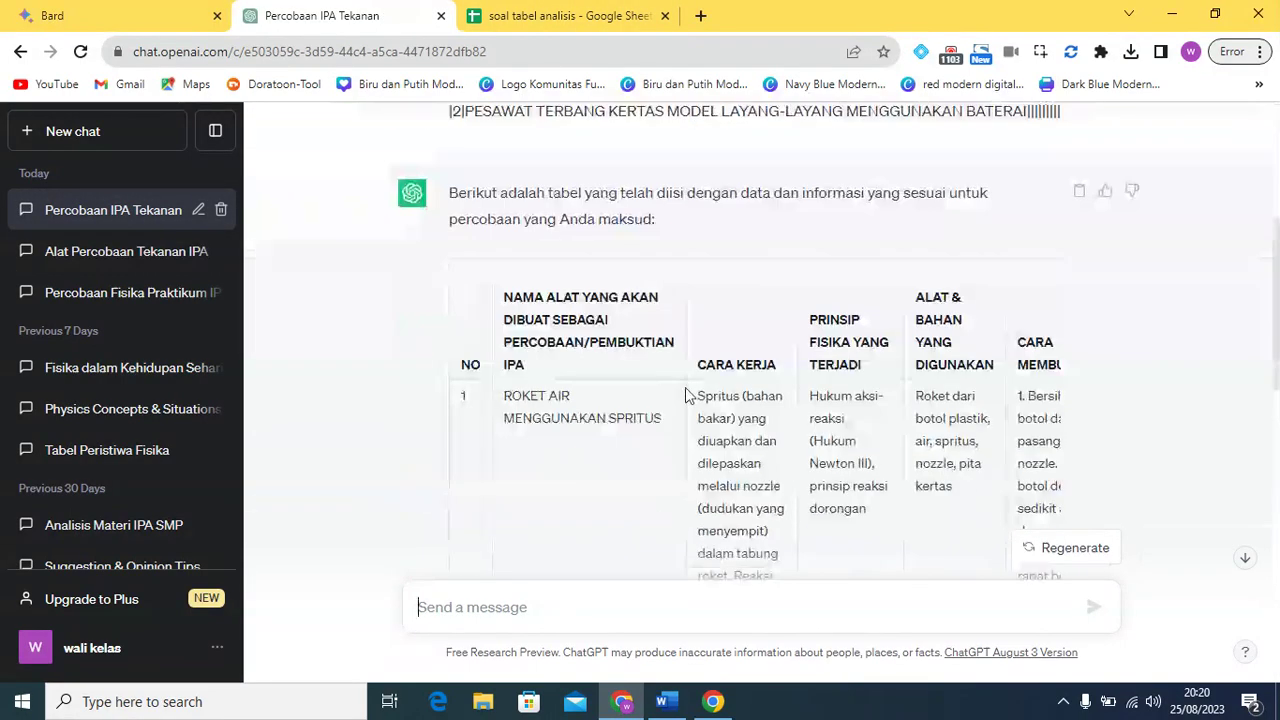
drag(452, 263, 966, 338)
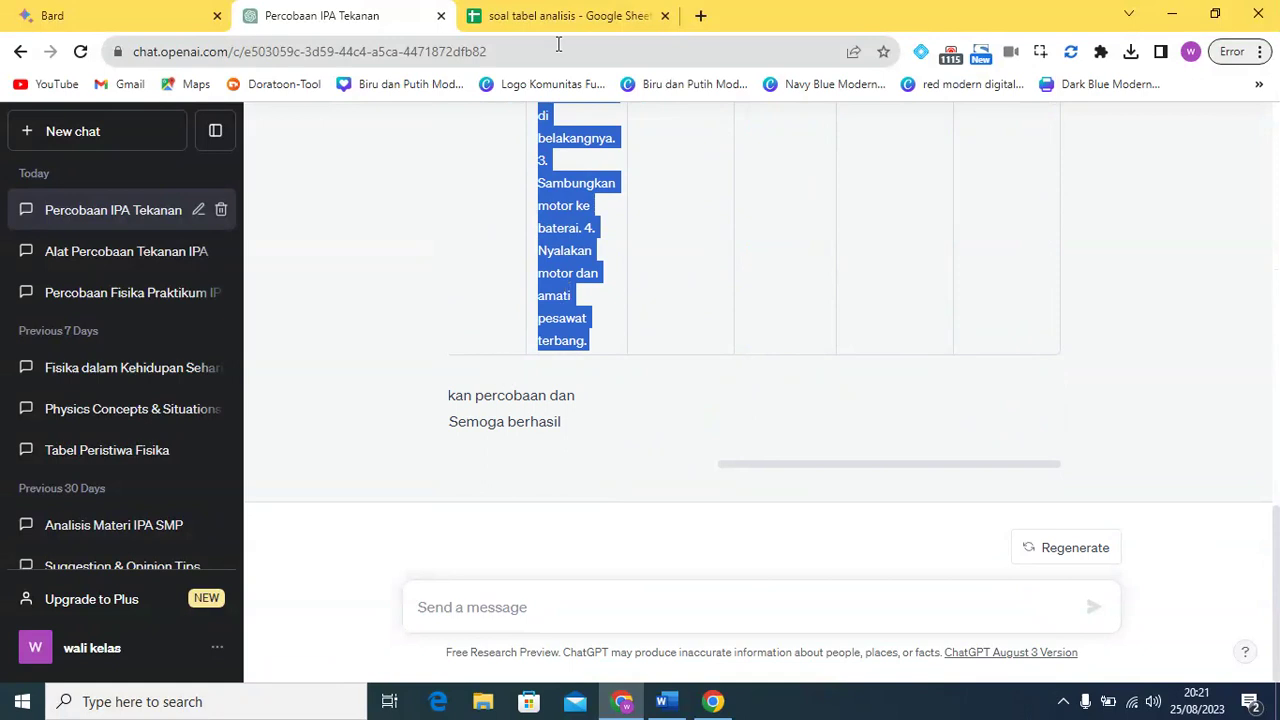
Add a new sheet to the "soal tabel analisis" spreadsheet and paste the copied ChatGPT table starting at A1.
click(537, 16)
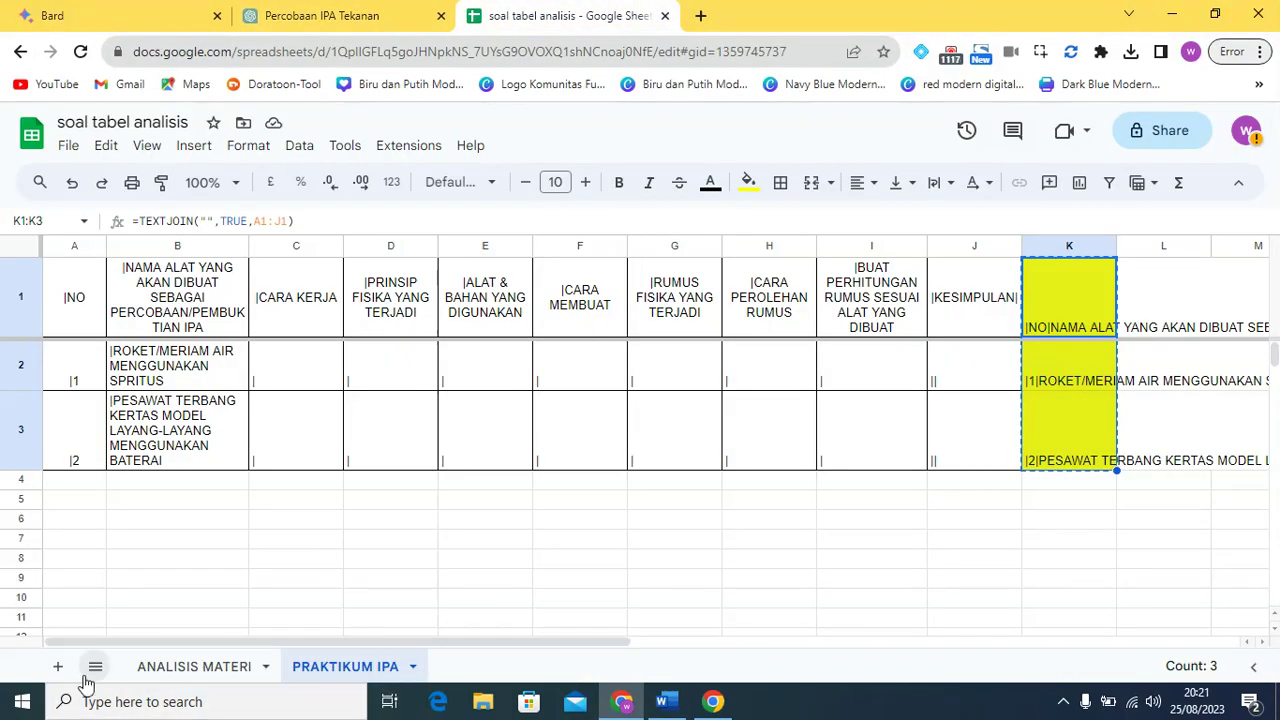
click(57, 666)
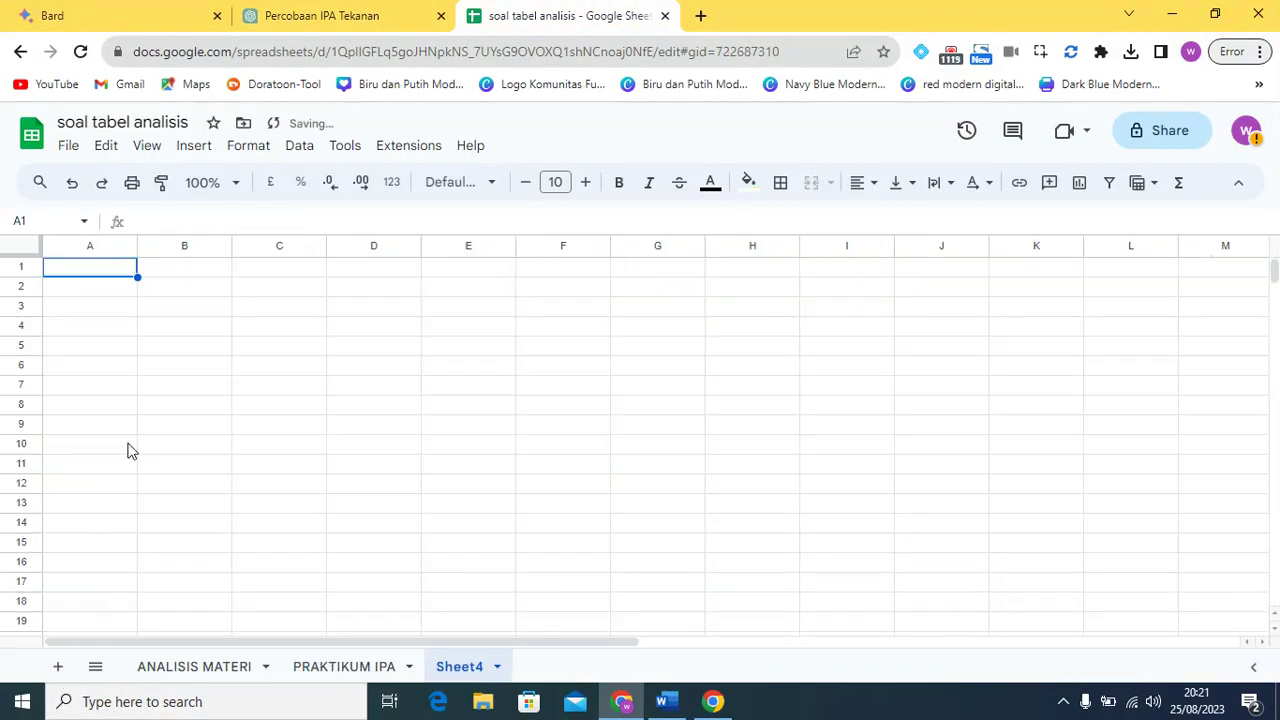
click(104, 150)
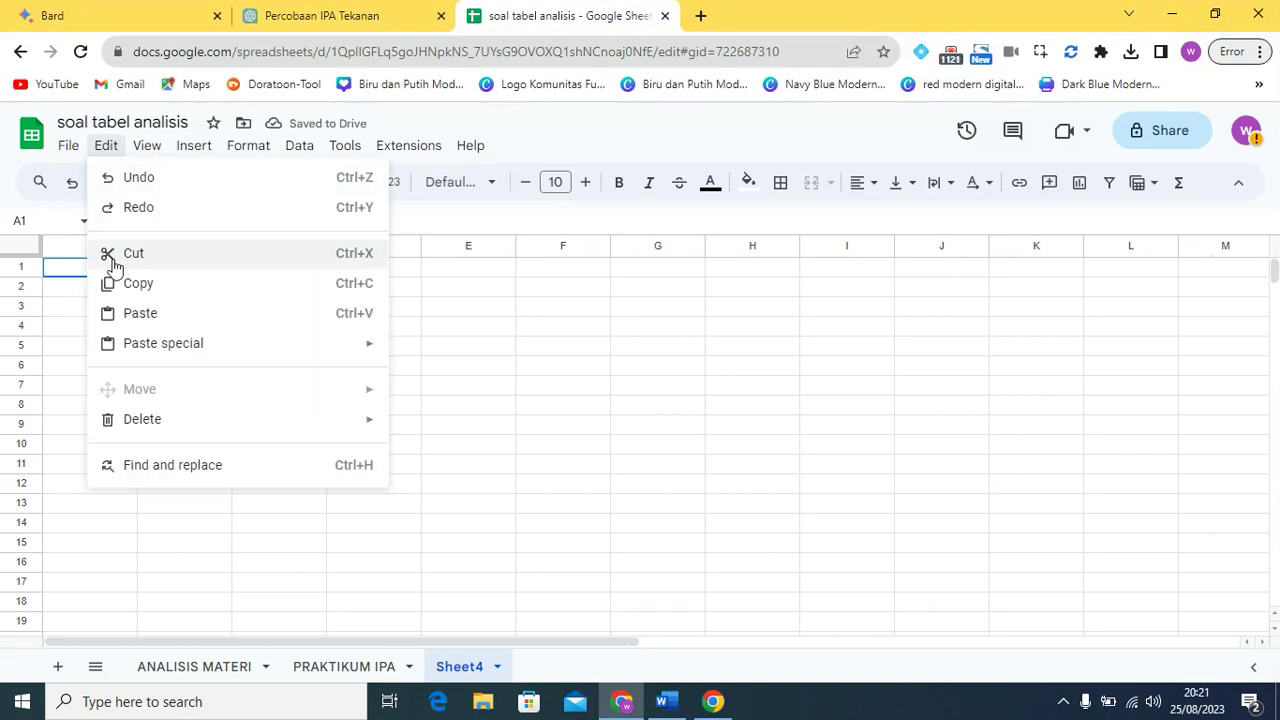
click(128, 323)
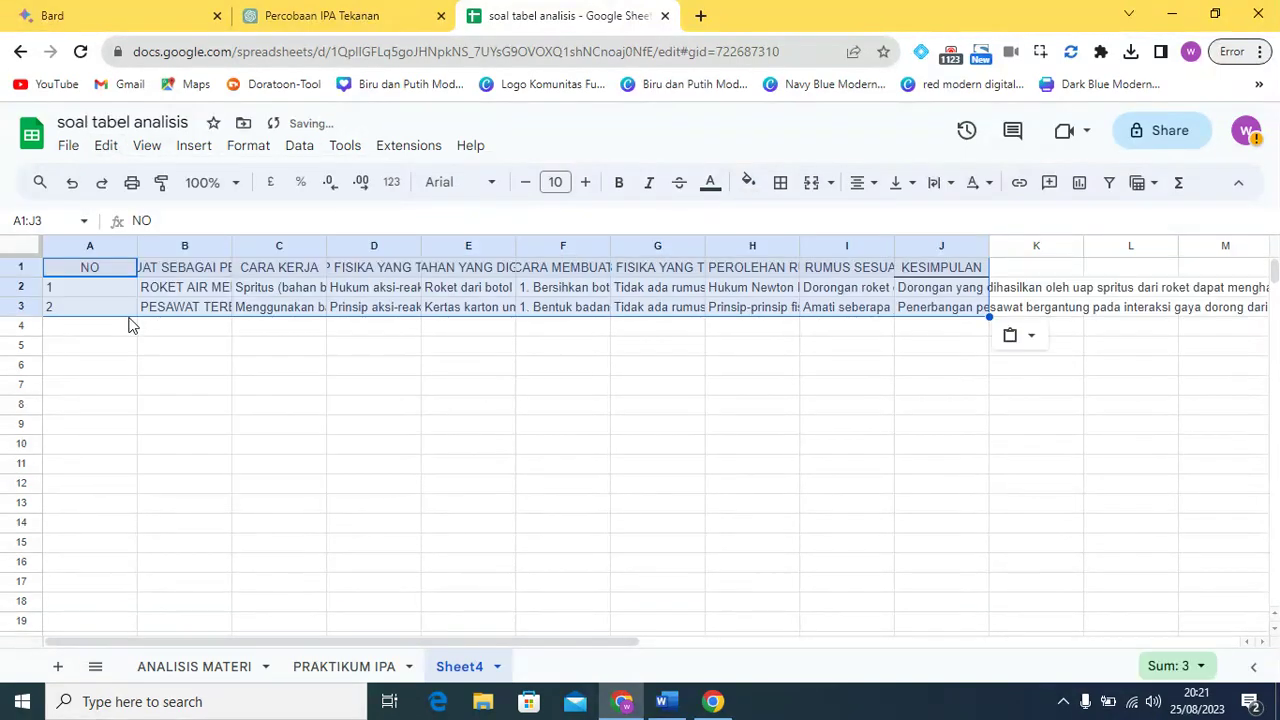
Turn on text wrapping for columns B through J of the pasted table.
click(214, 294)
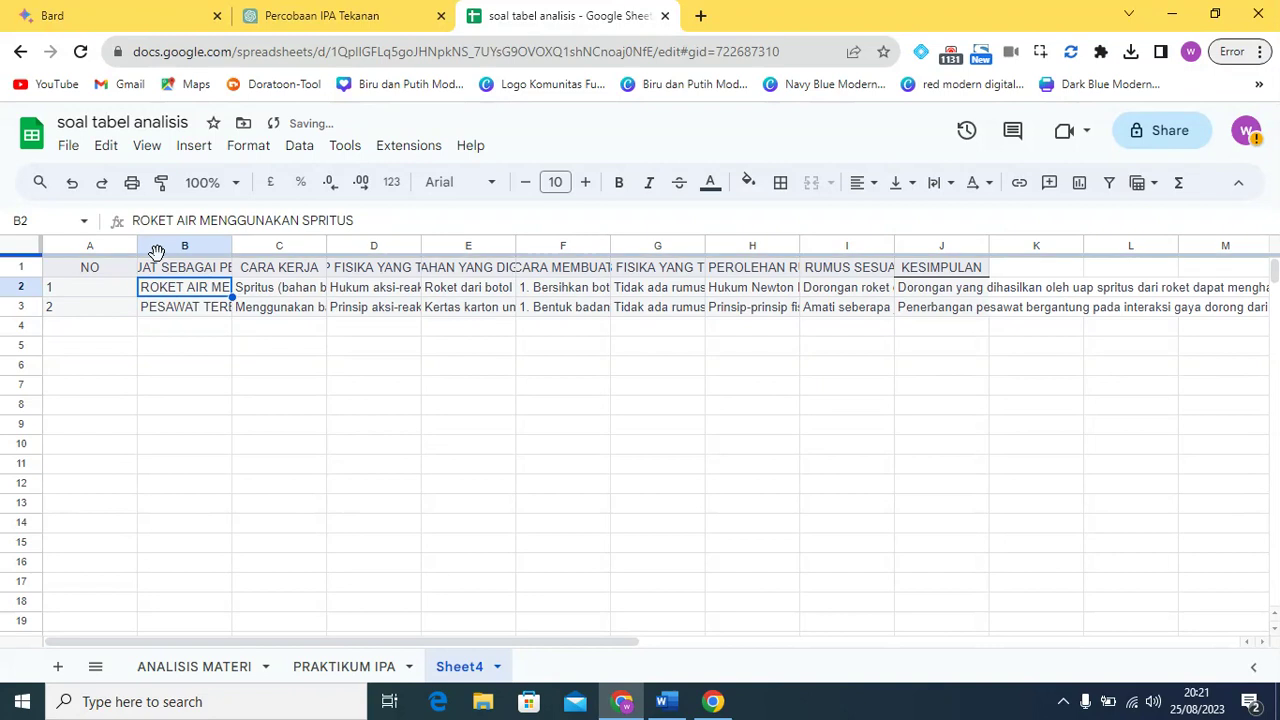
click(160, 250)
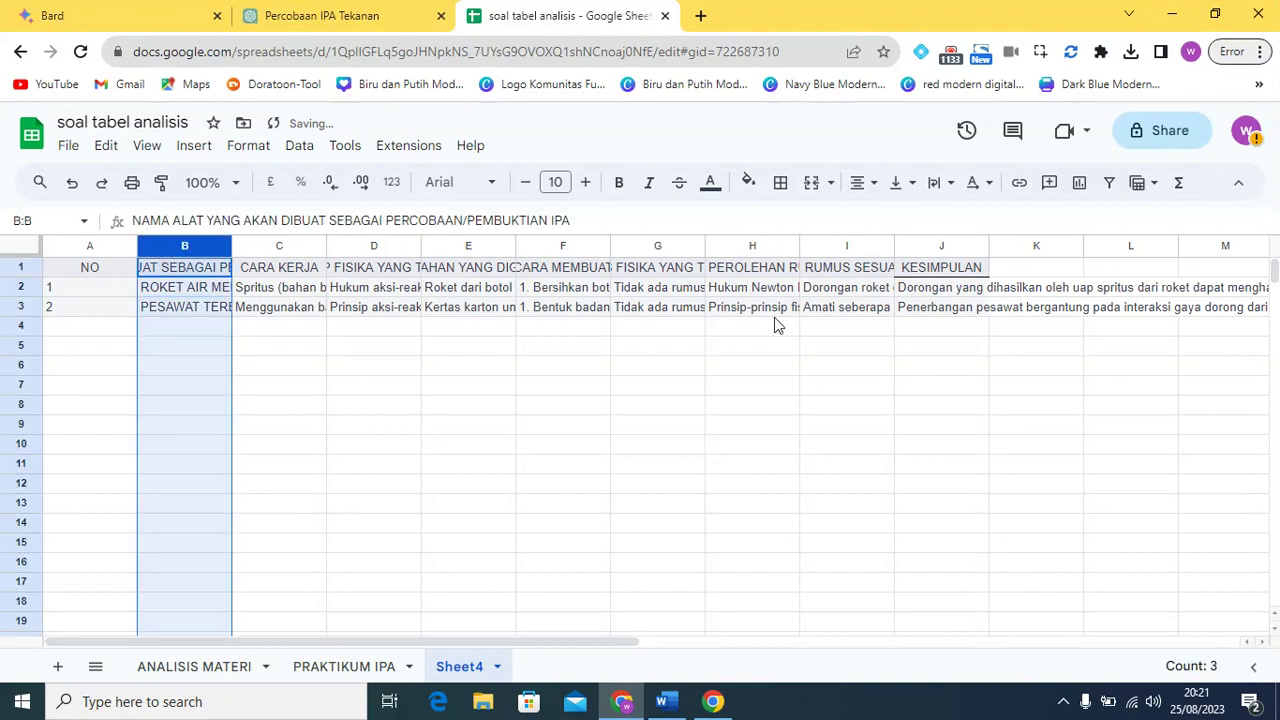
shift+click(928, 243)
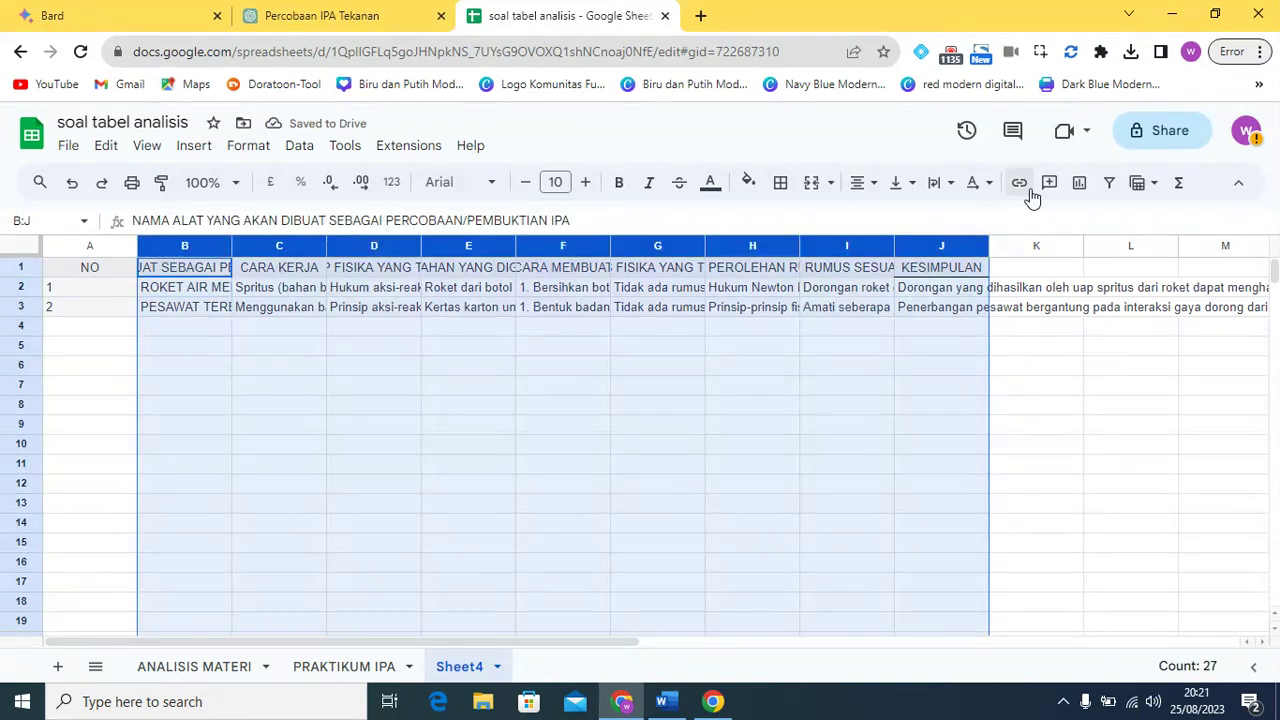
click(945, 184)
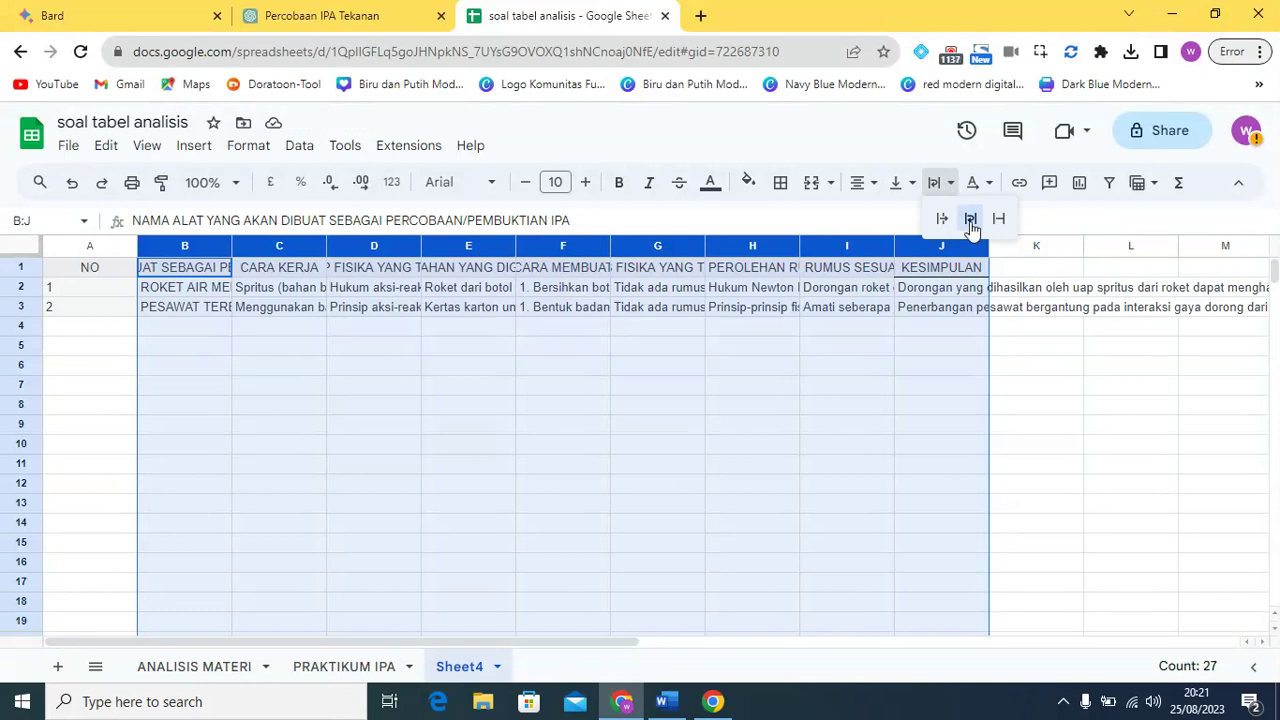
click(970, 220)
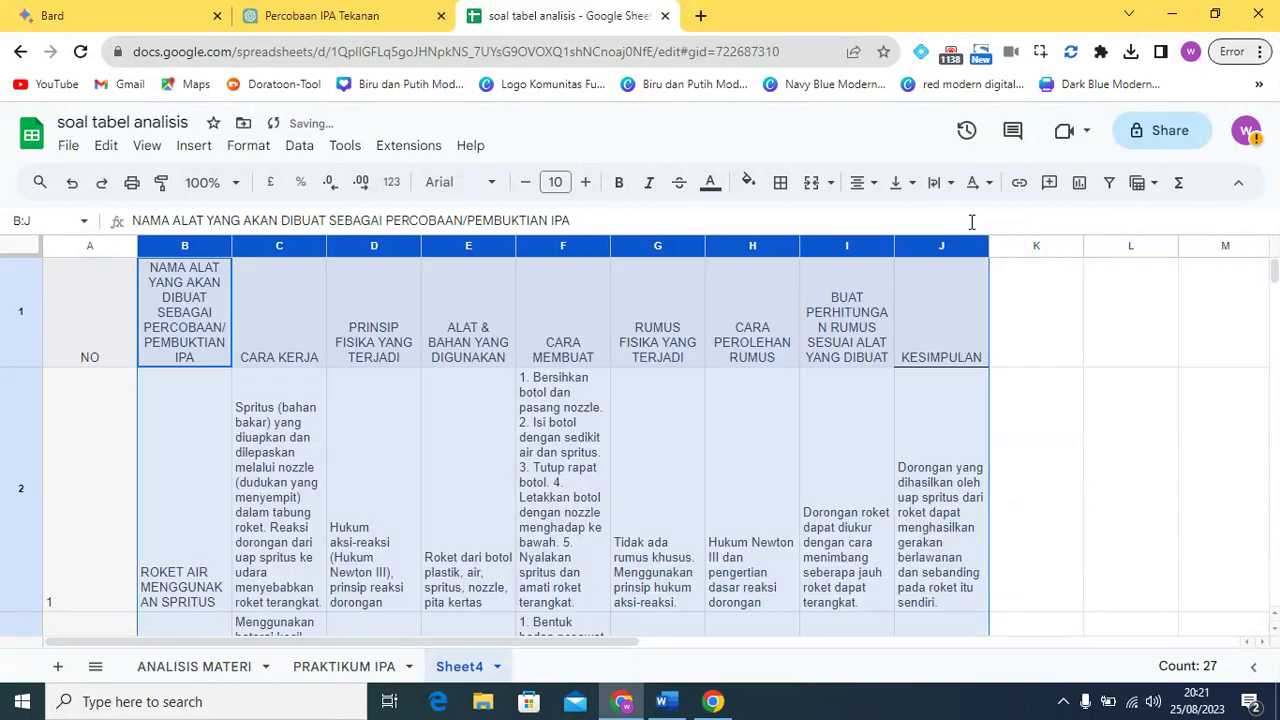
Widen the Cara Kerja and Prinsip Fisika yang Terjadi columns and check the wrapped text of both experiments.
click(384, 380)
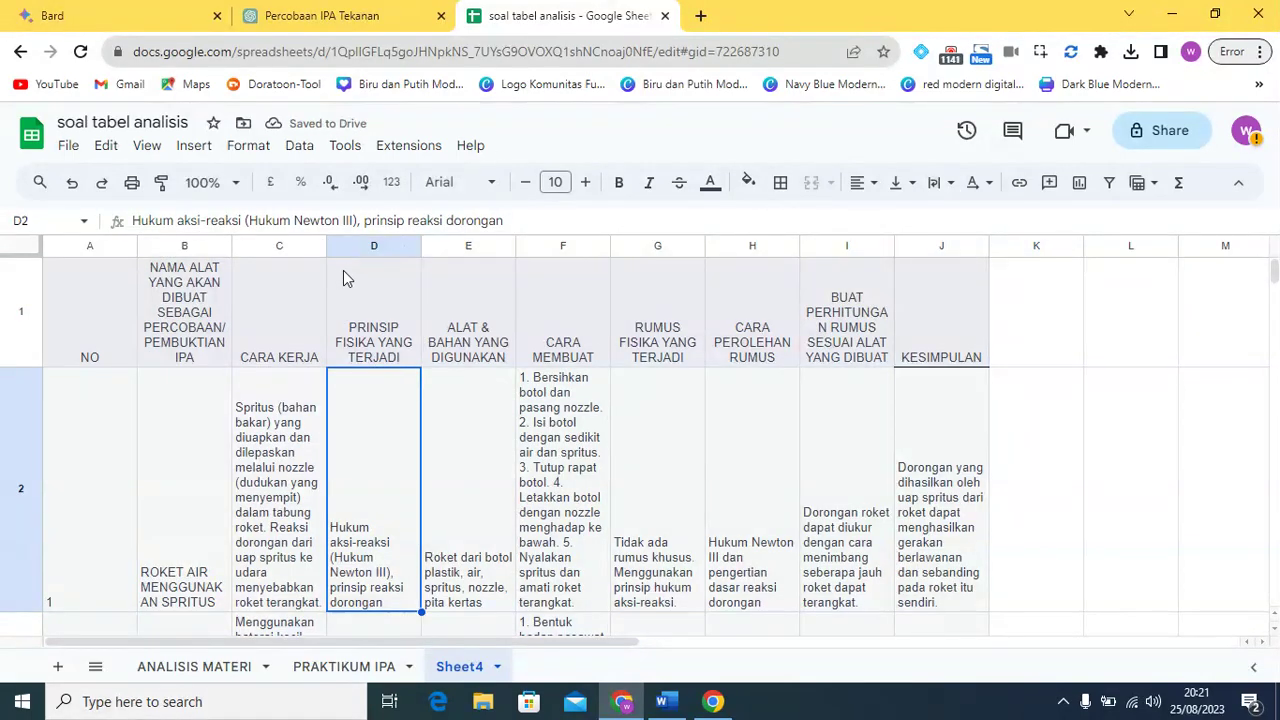
drag(327, 246, 371, 248)
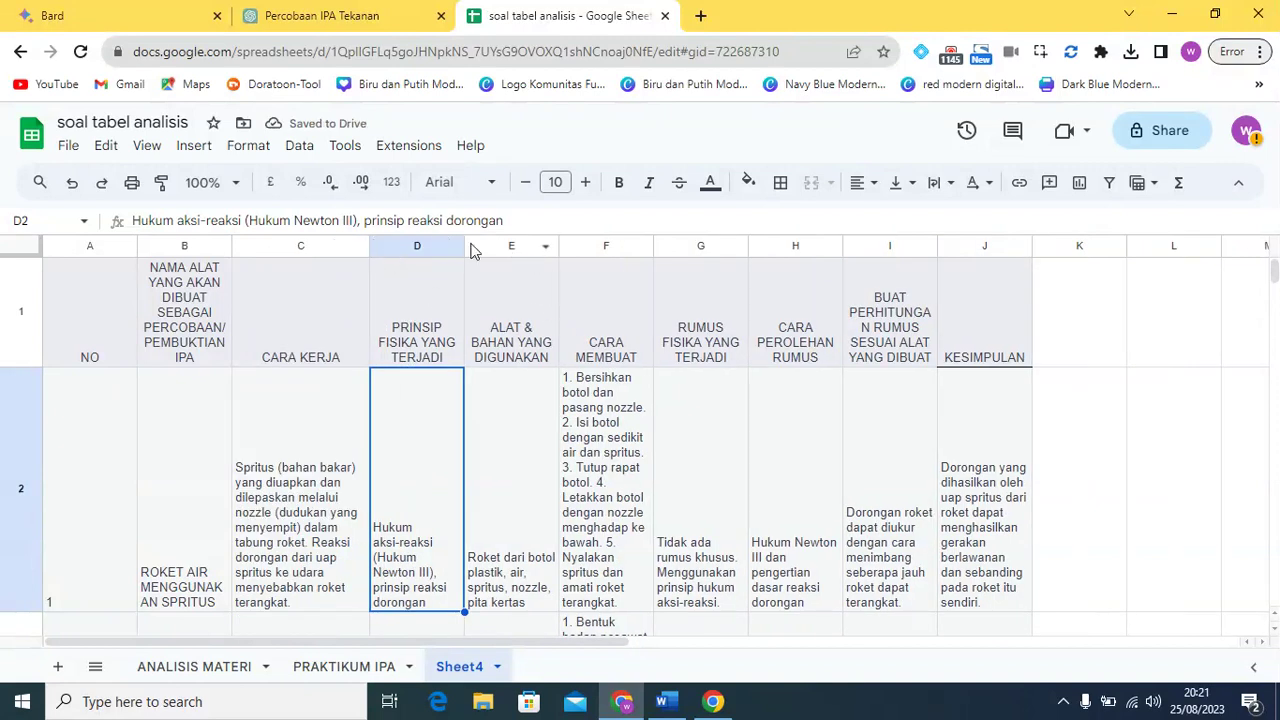
drag(462, 243, 508, 244)
scroll(954, 286, down, 3)
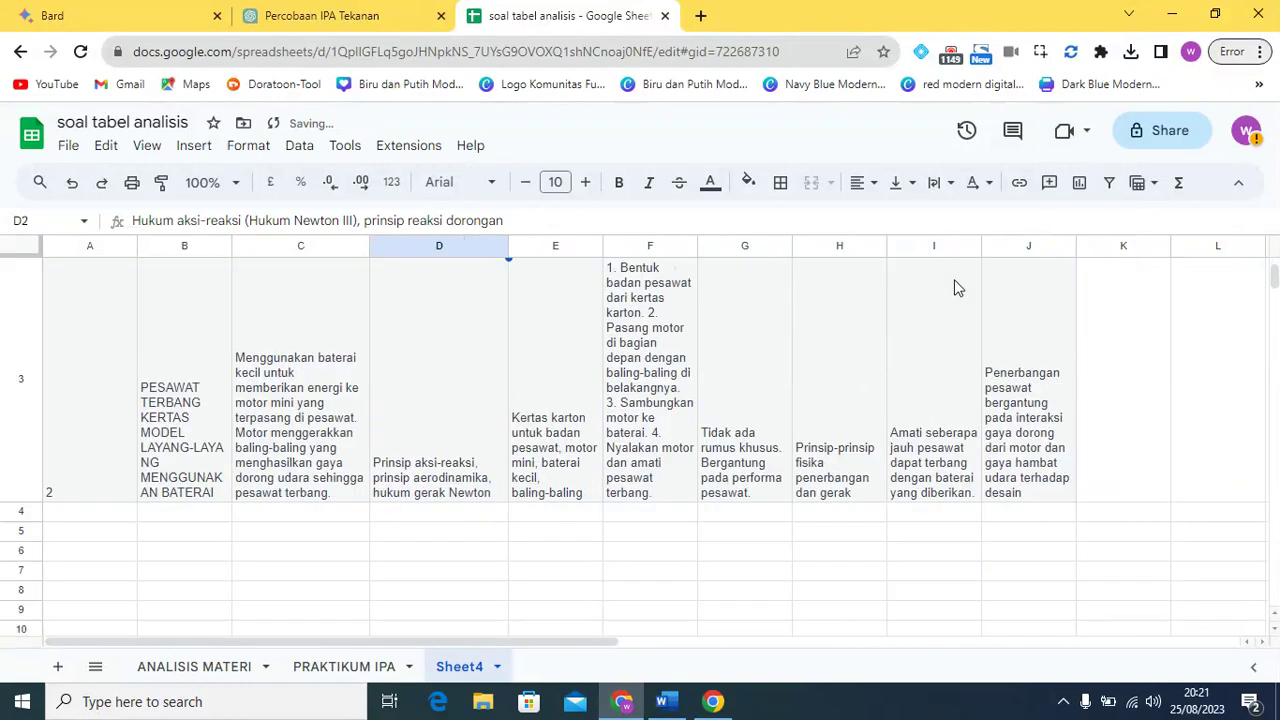
scroll(954, 286, up, 3)
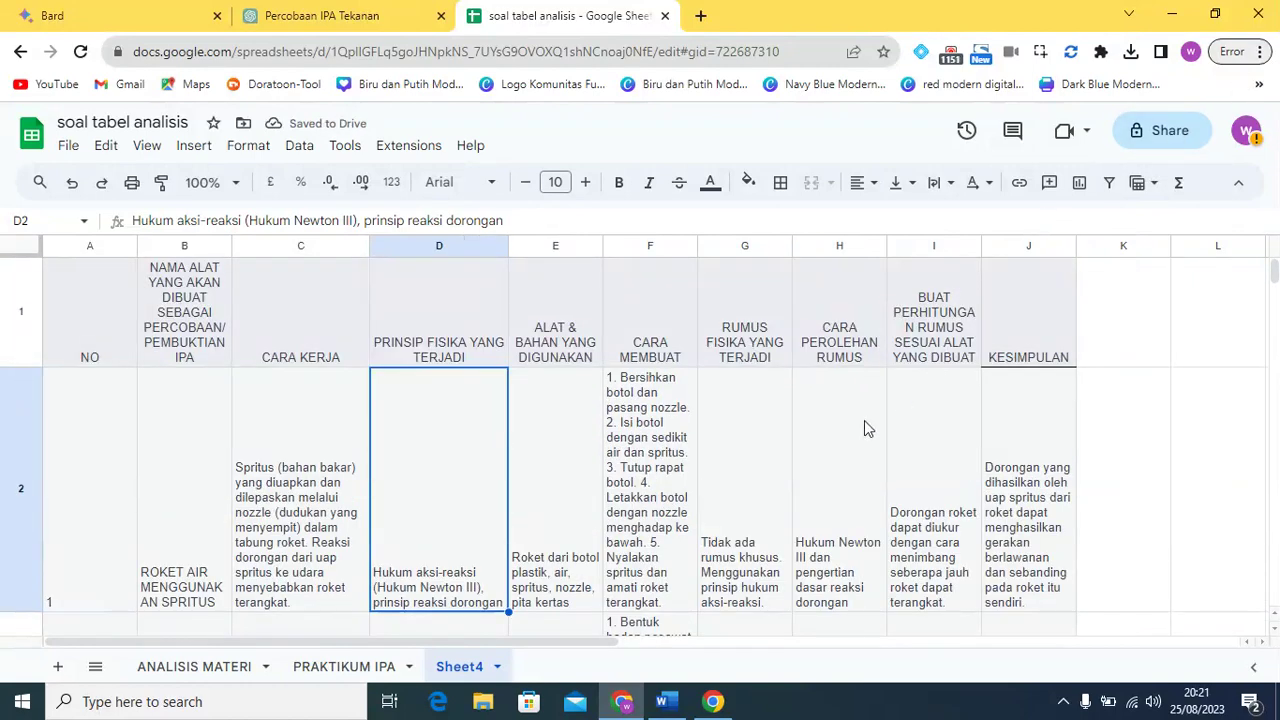
Widen the Buat Perhitungan Rumus column slightly and the Kesimpulan column more, and check the rows.
scroll(754, 460, down, 1)
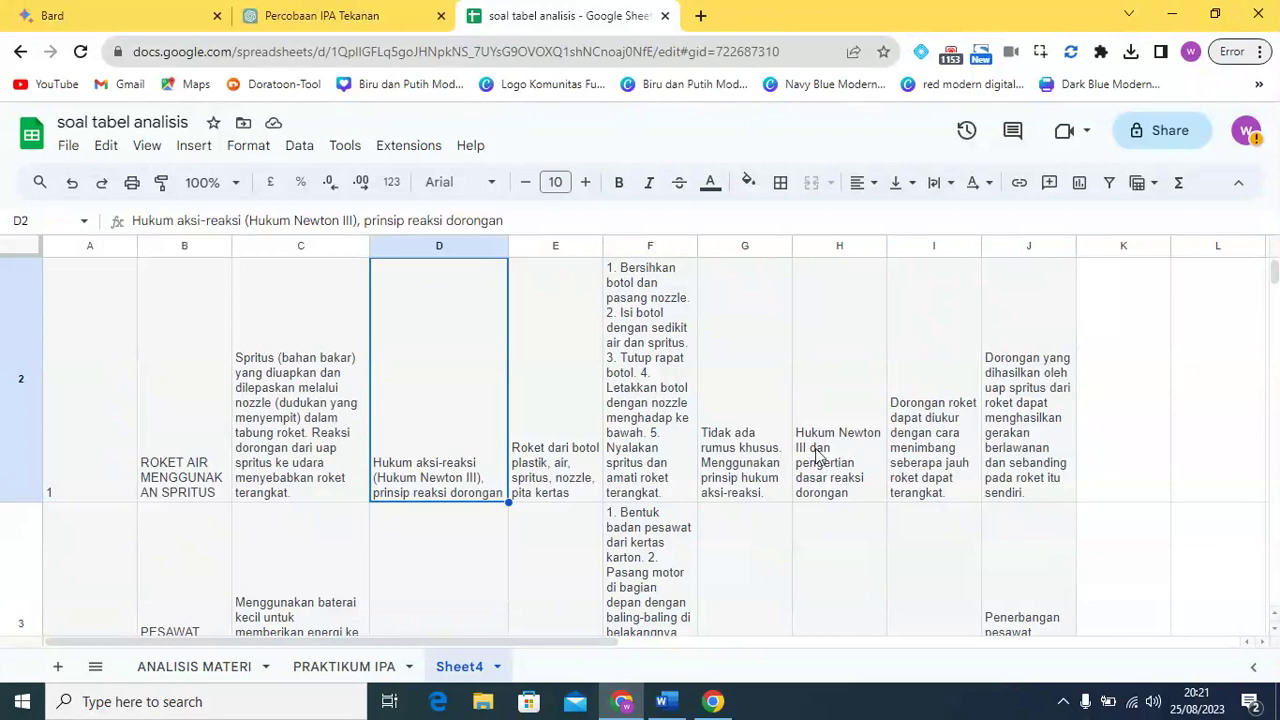
scroll(869, 449, down, 1)
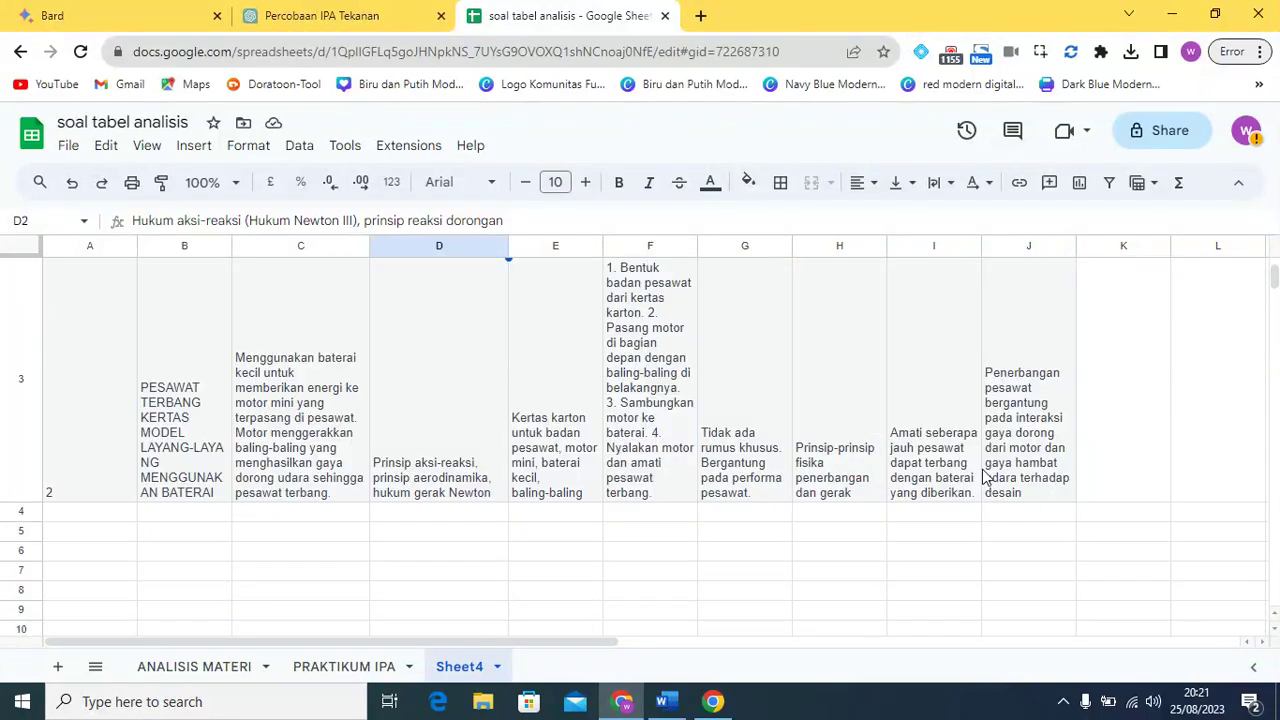
click(930, 455)
scroll(930, 454, up, 2)
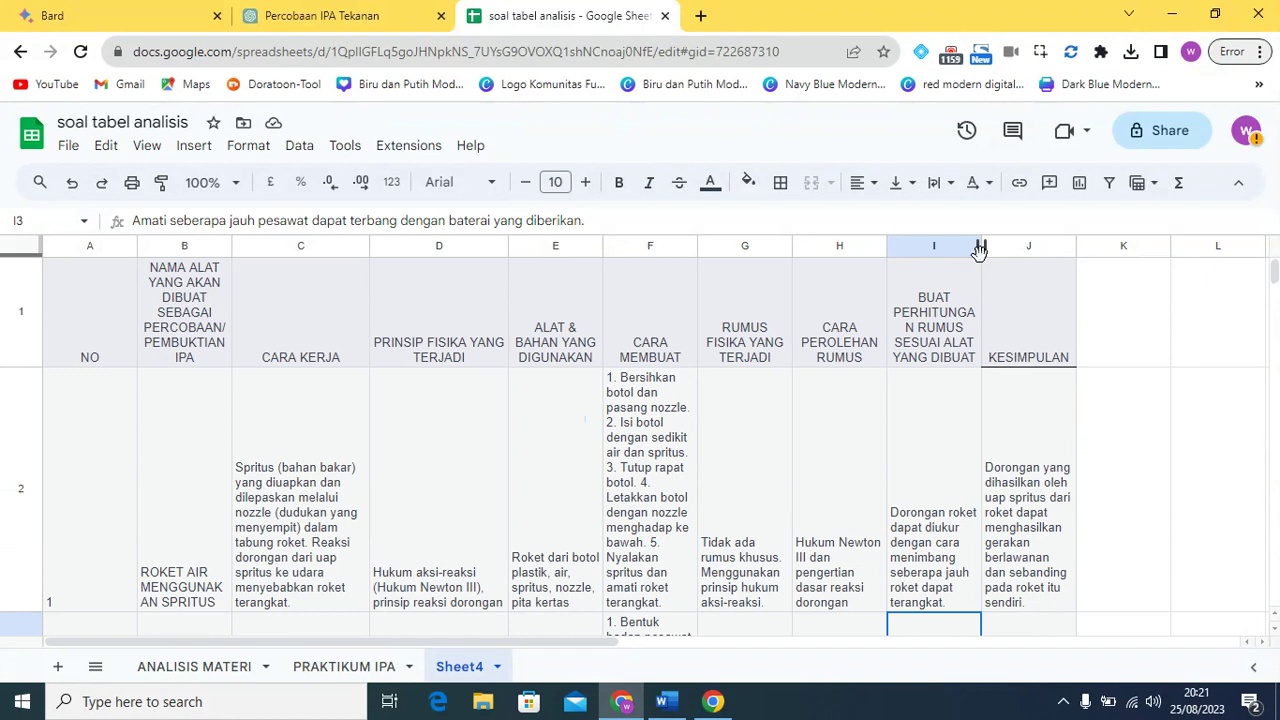
drag(980, 248, 1011, 248)
drag(1107, 248, 1183, 248)
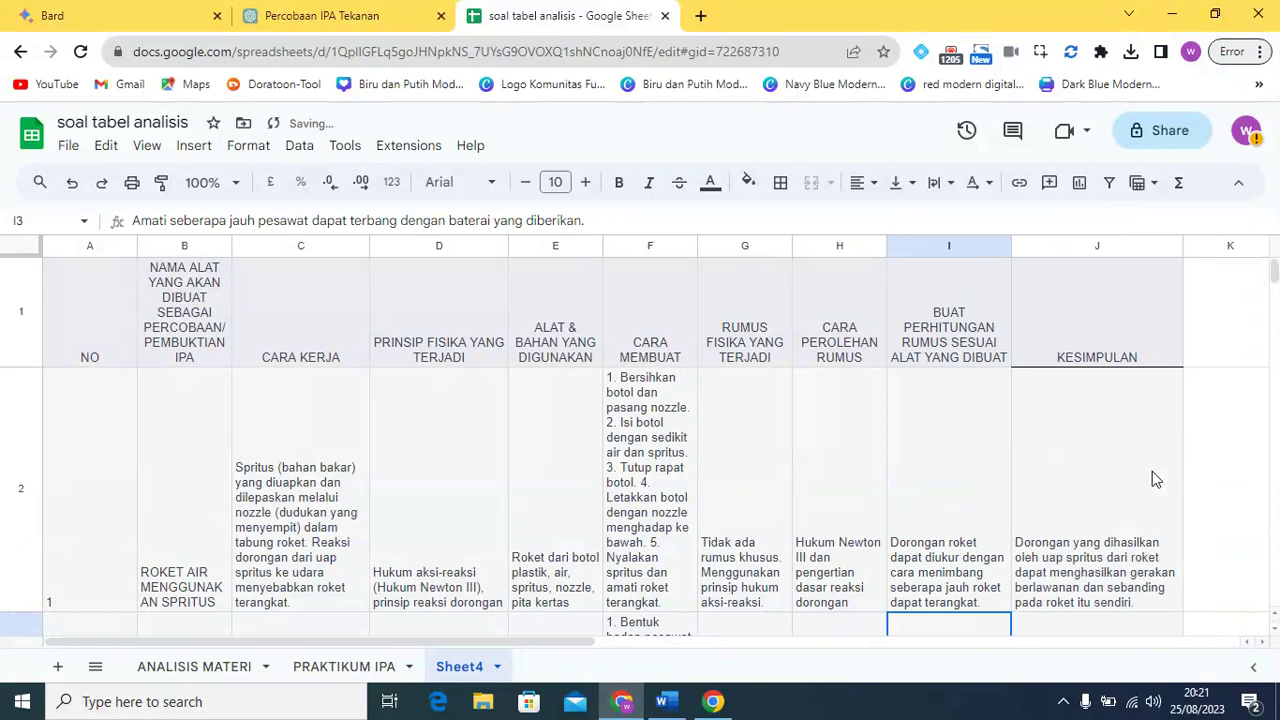
scroll(1152, 471, down, 1)
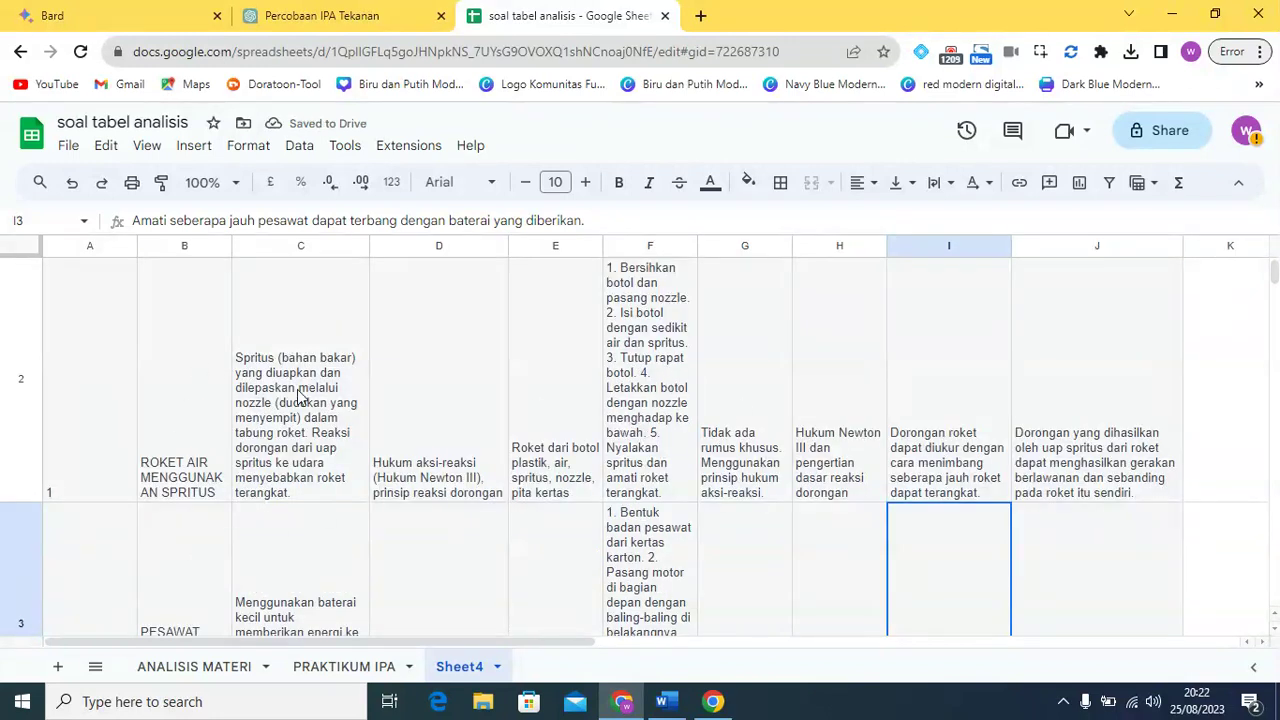
Review the Roket Air Menggunakan Spritus row cell by cell, from Prinsip Fisika yang Terjadi through Kesimpulan.
scroll(298, 440, up, 2)
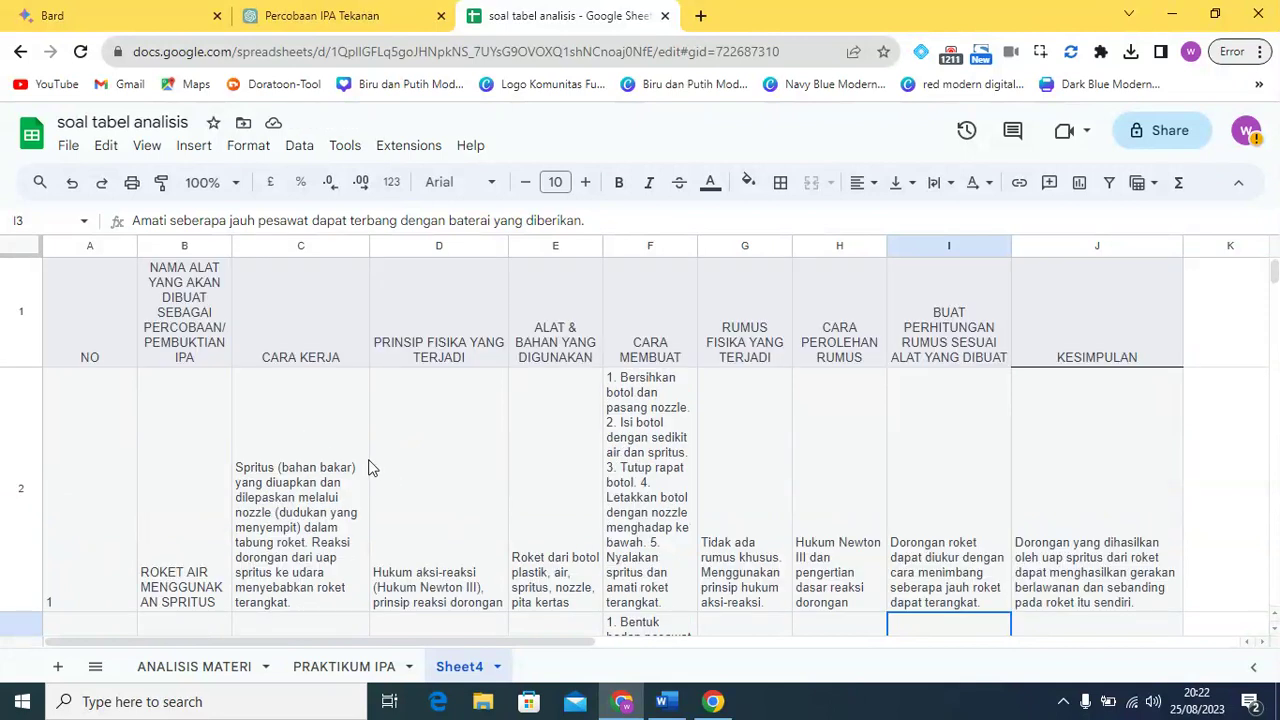
click(425, 533)
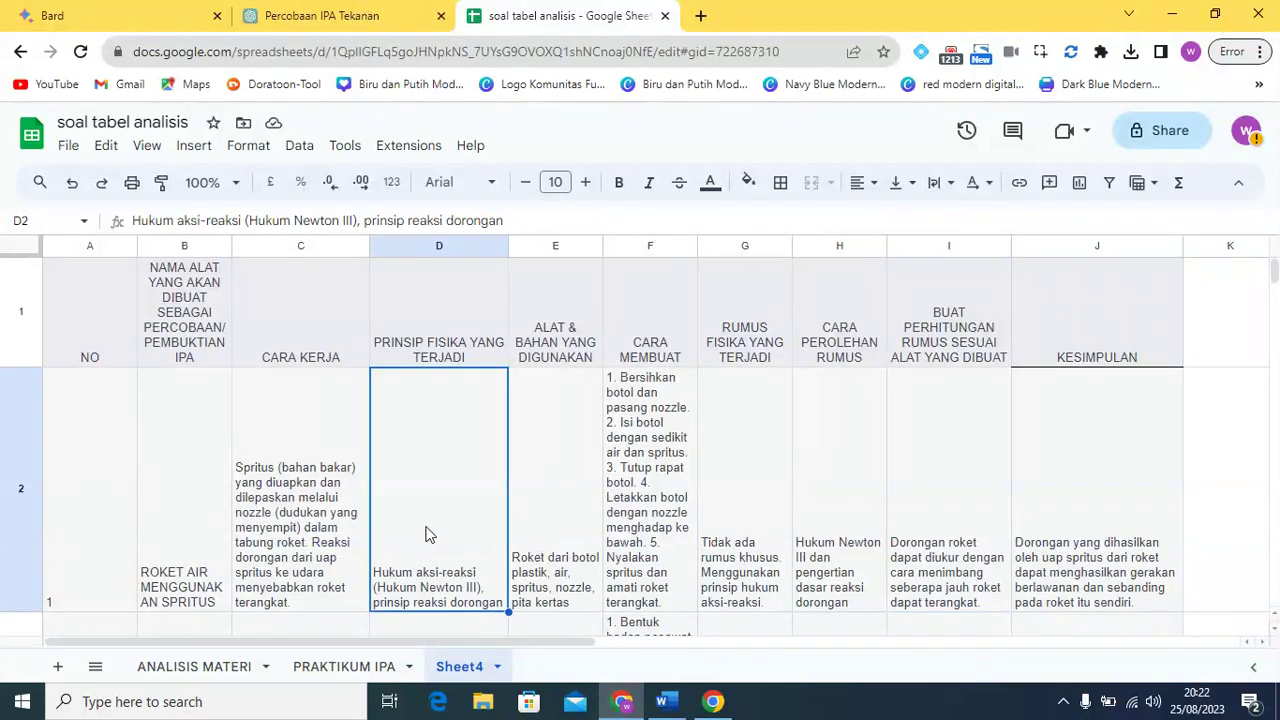
click(558, 566)
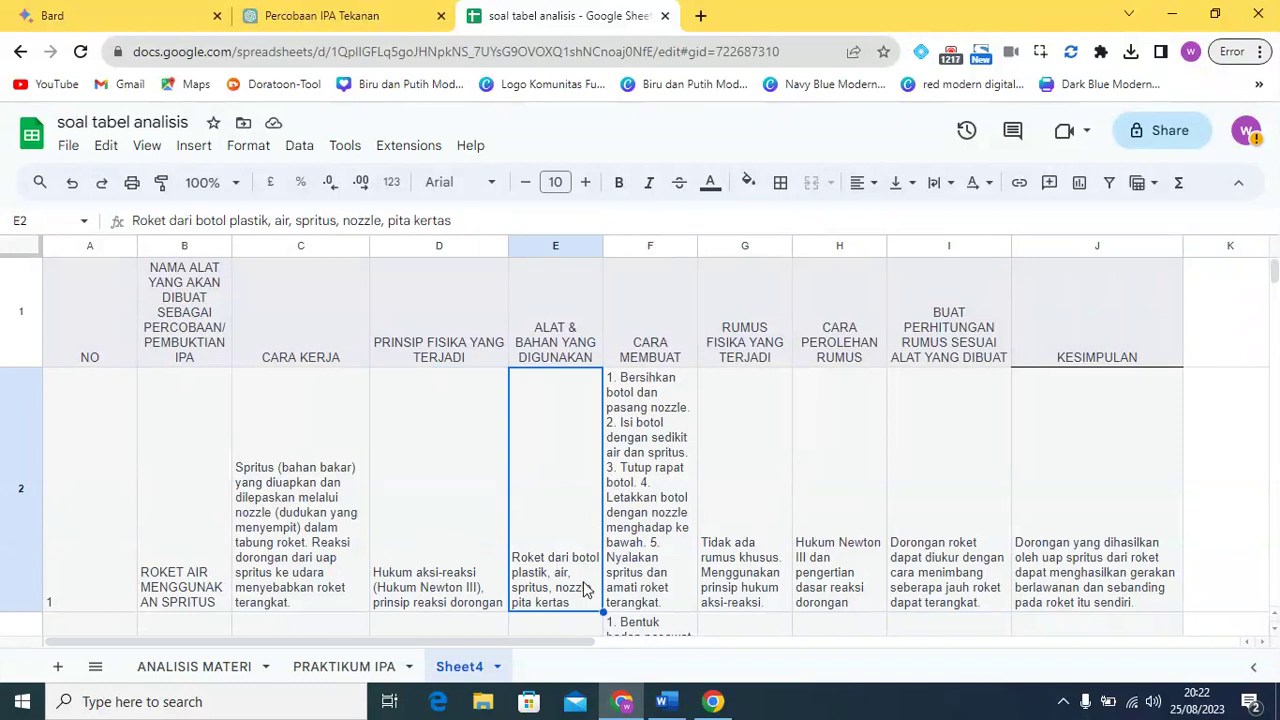
click(672, 430)
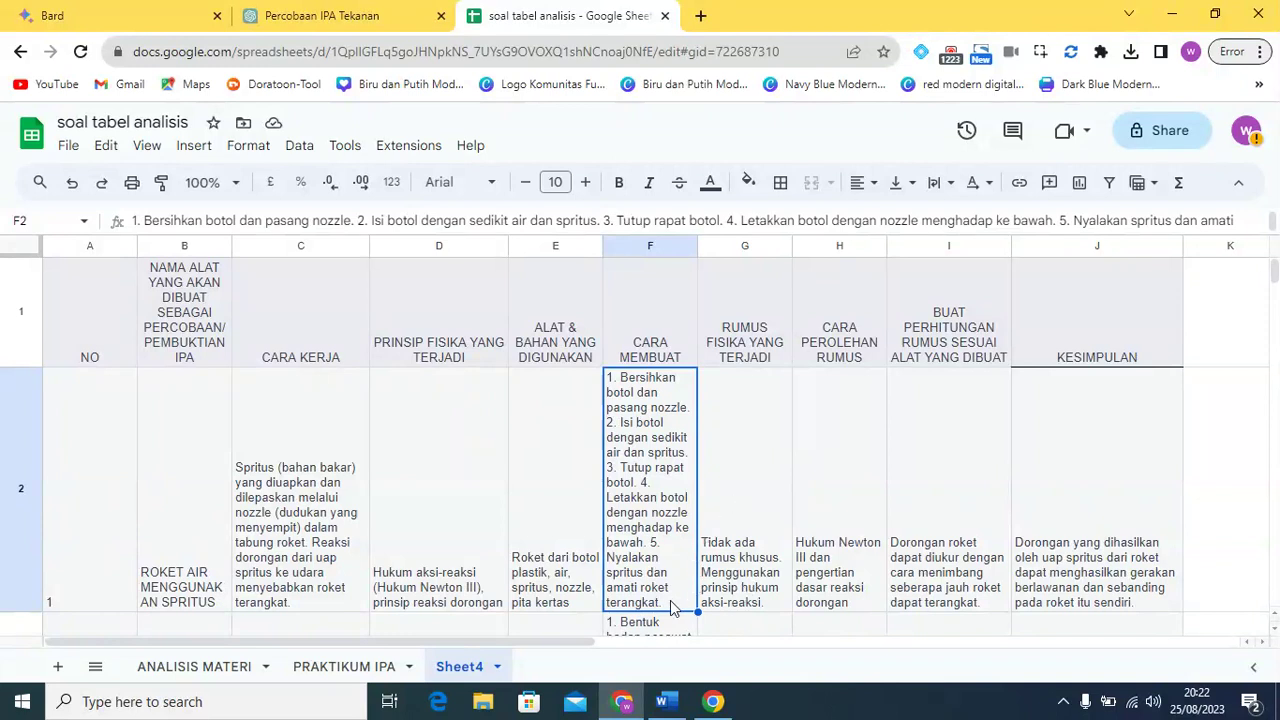
scroll(706, 551, down, 1)
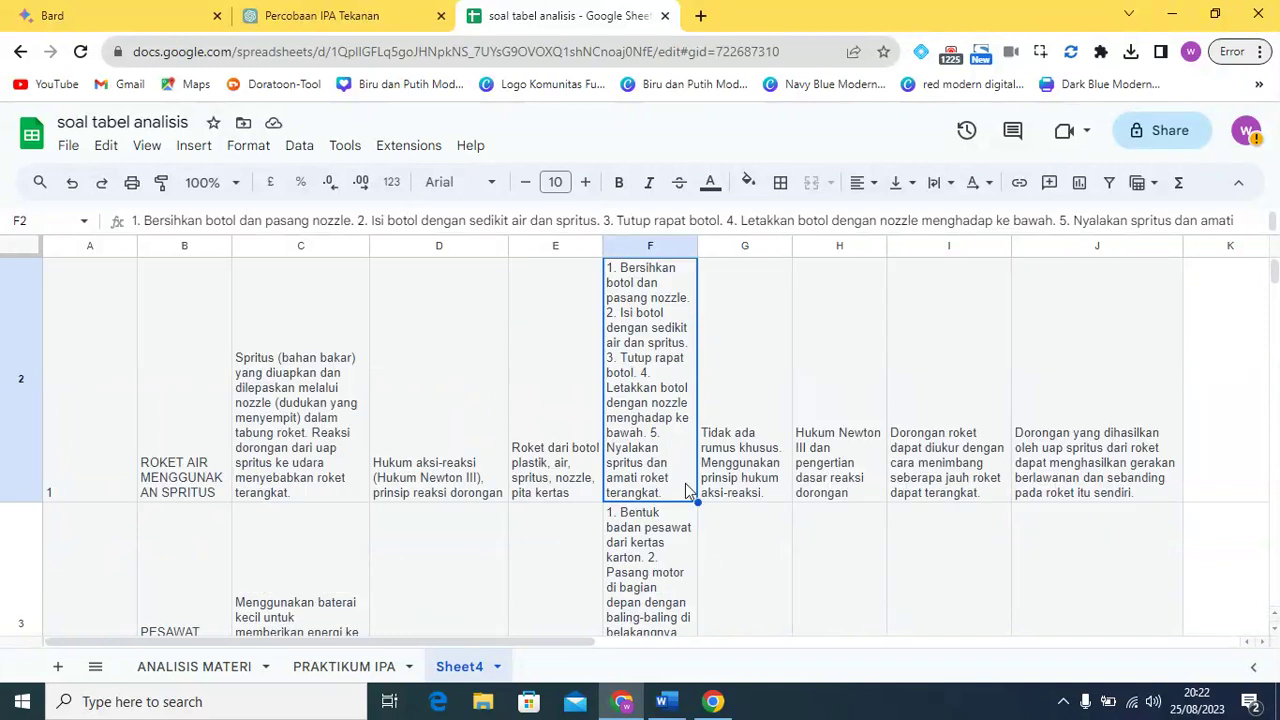
click(732, 437)
scroll(732, 437, up, 1)
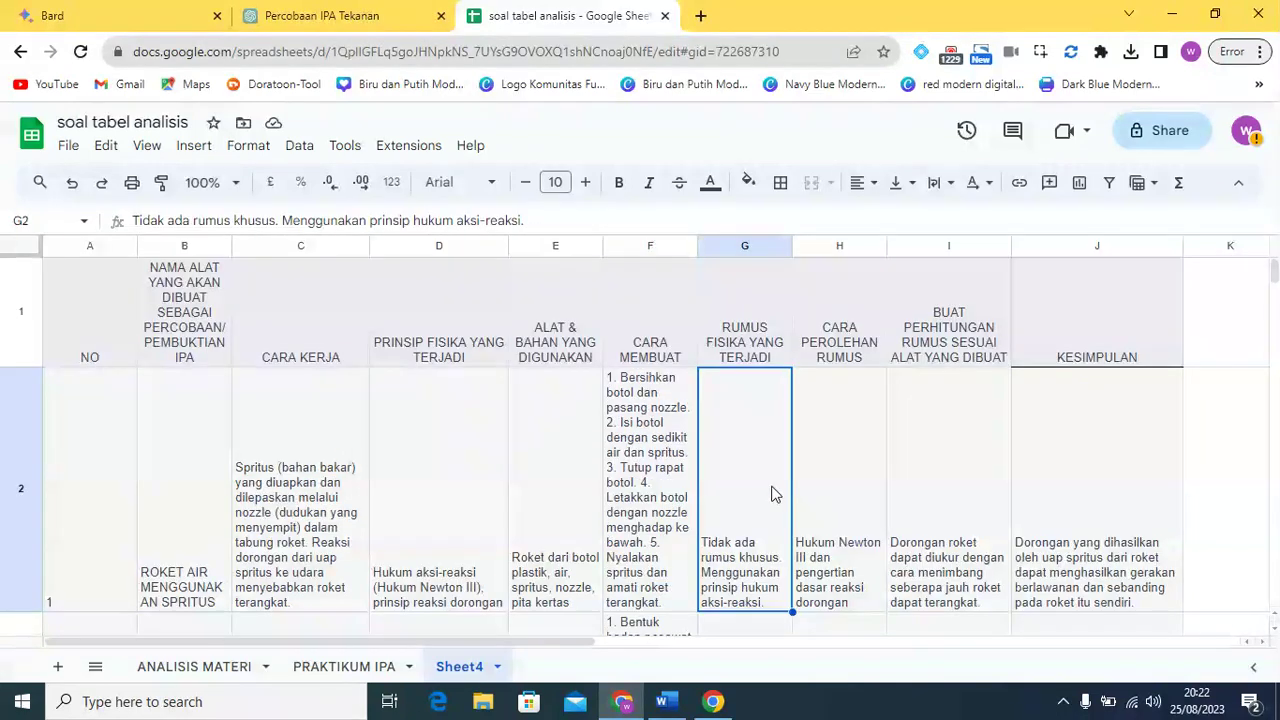
click(818, 541)
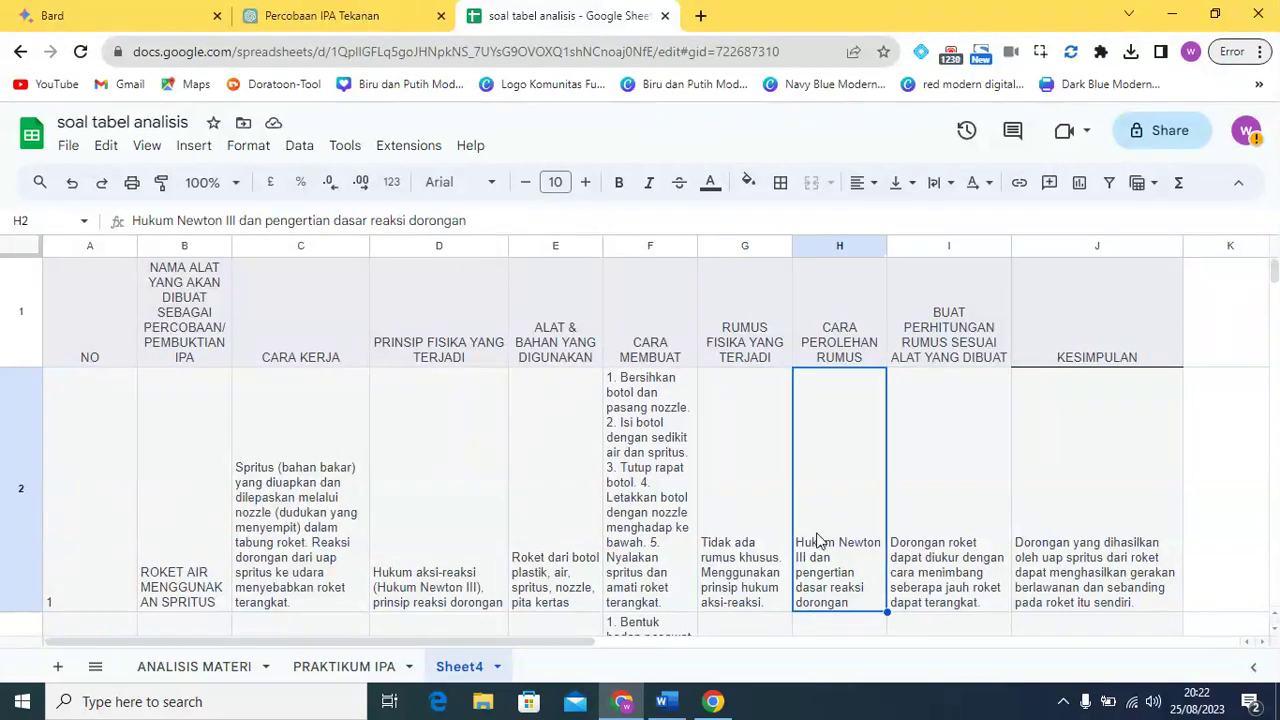
click(947, 562)
click(1022, 485)
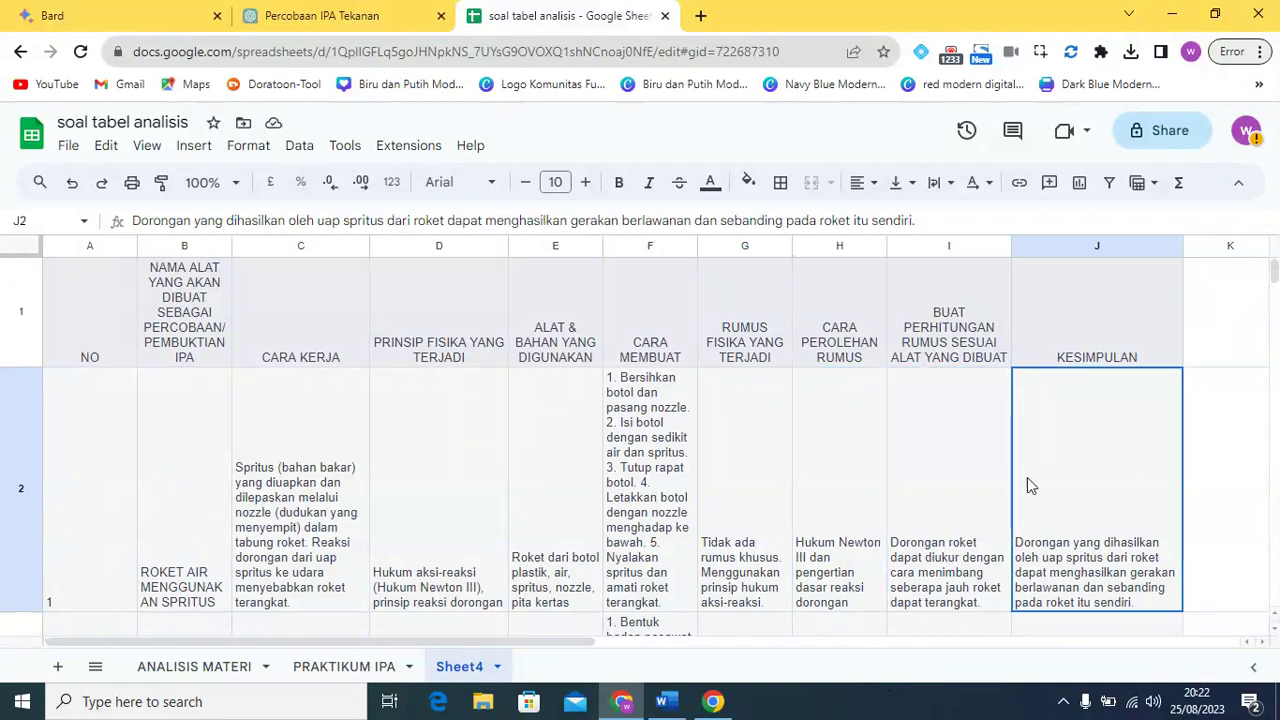
Review the paper airplane experiment's row, checking its Cara Membuat, Cara Perolehan Rumus, calculation, Kesimpulan and Cara Kerja cells.
scroll(975, 605, down, 4)
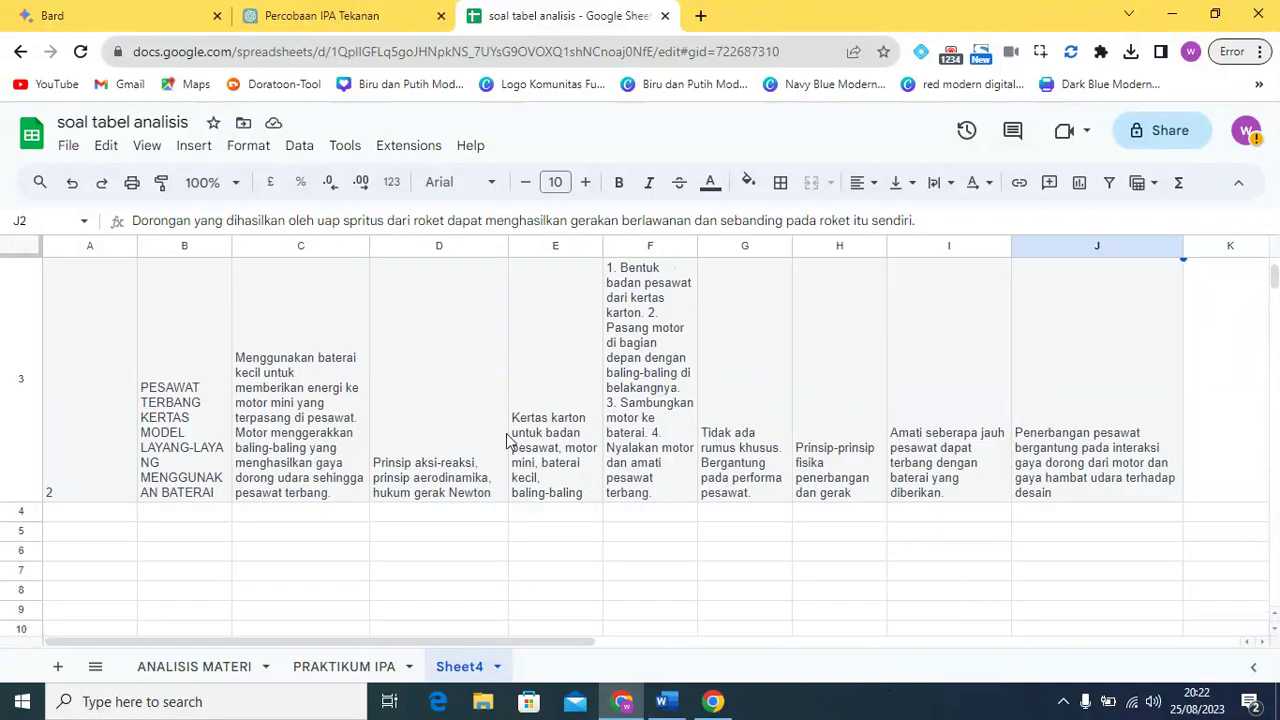
click(648, 470)
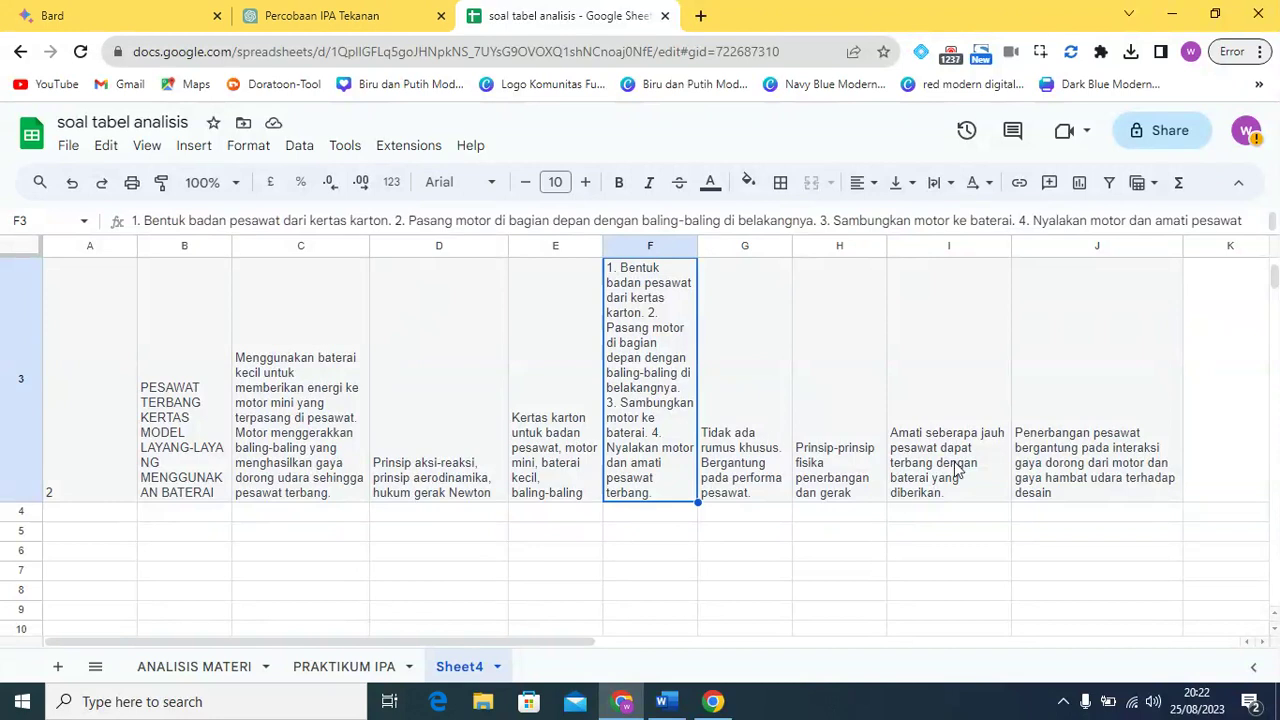
click(838, 486)
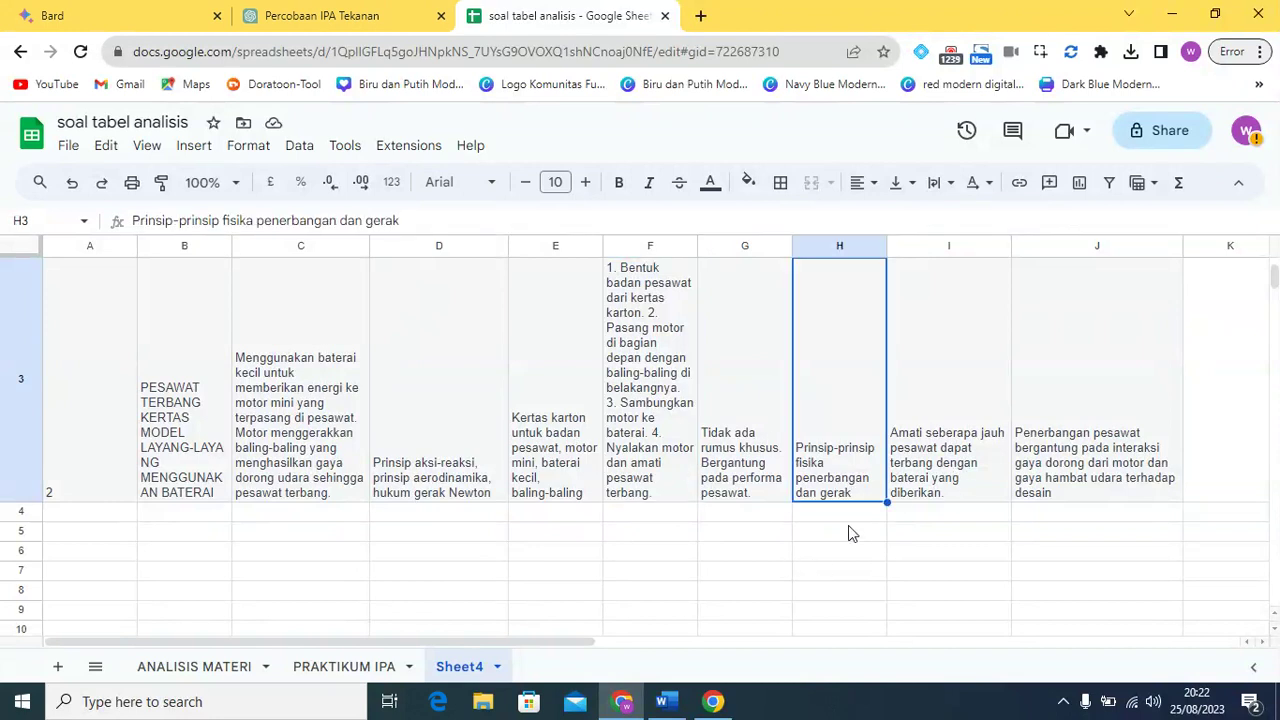
click(944, 470)
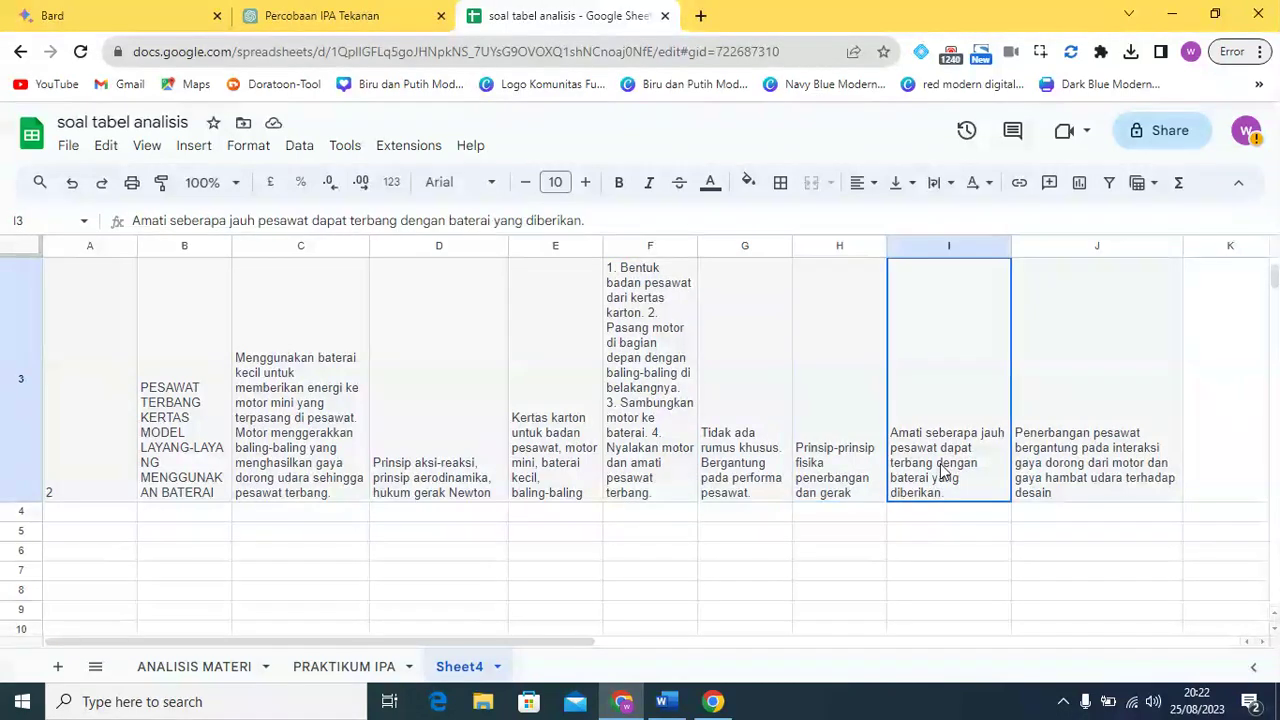
click(1063, 478)
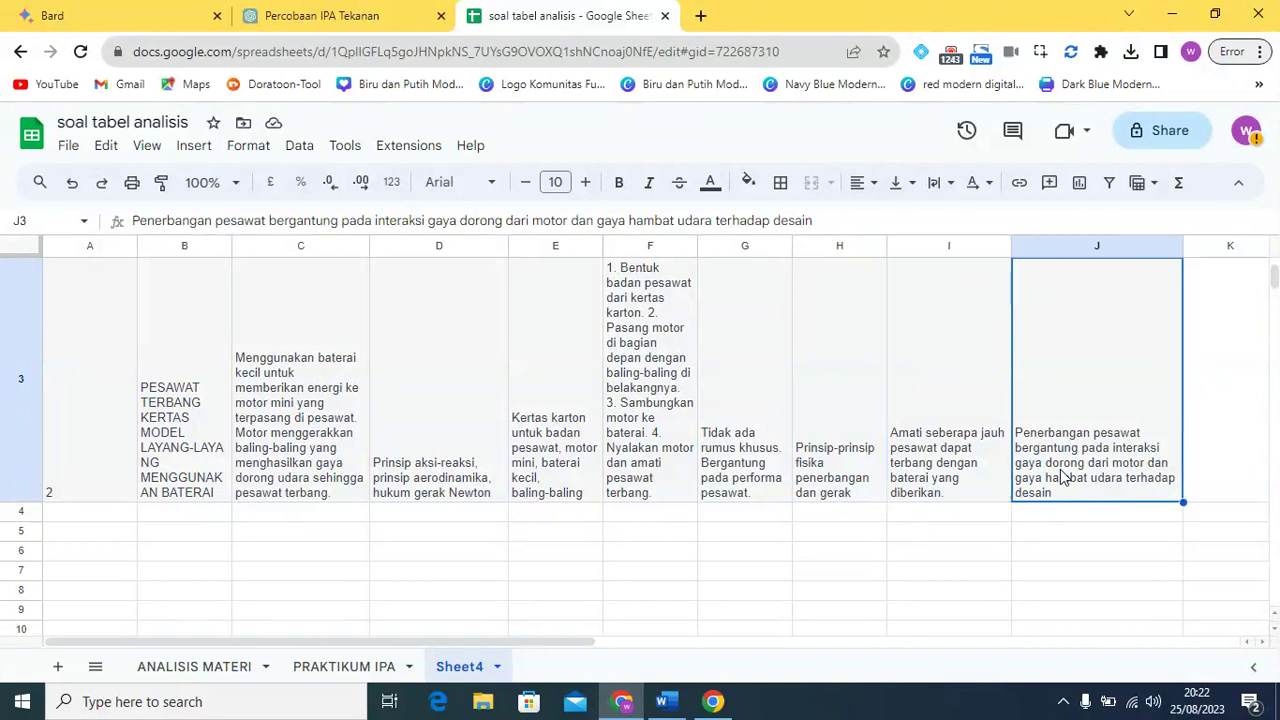
click(260, 422)
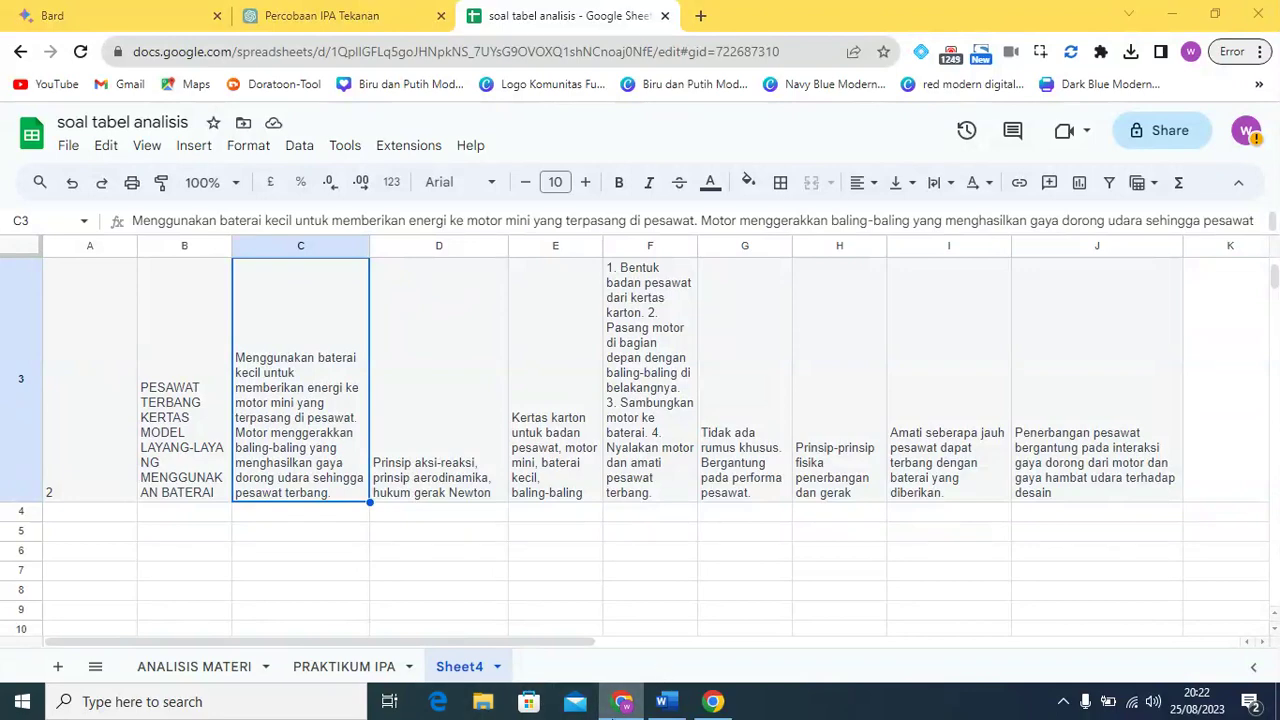
Glance at the original prompt in Word, switch to the ChatGPT conversation in Chrome and look through the generated experiment table.
click(661, 701)
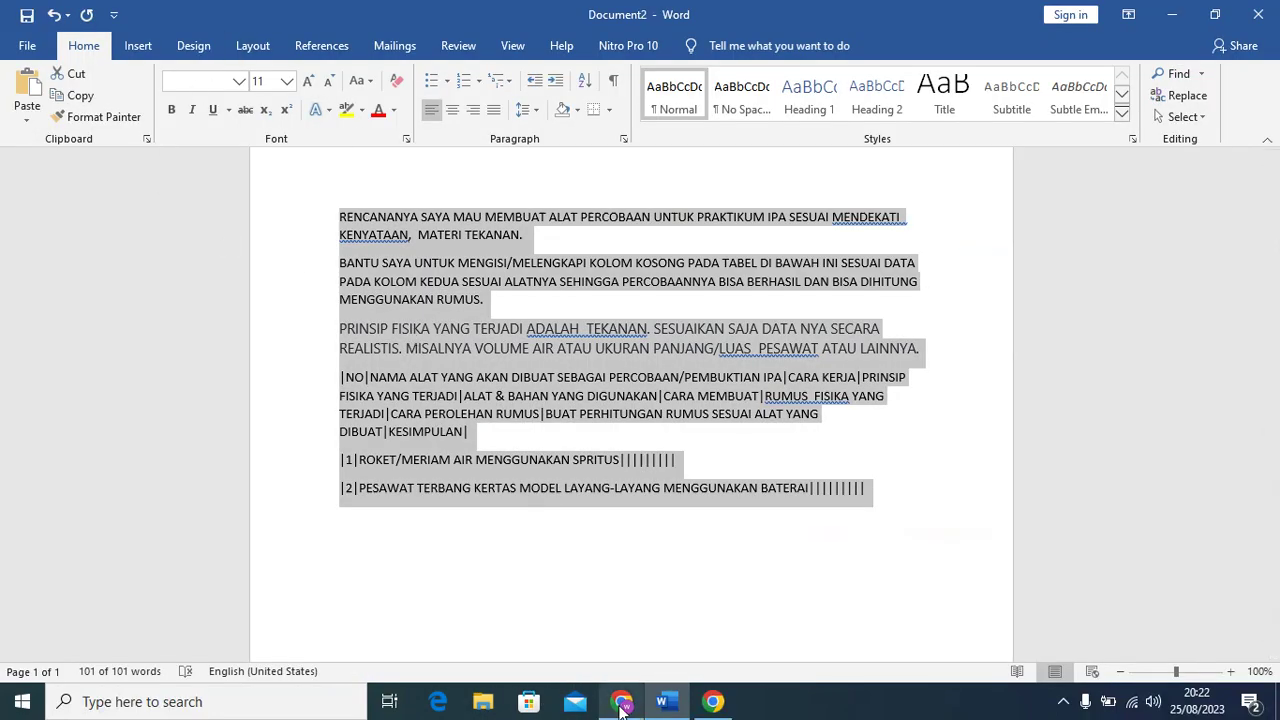
click(621, 701)
click(318, 15)
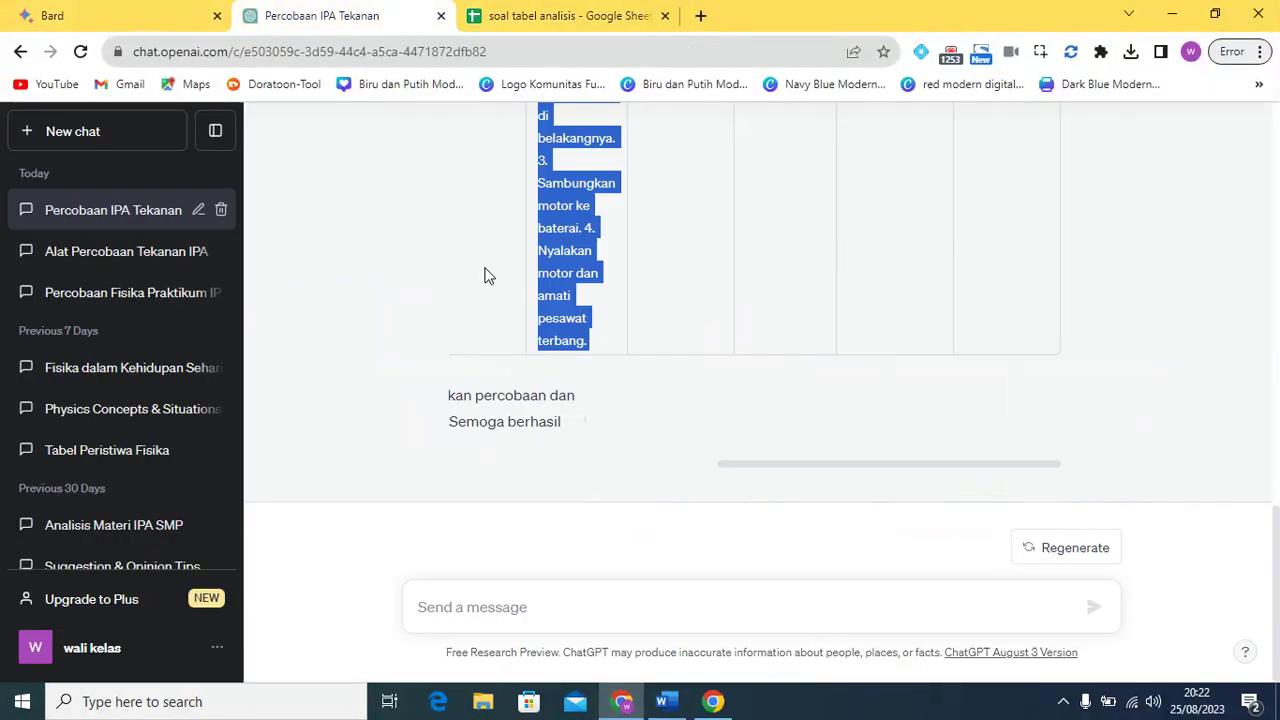
click(576, 521)
scroll(530, 340, up, 10)
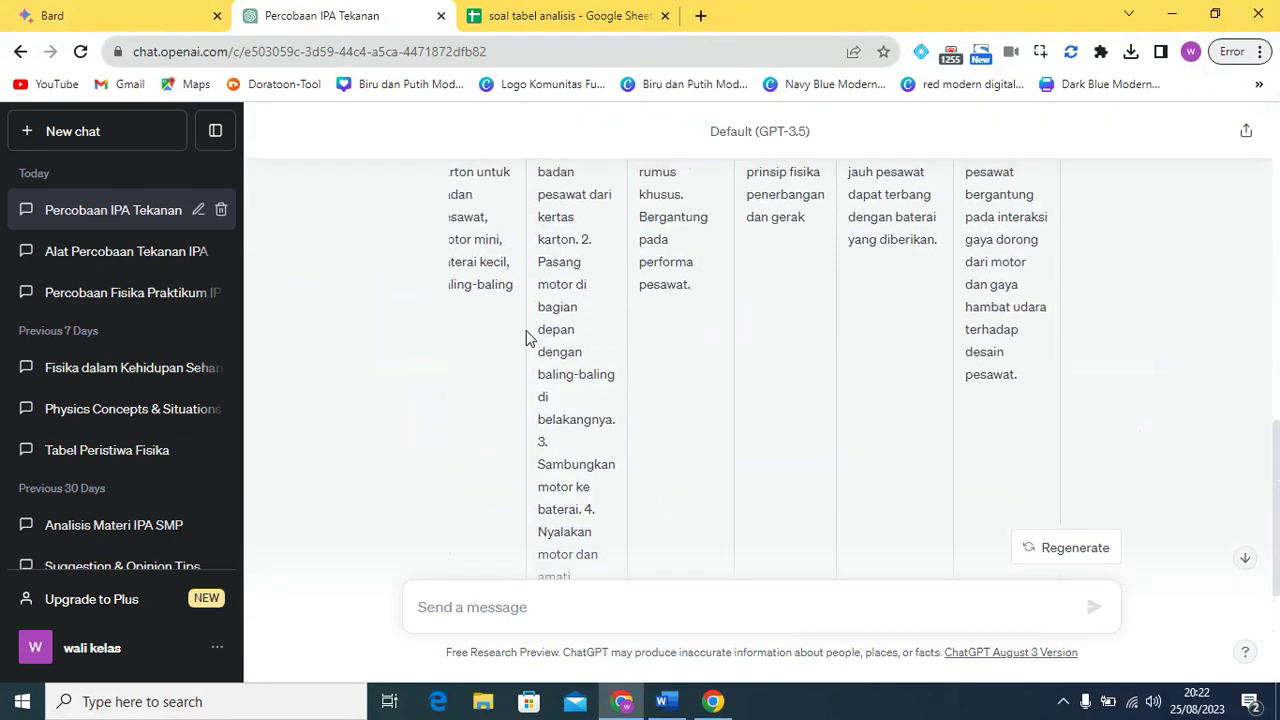
scroll(526, 330, down, 4)
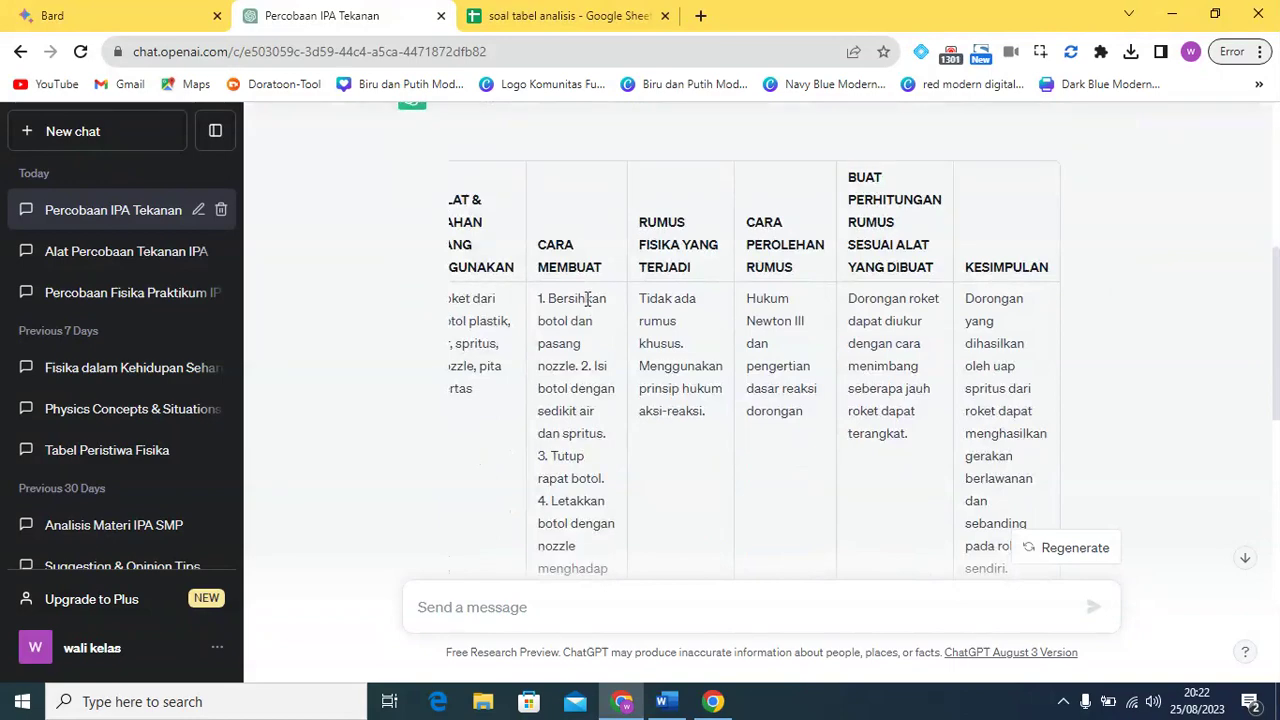
scroll(761, 338, down, 6)
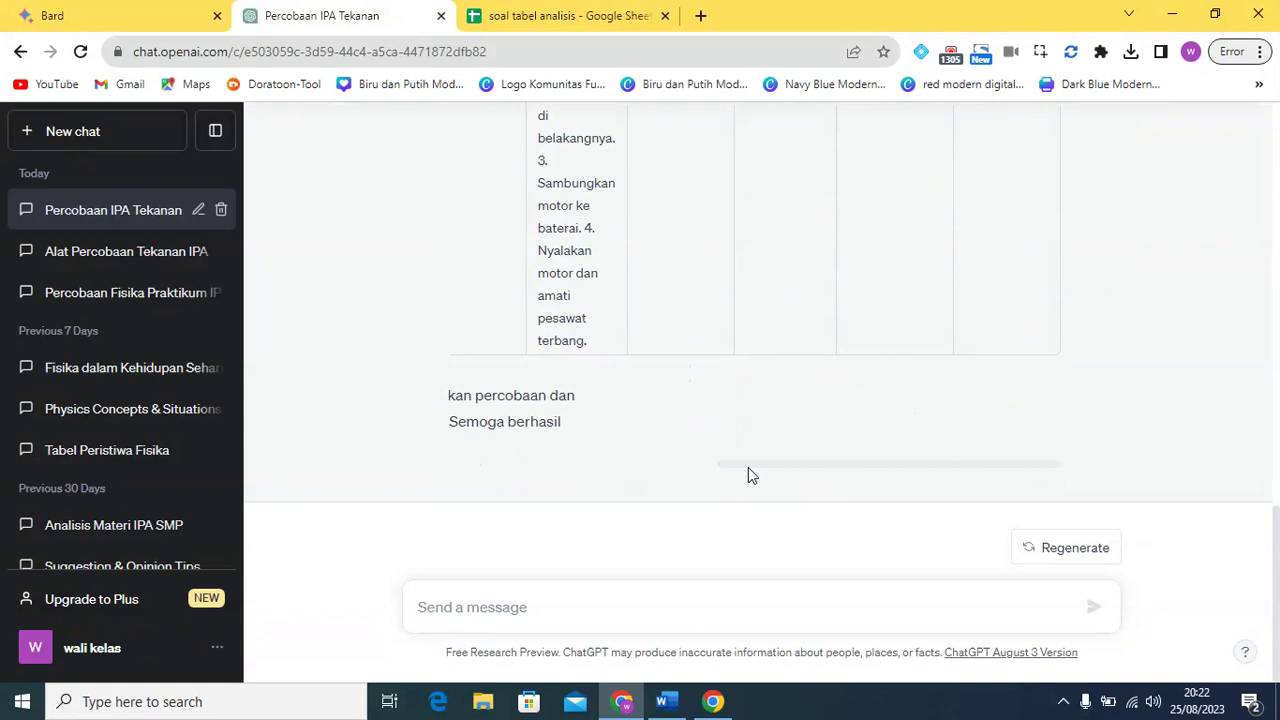
drag(748, 467, 377, 494)
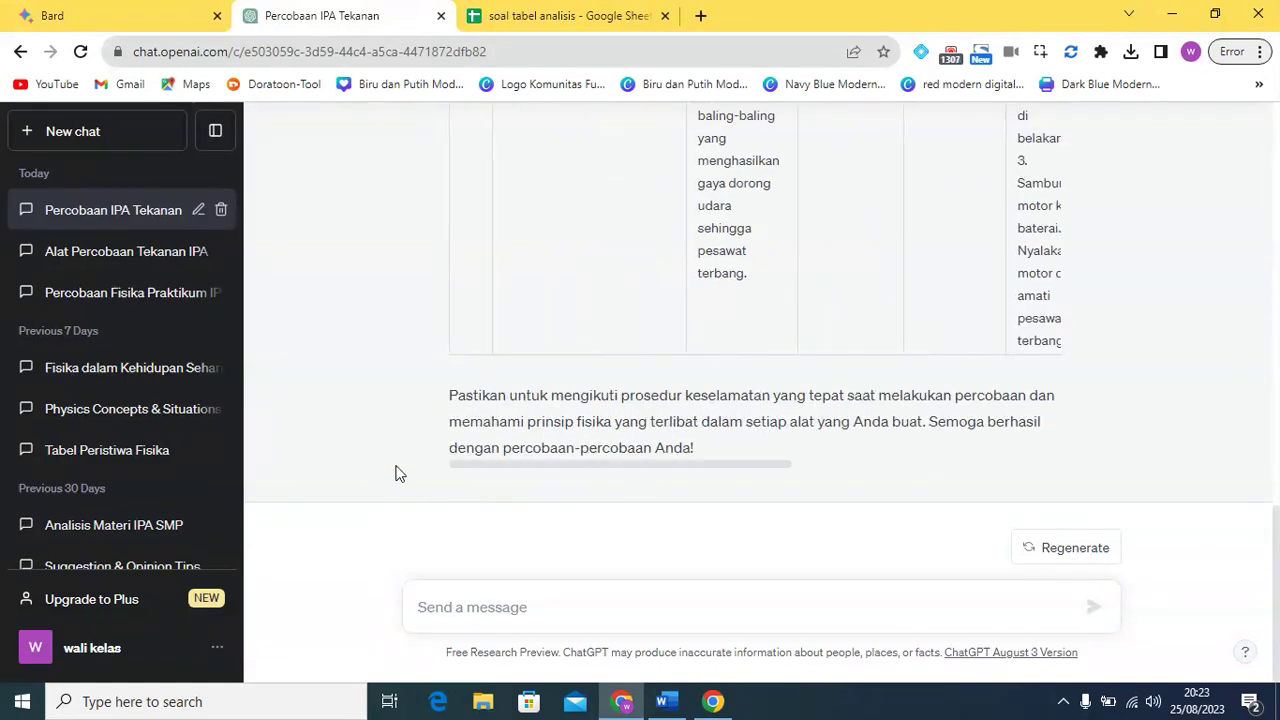
Send ChatGPT the prompt "BUATKAN SOALNYA SEBANYAK LIMA BUAH PILIHAN GANDA DISERTAI KUNCI JAWABAN DAN PENJELASAN/ANALISISNYA".
click(462, 607)
text(BUATKAN SOALNYA SEBANYAK LIMA BUAH PU)
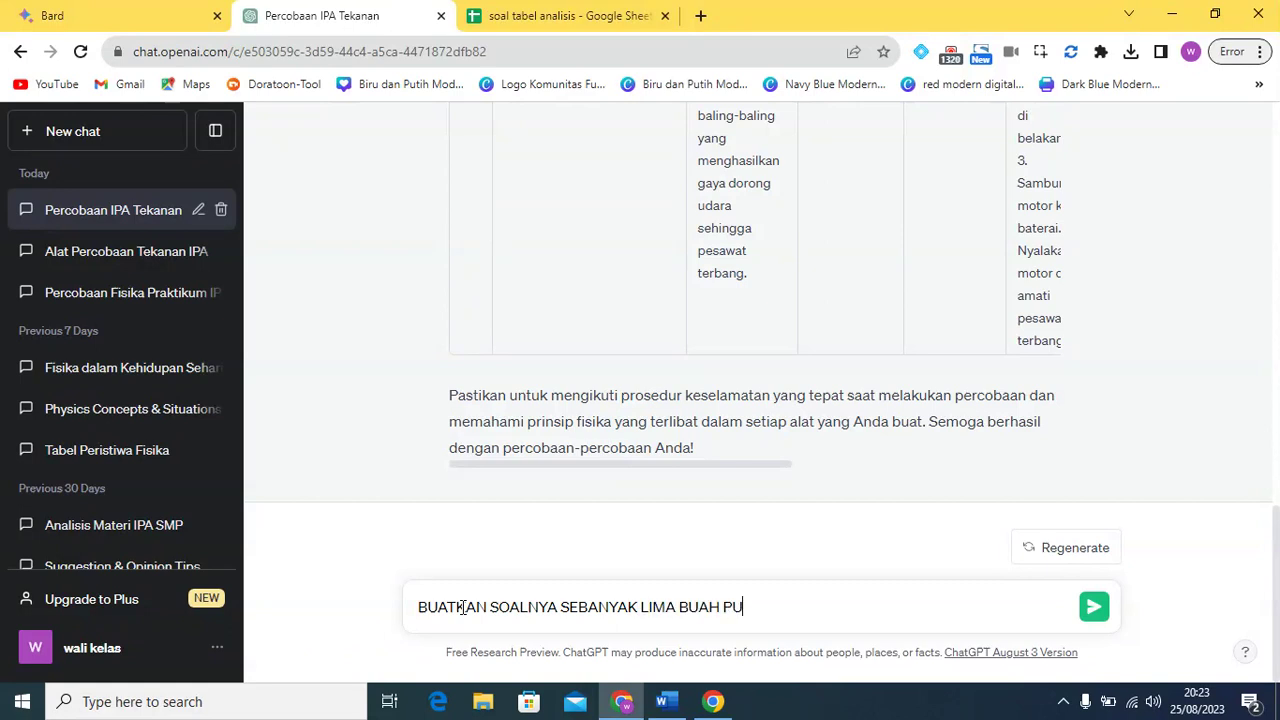
key(BackSpace)
text(ILIHAN GANDA DIS)
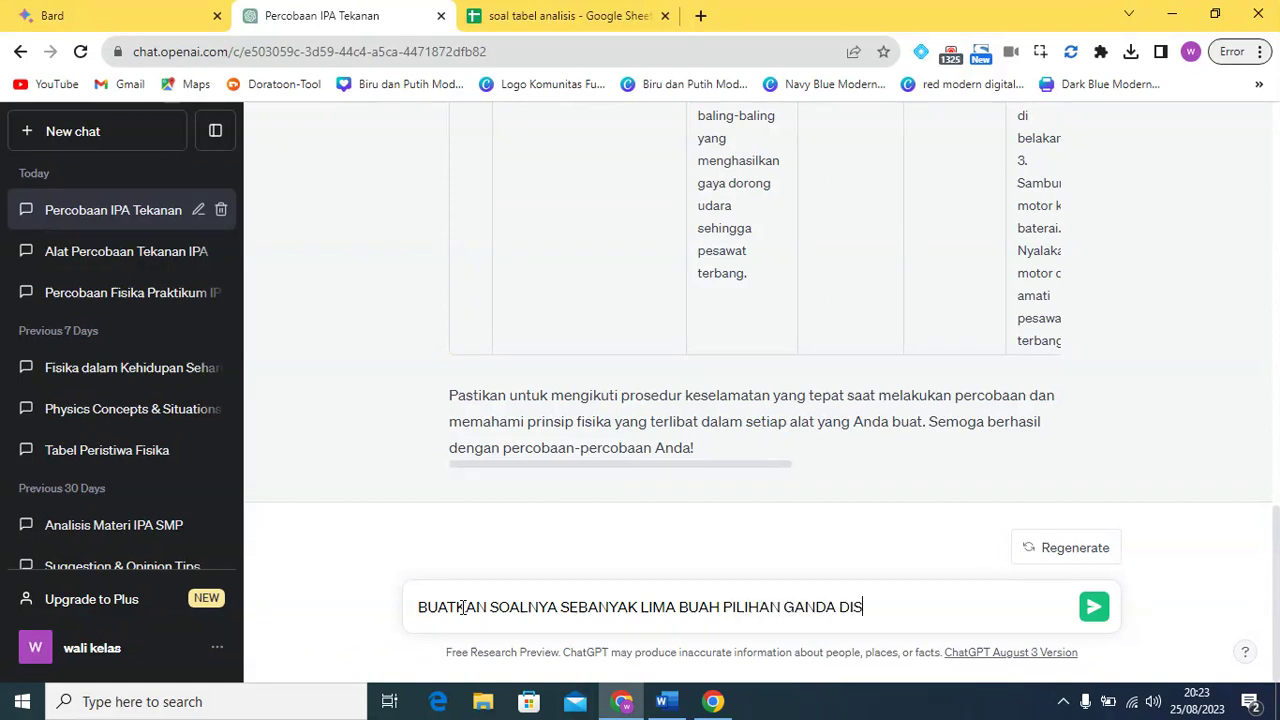
text(ERTAI KUNCI J)
text(AW)
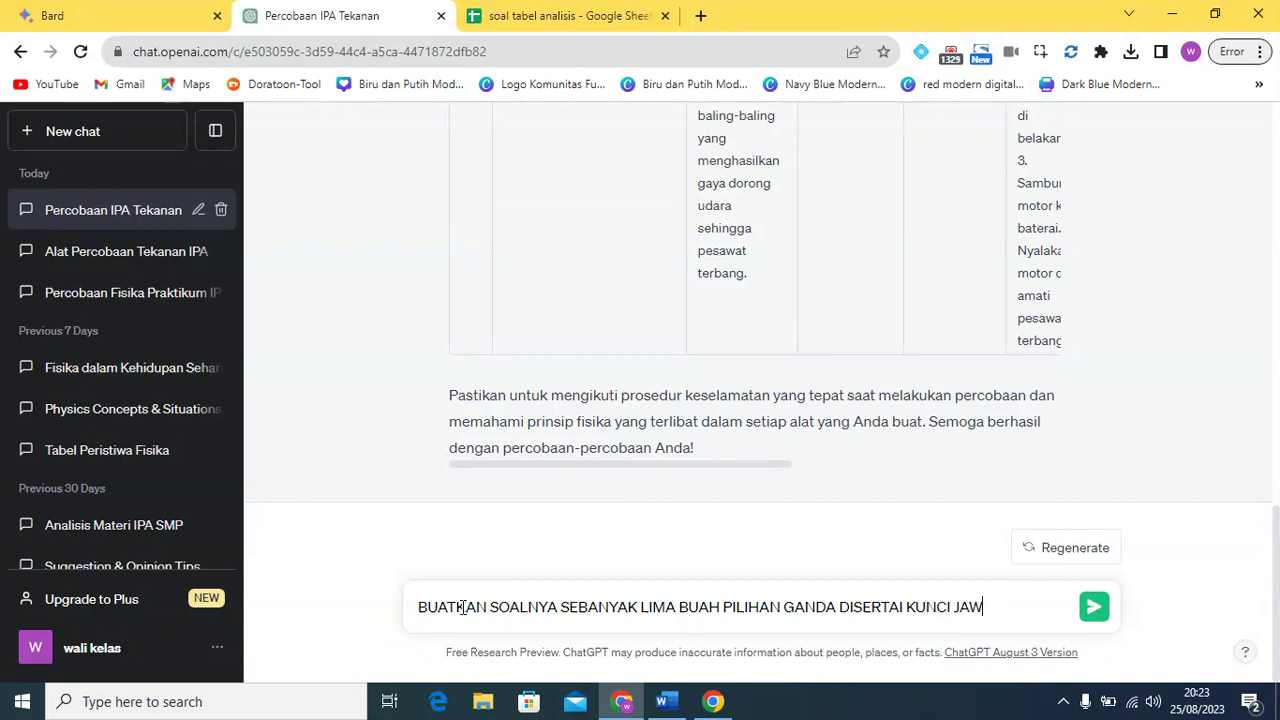
text(ABAN DAN PEN)
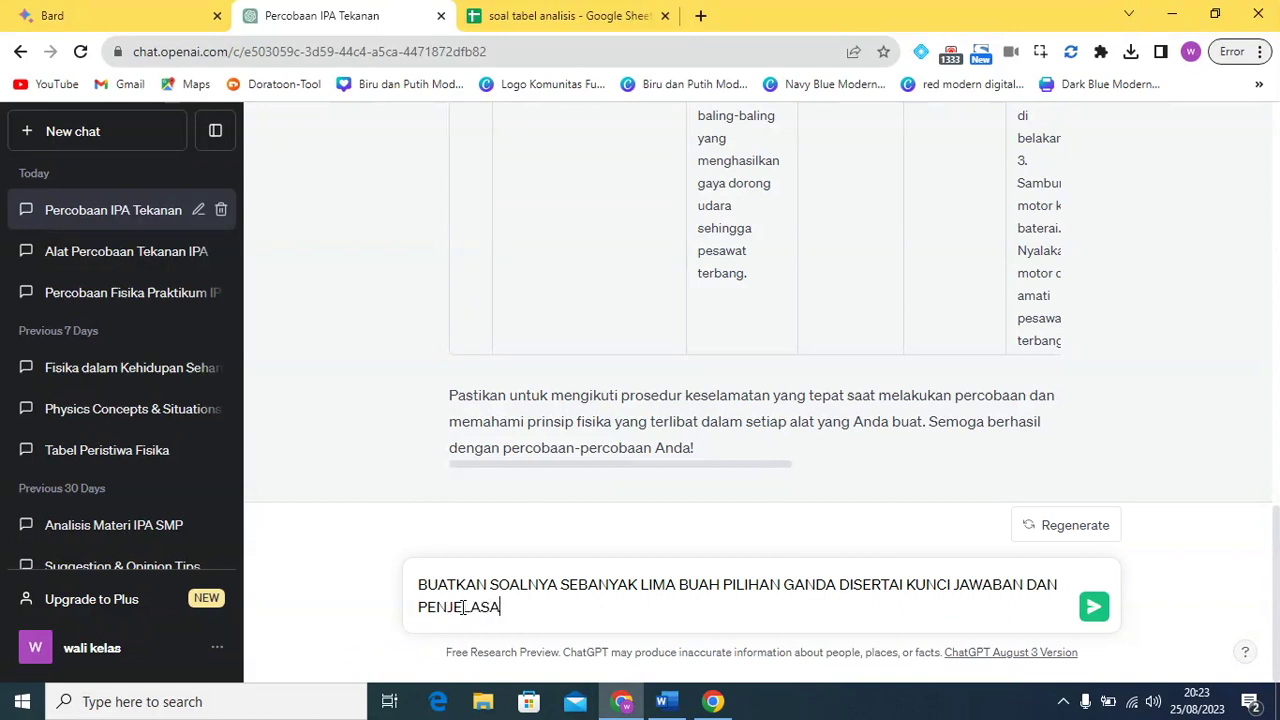
text(JELASAN/ANALISISNYA)
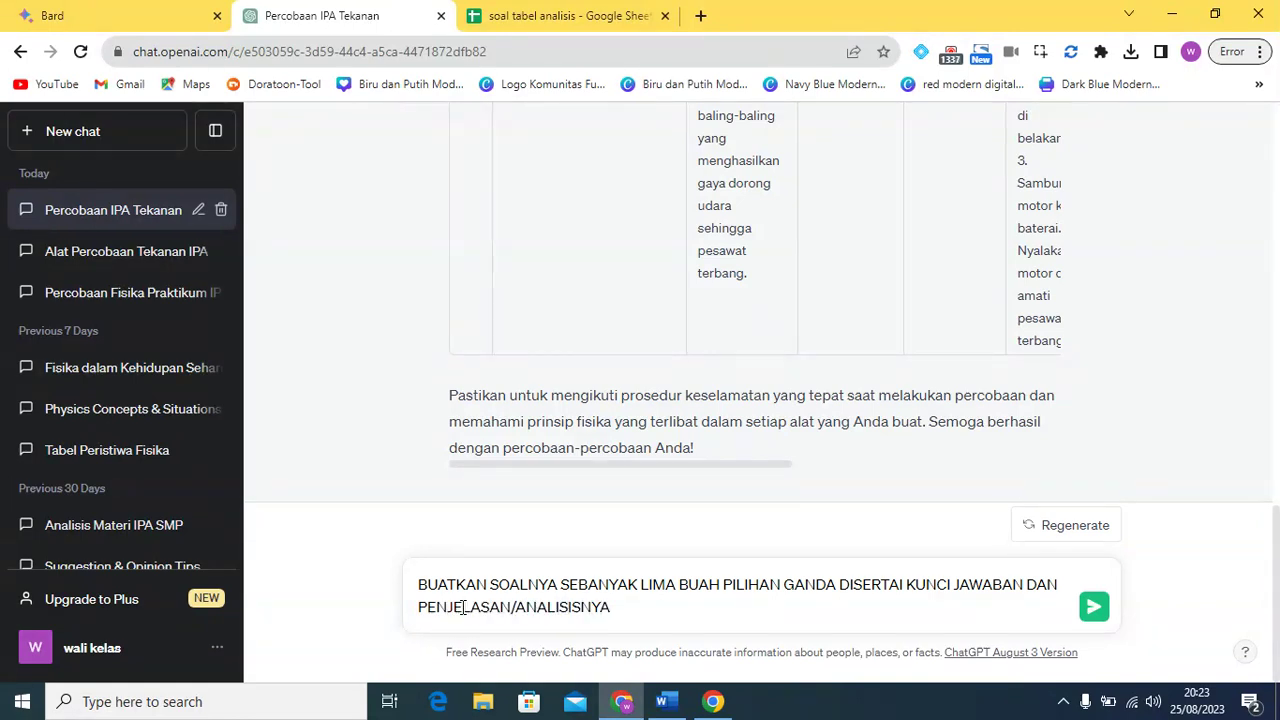
key(Return)
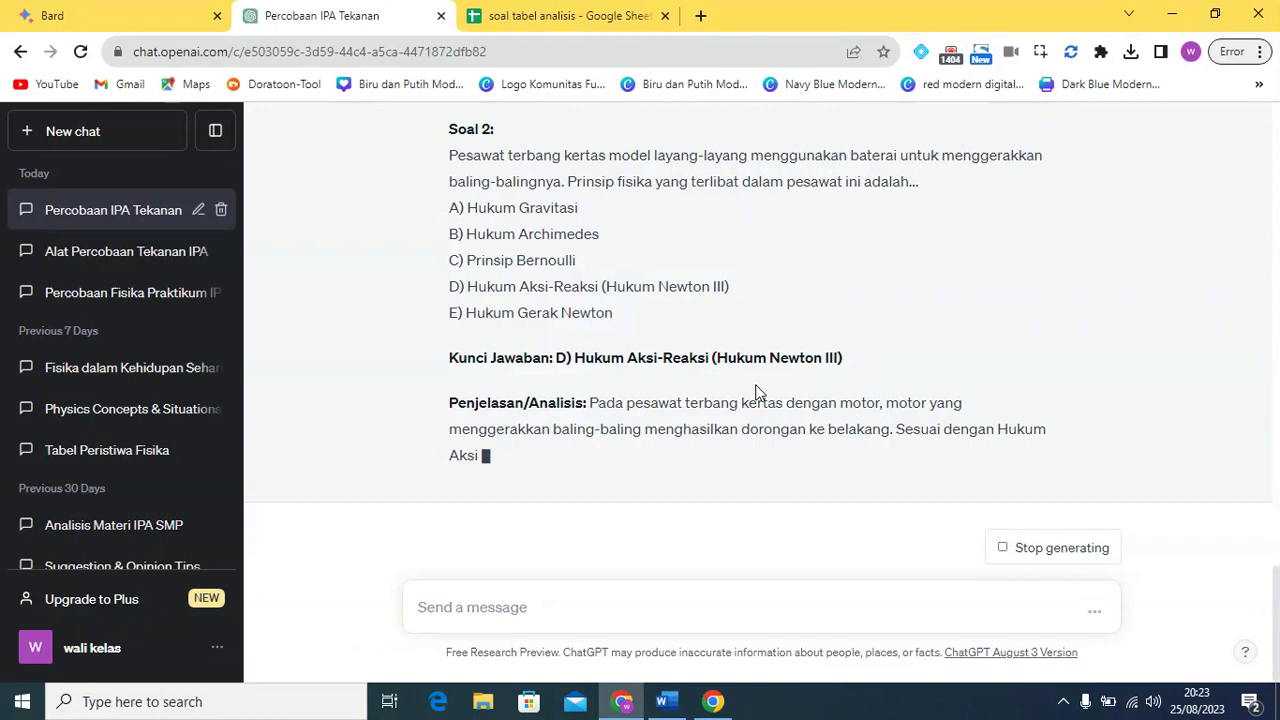
Read through the generated multiple-choice questions, checking each one's options, answer key and explanation.
scroll(756, 392, up, 8)
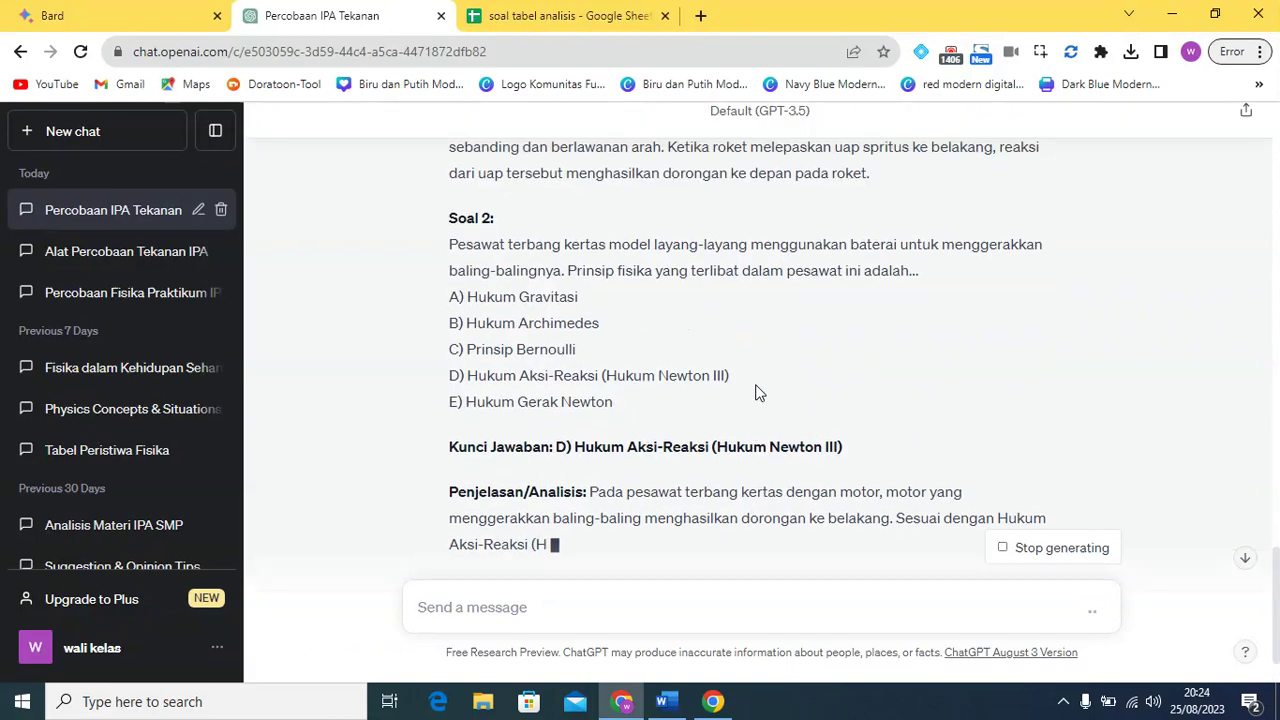
scroll(756, 392, up, 1)
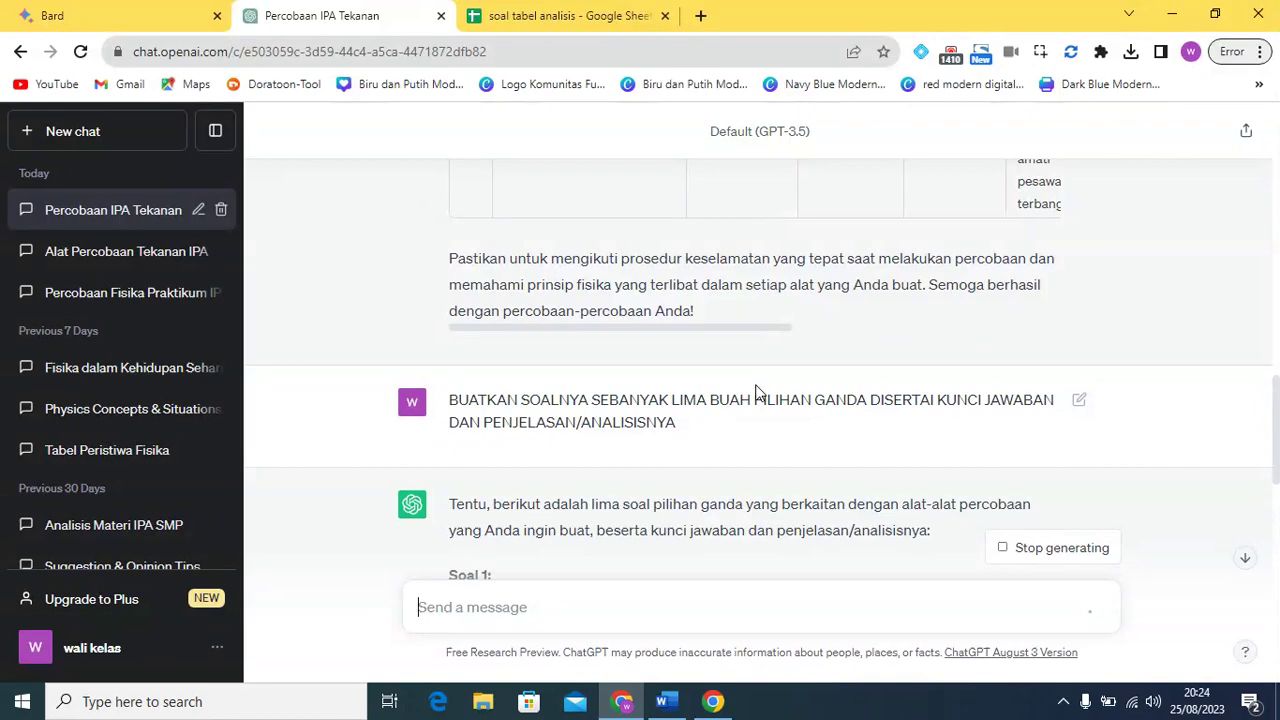
scroll(756, 392, down, 9)
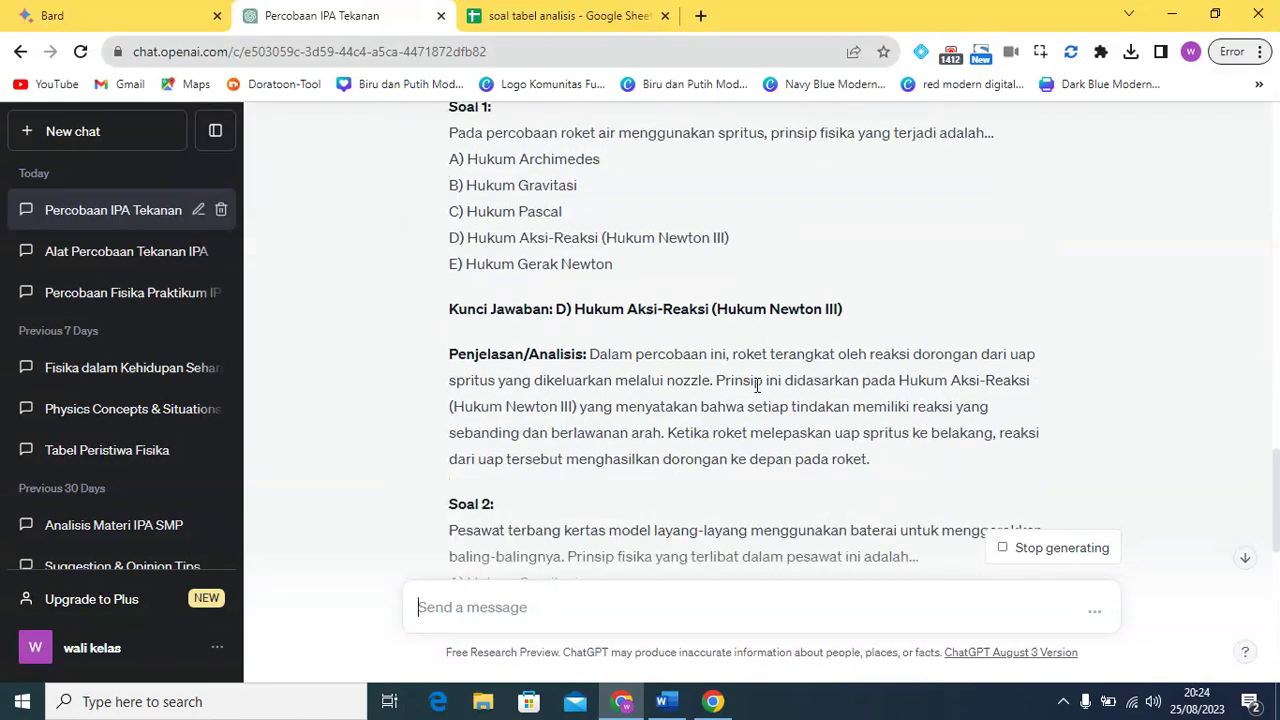
scroll(756, 392, down, 3)
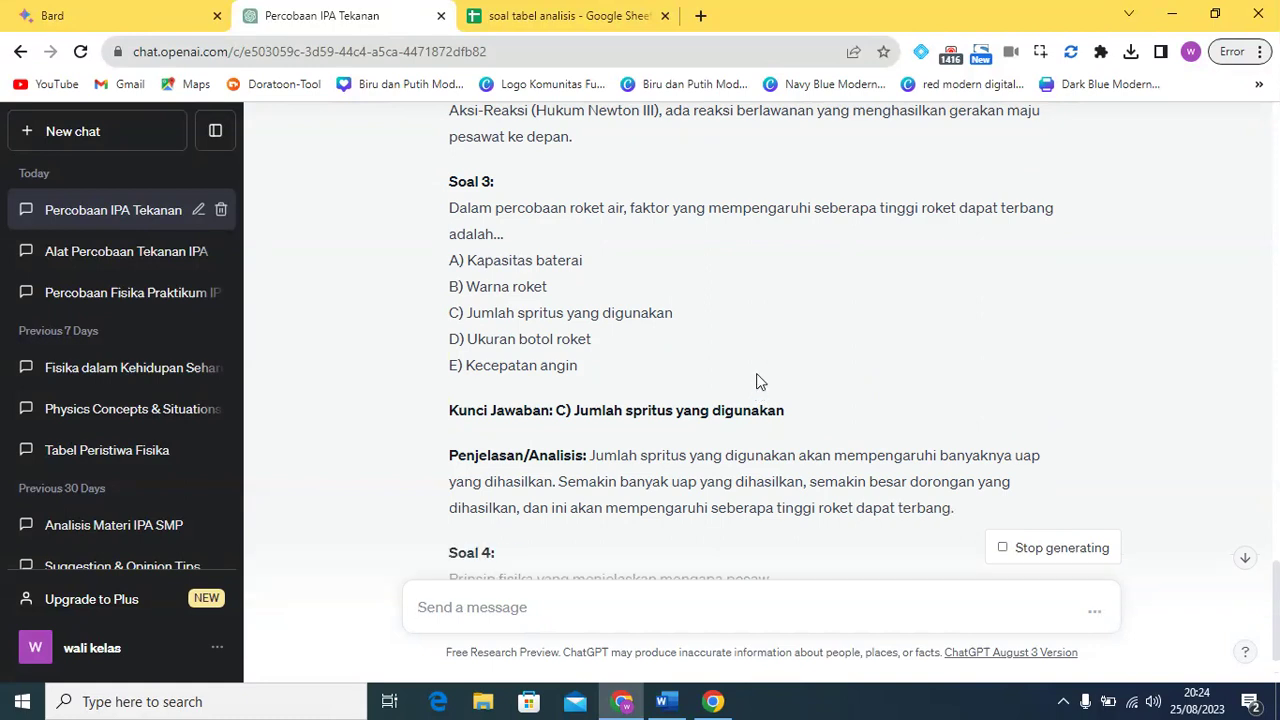
scroll(757, 385, down, 2)
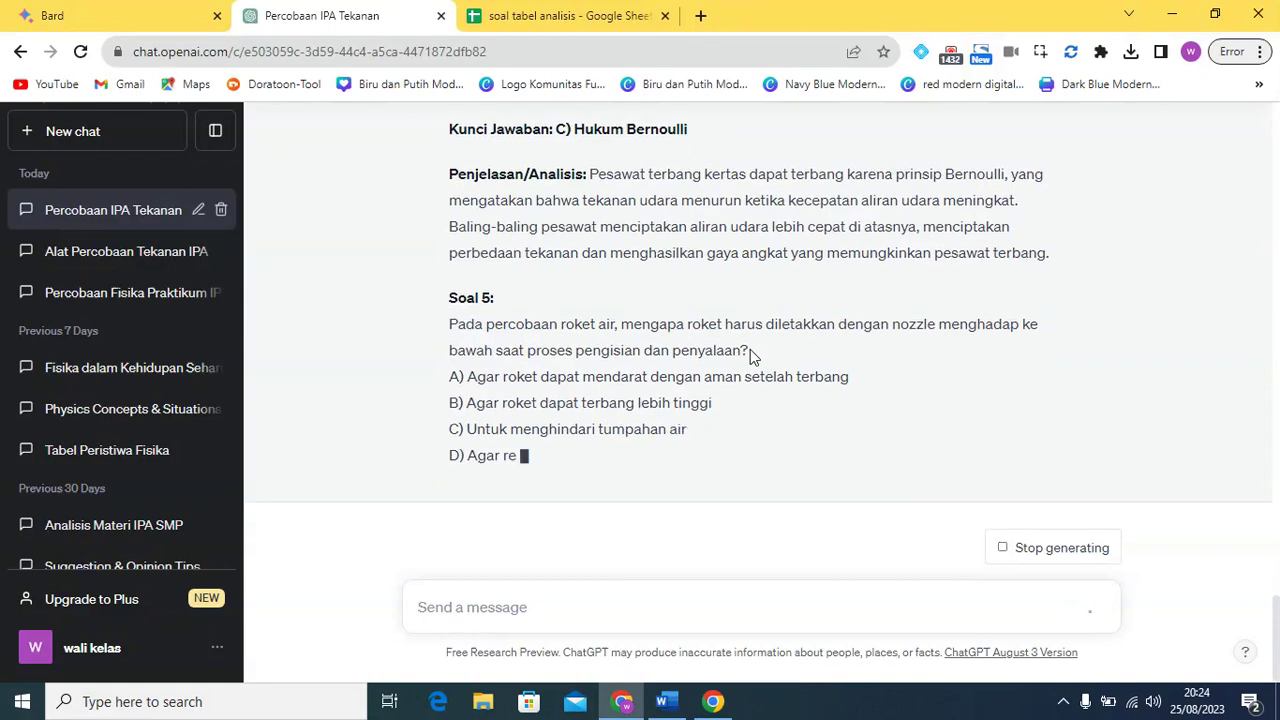
scroll(636, 347, up, 1)
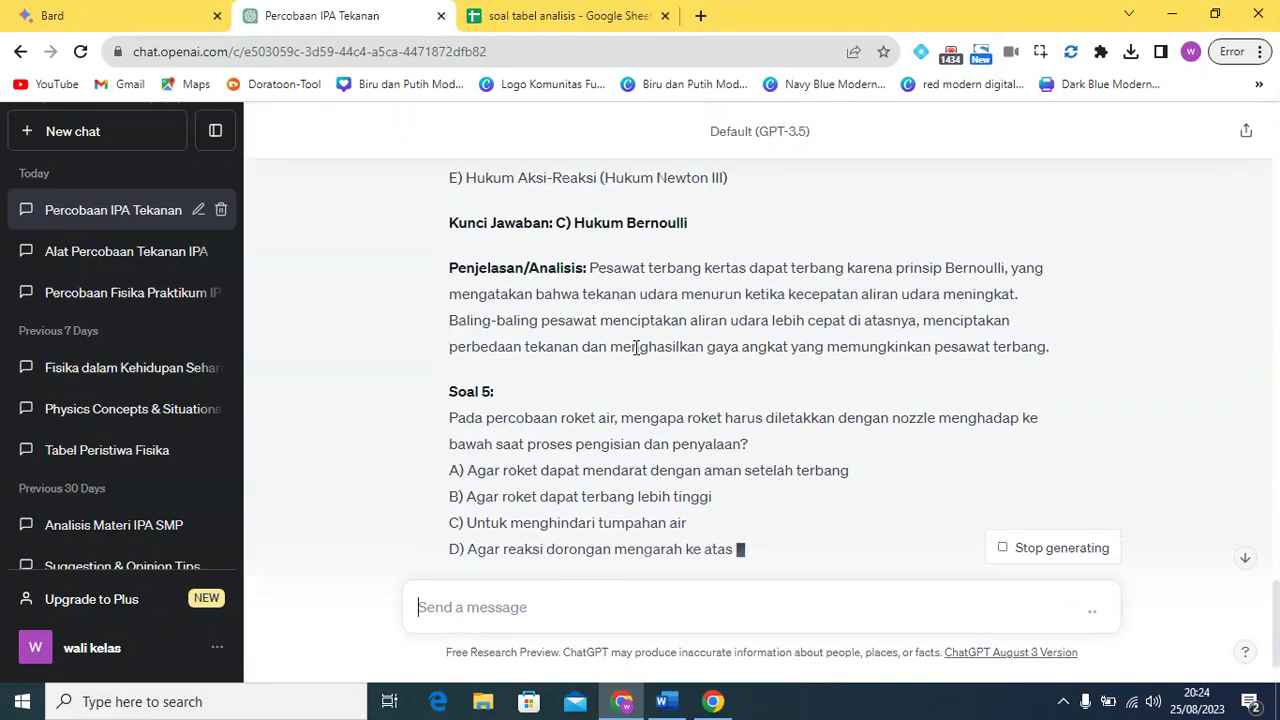
scroll(636, 347, down, 1)
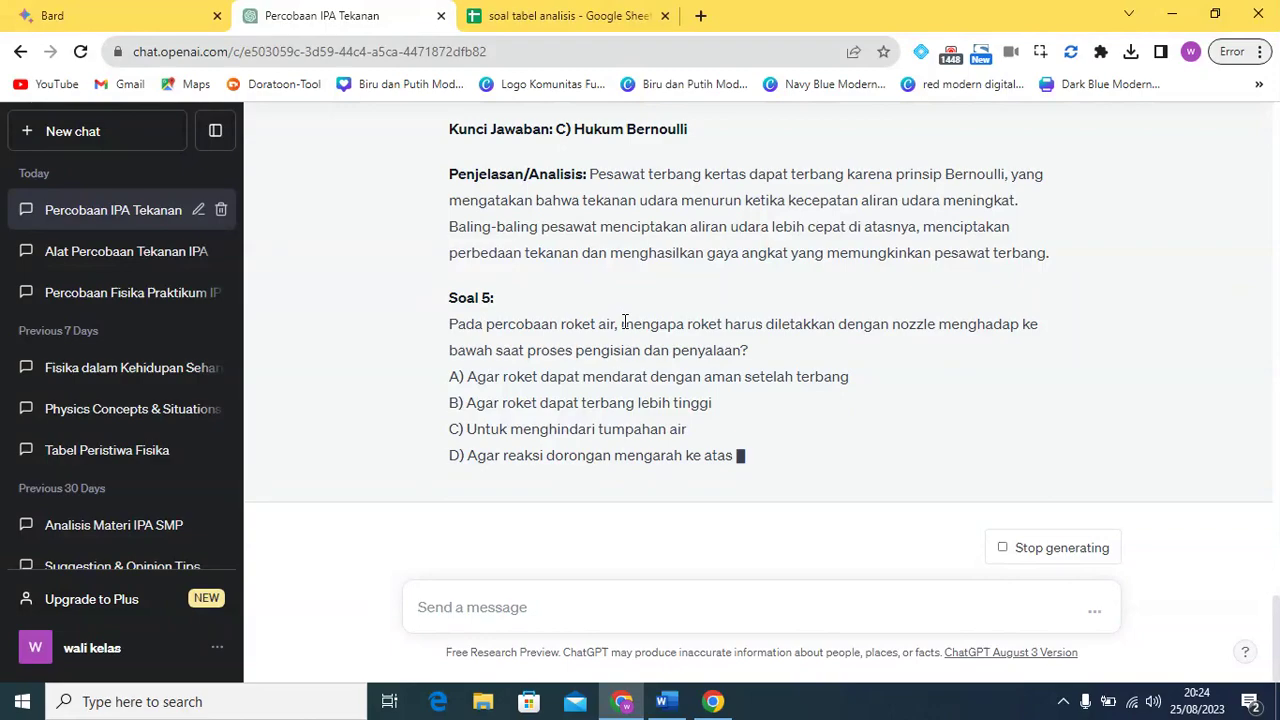
scroll(610, 333, up, 4)
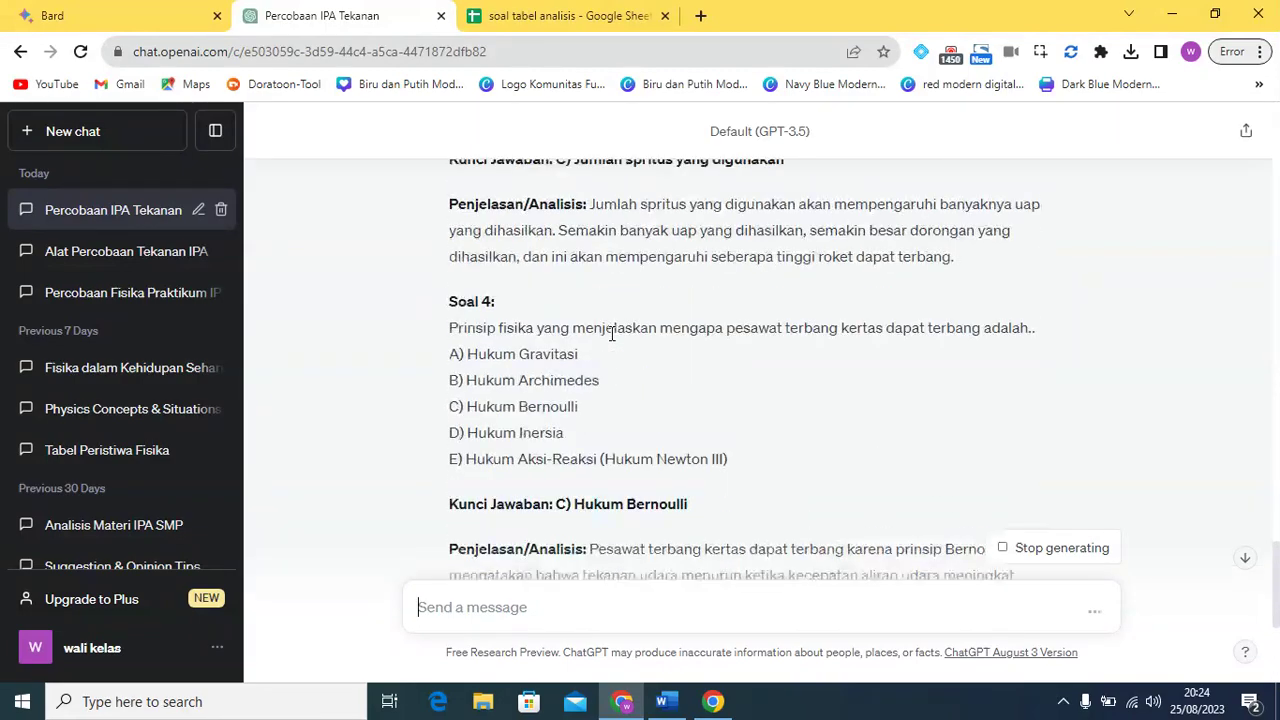
scroll(612, 333, up, 10)
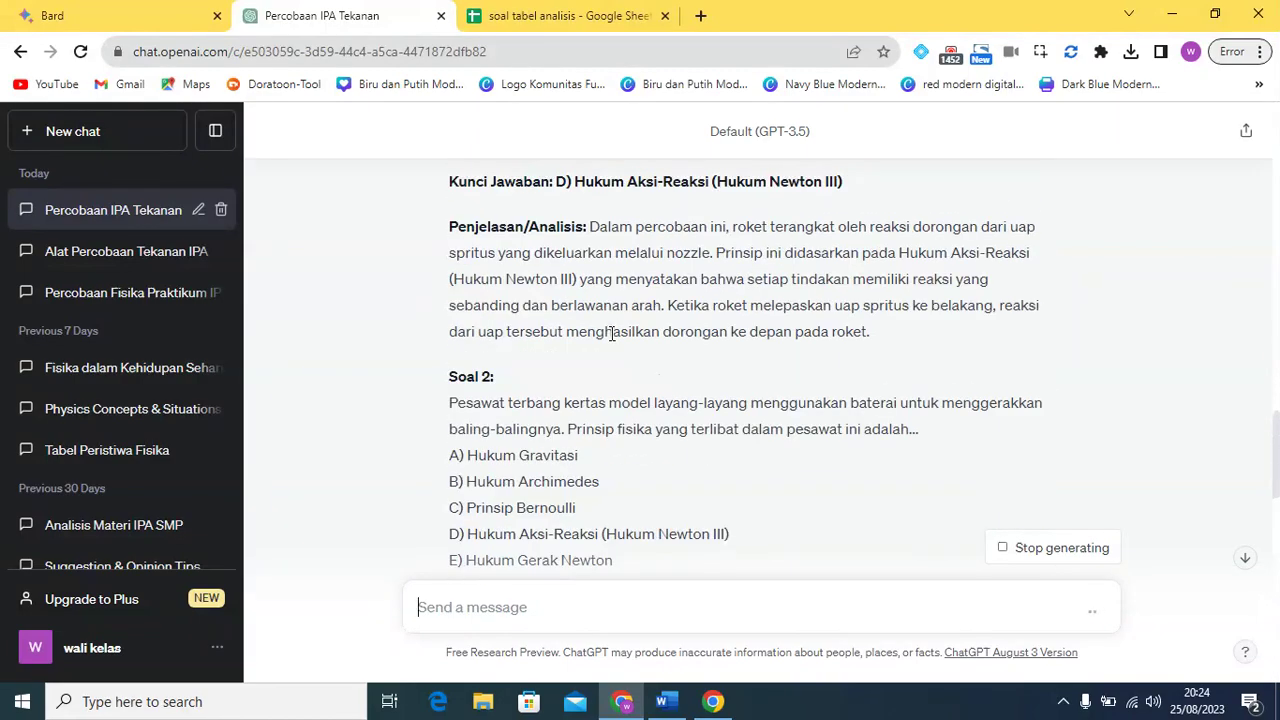
Look through the generated multiple-choice questions up to Soal 5, comparing them with the experiment table and the prompt above.
scroll(612, 333, down, 12)
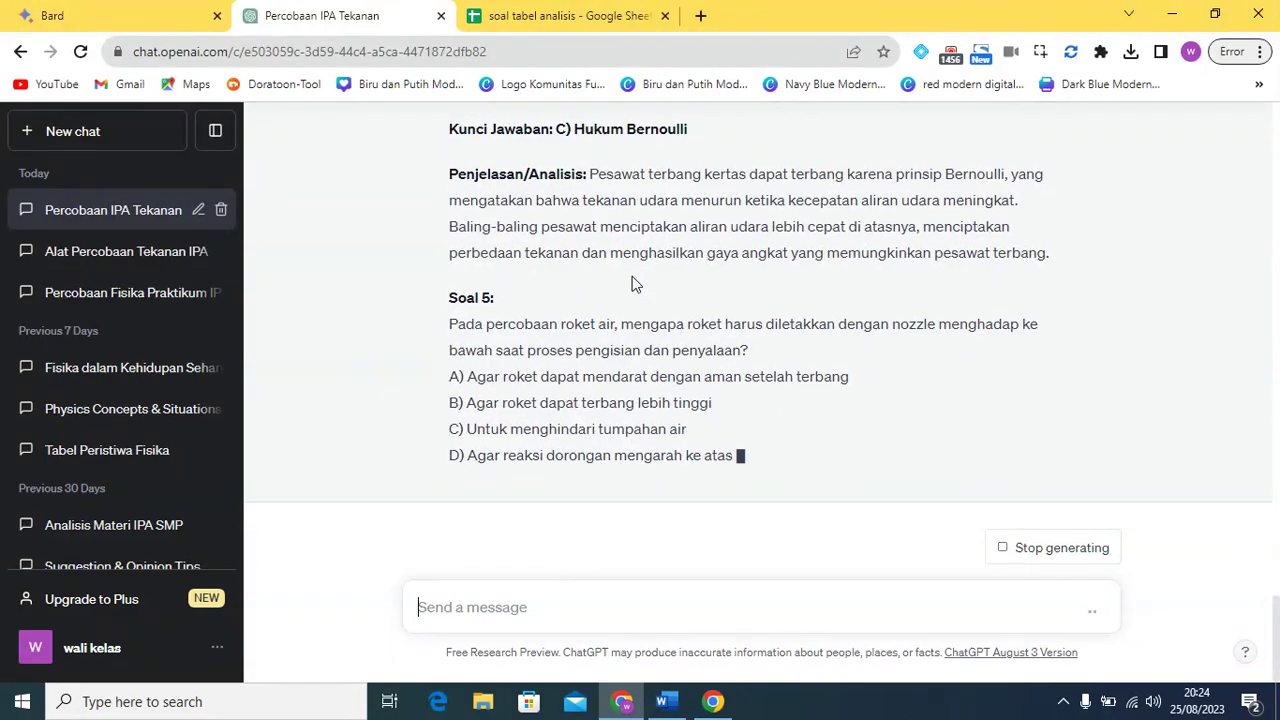
scroll(632, 284, up, 10)
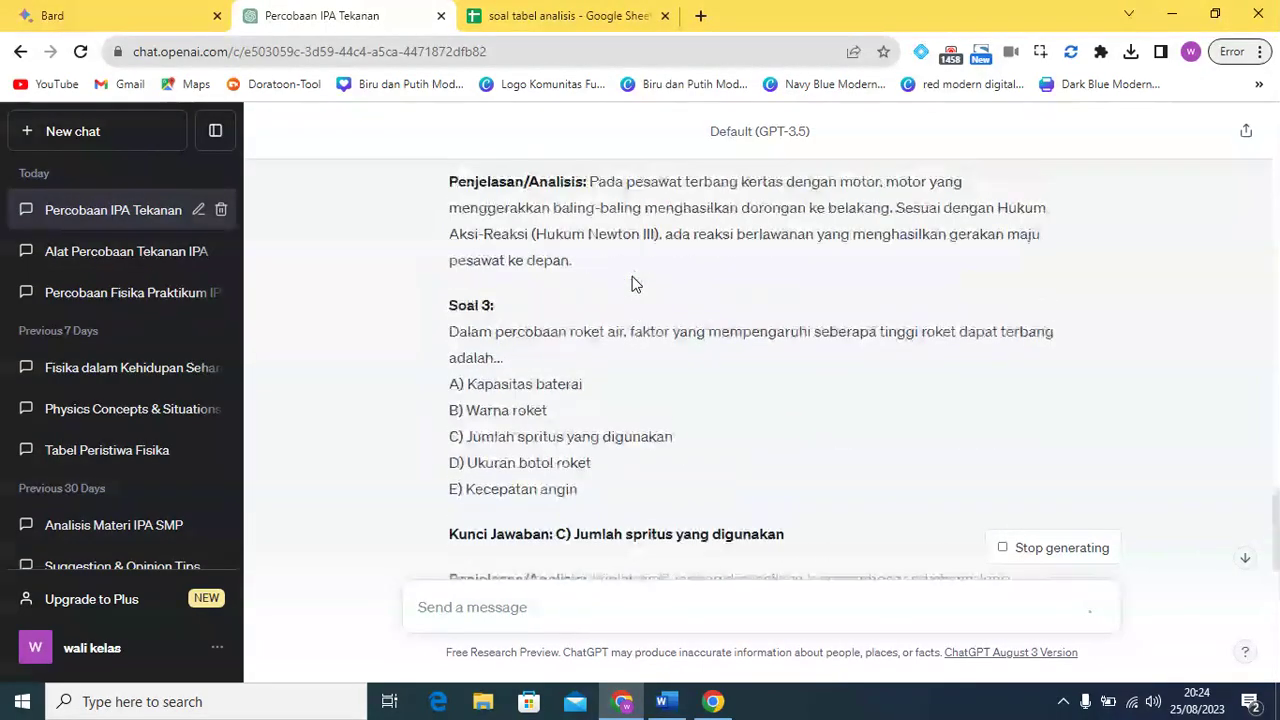
scroll(632, 284, up, 15)
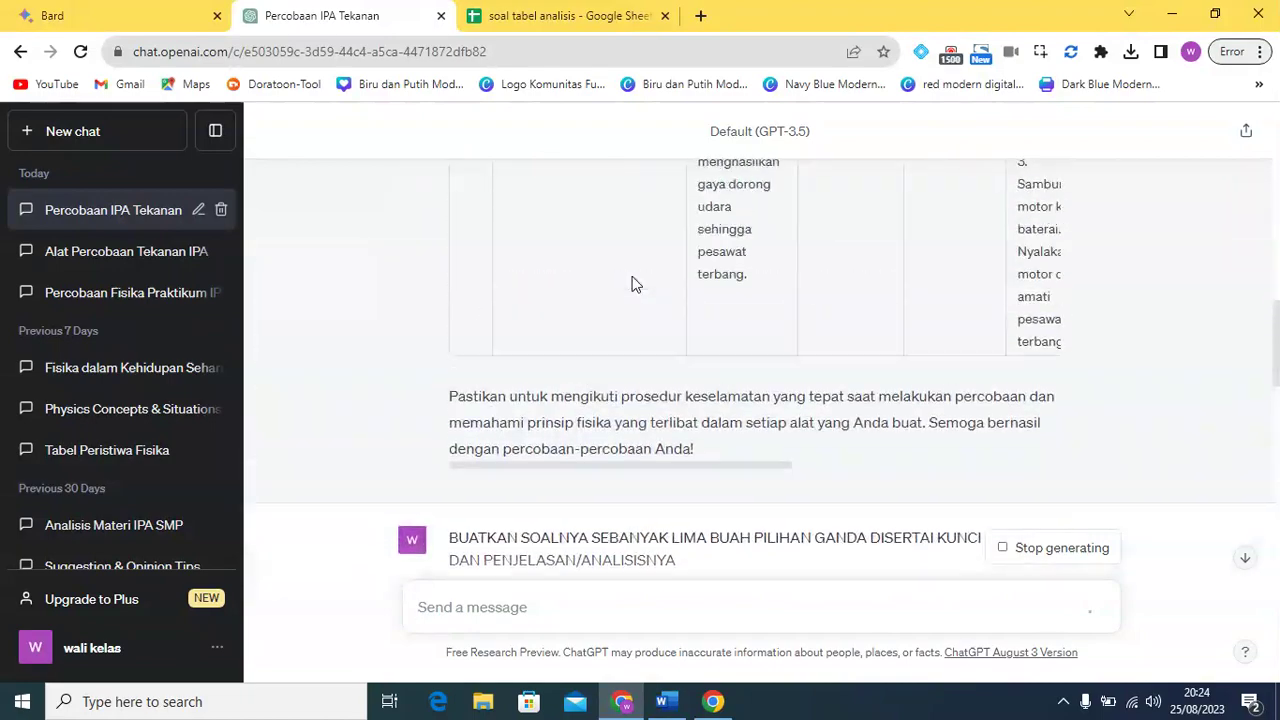
scroll(632, 284, down, 15)
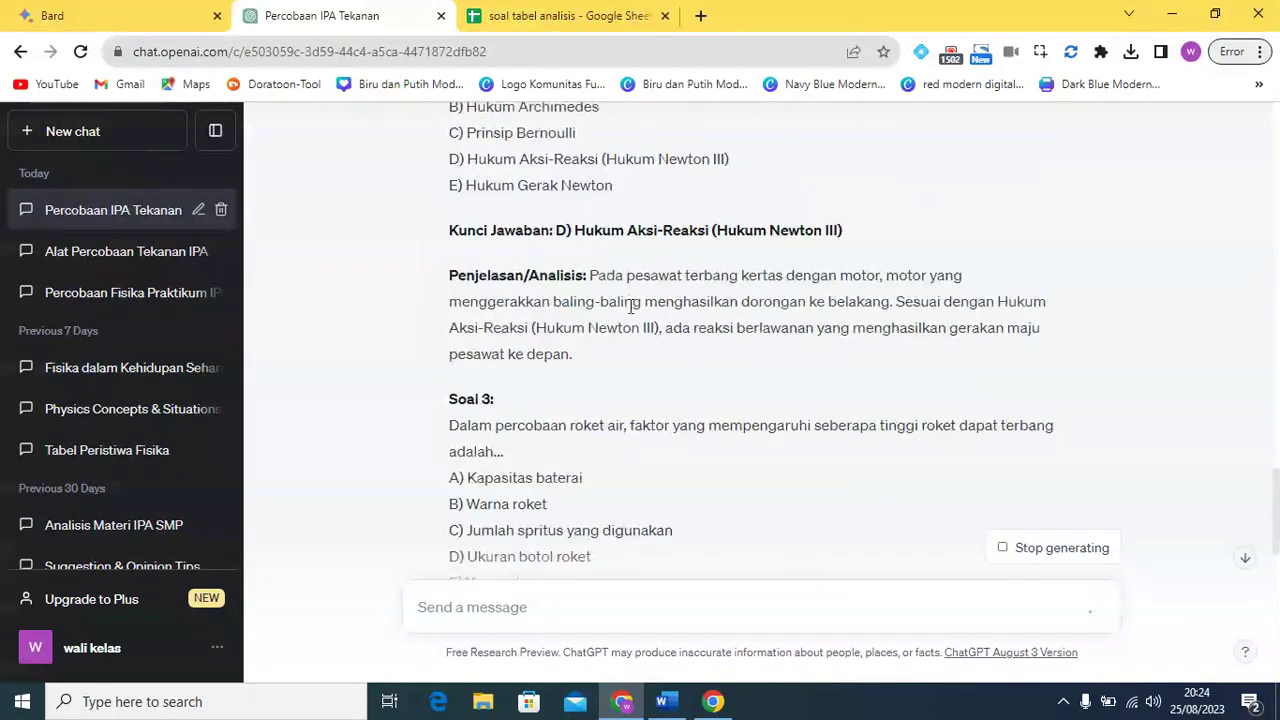
scroll(648, 330, down, 5)
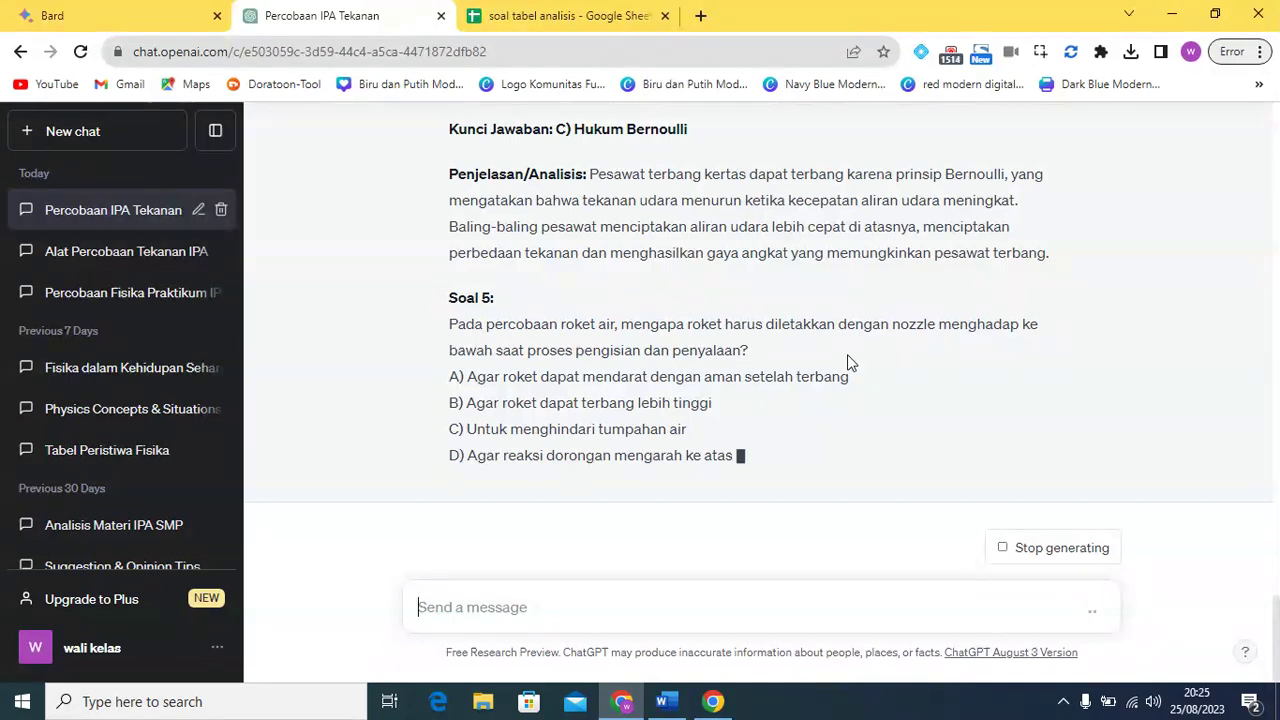
scroll(847, 354, up, 1)
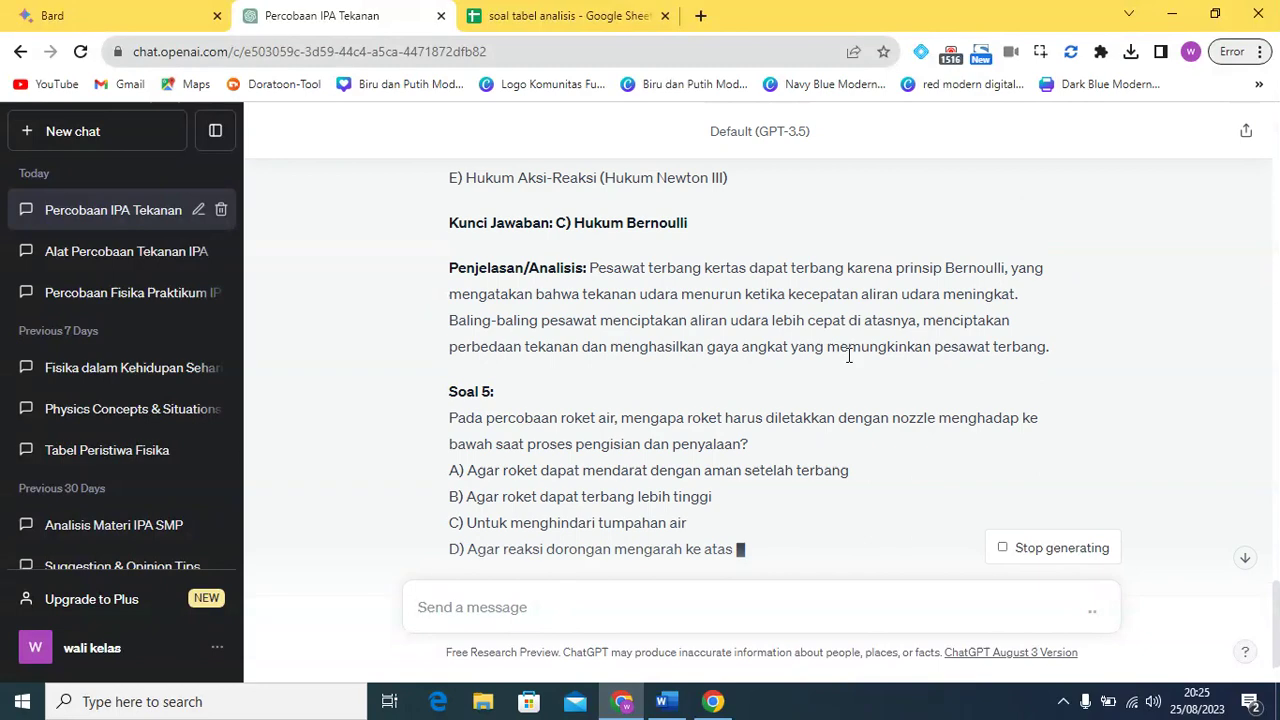
scroll(847, 354, up, 5)
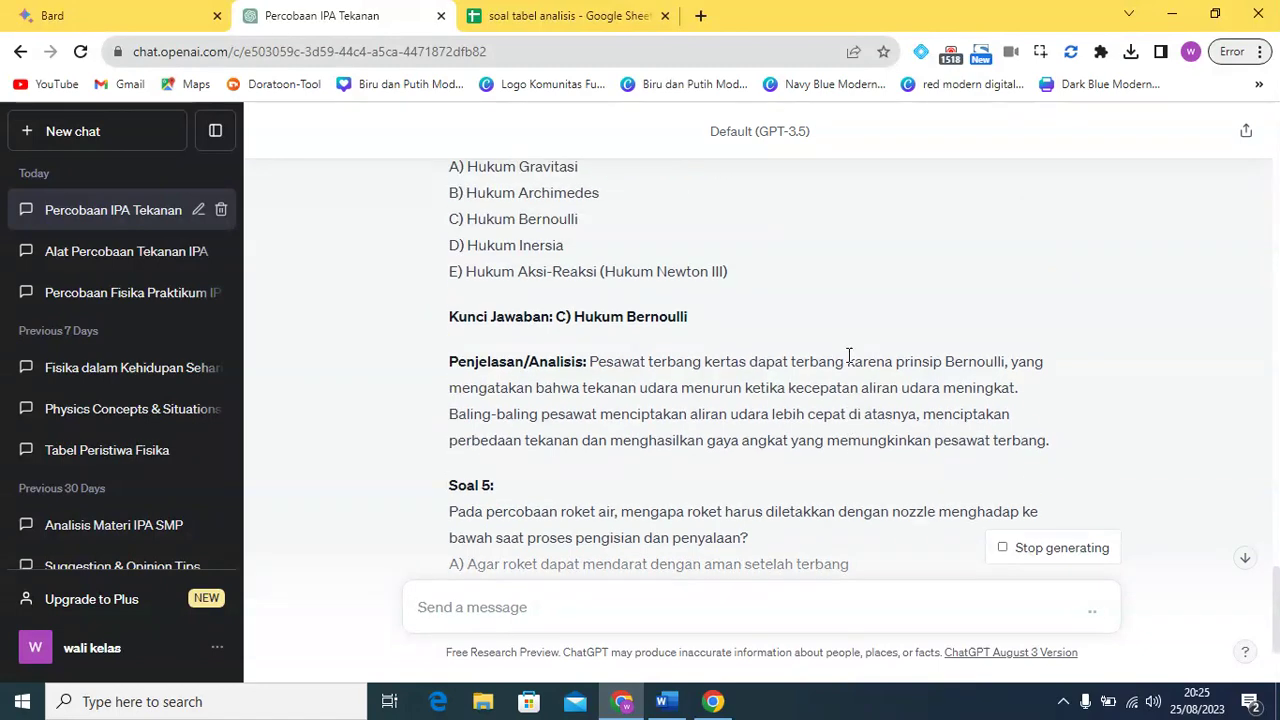
scroll(847, 356, down, 6)
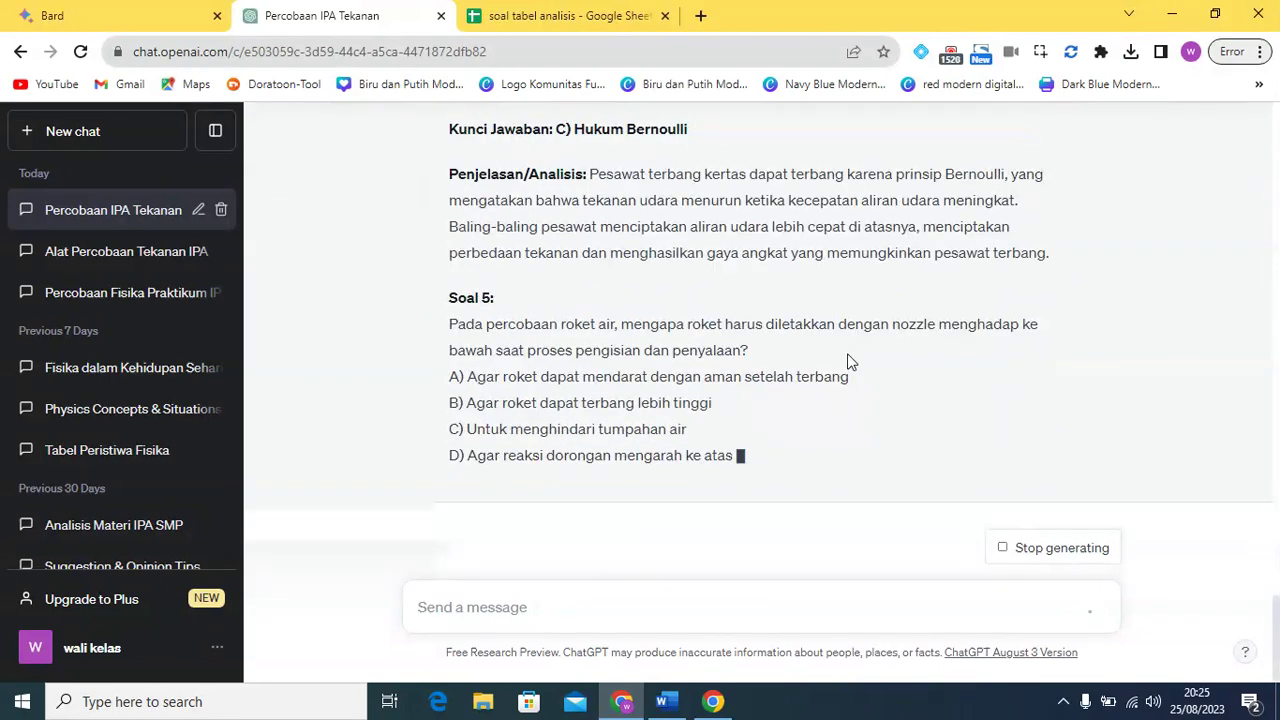
Open the earlier Percobaan Fisika Praktikum conversation and review its responses on size, speed and formula calculations.
click(111, 300)
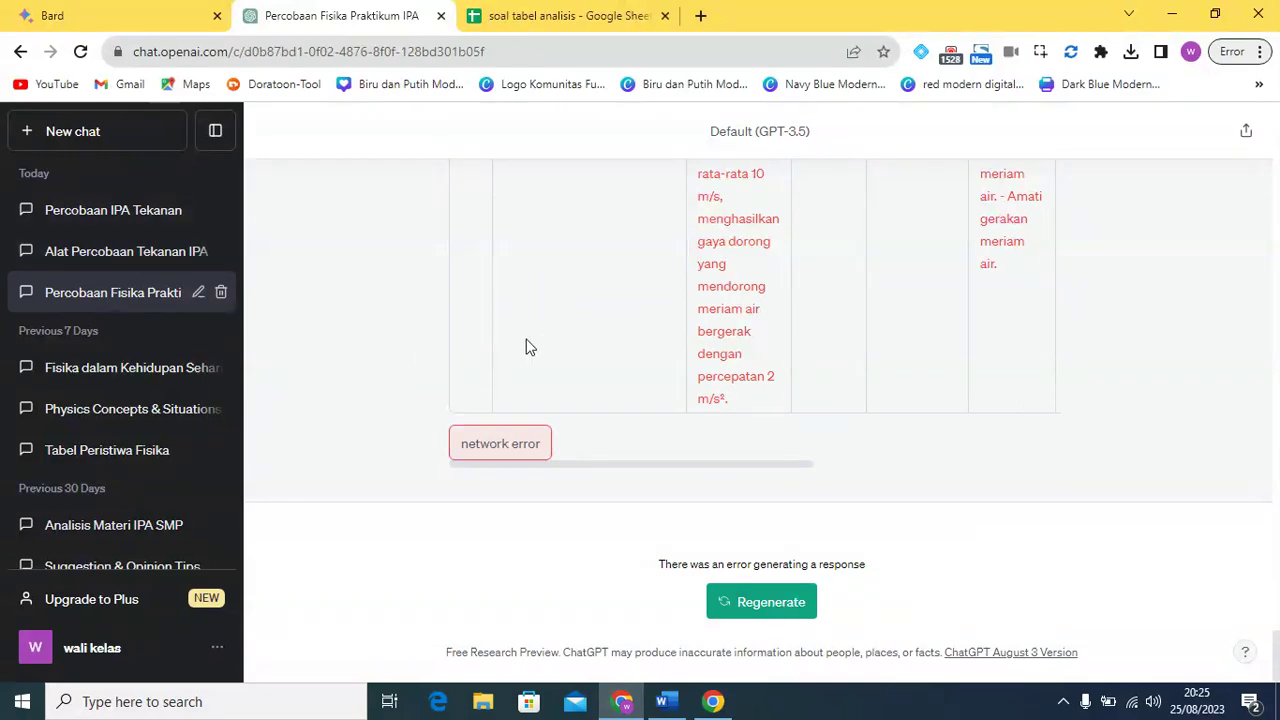
scroll(530, 346, up, 10)
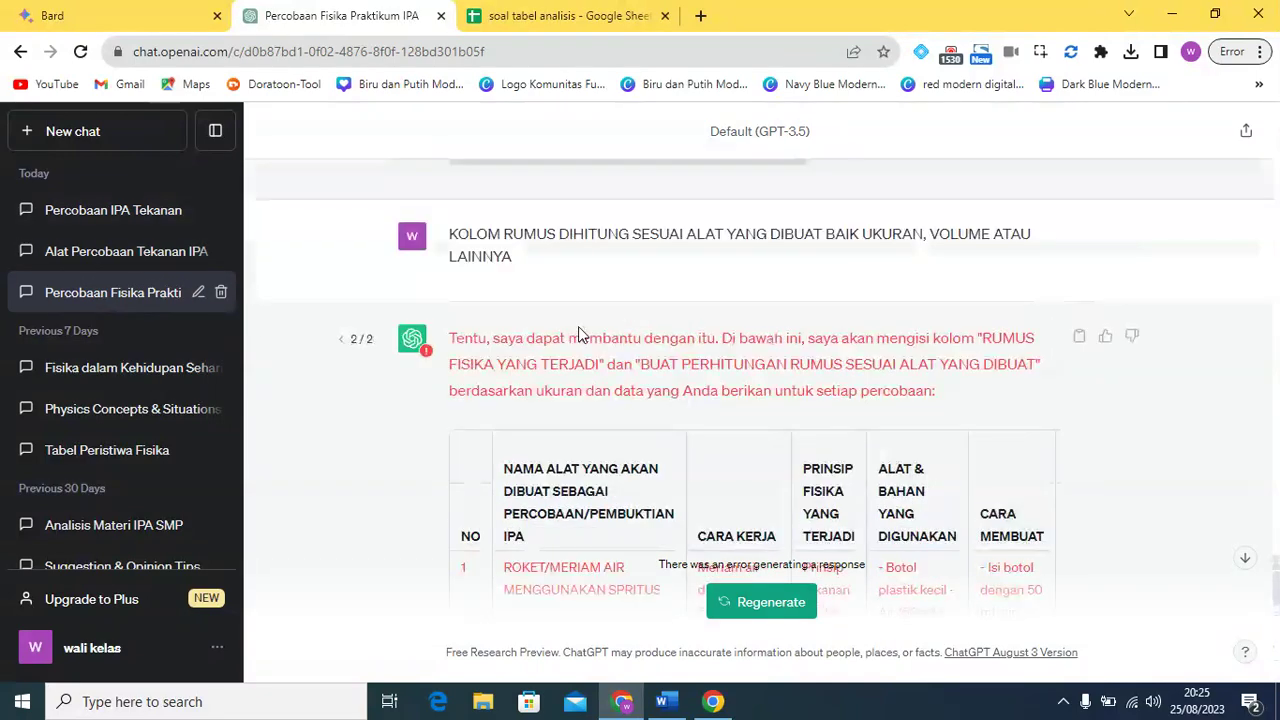
scroll(578, 333, down, 5)
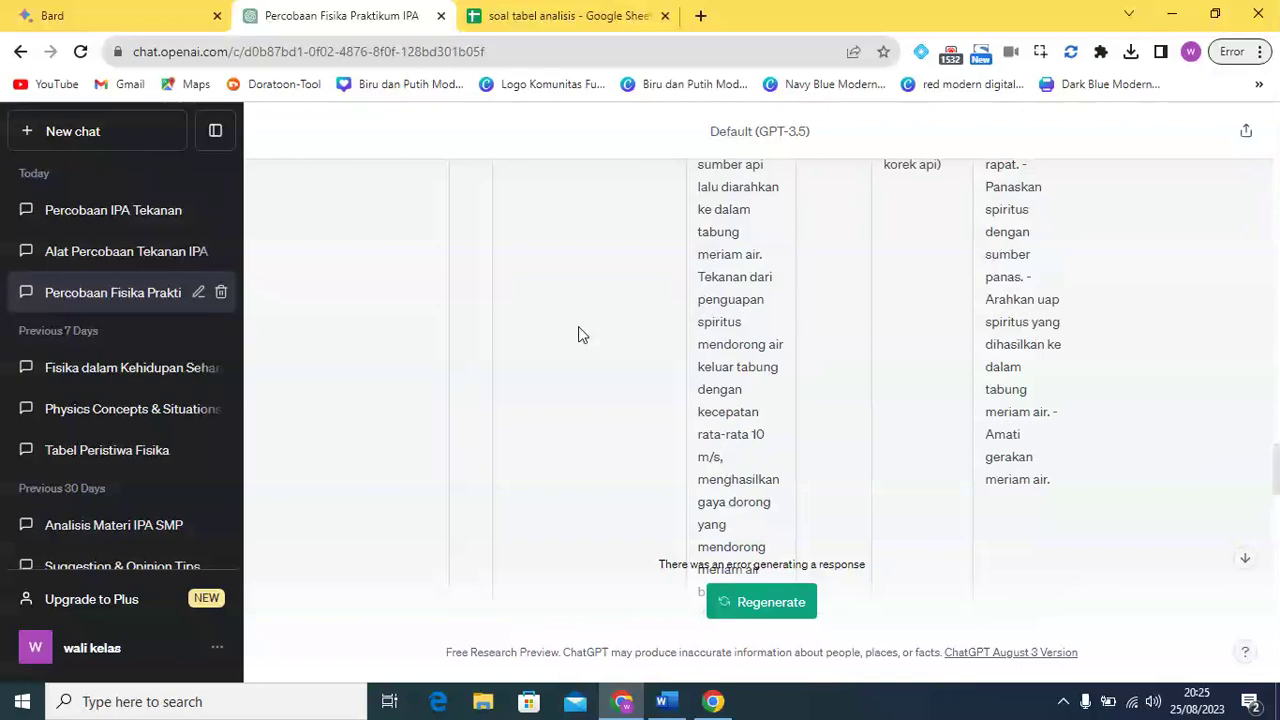
scroll(578, 335, up, 5)
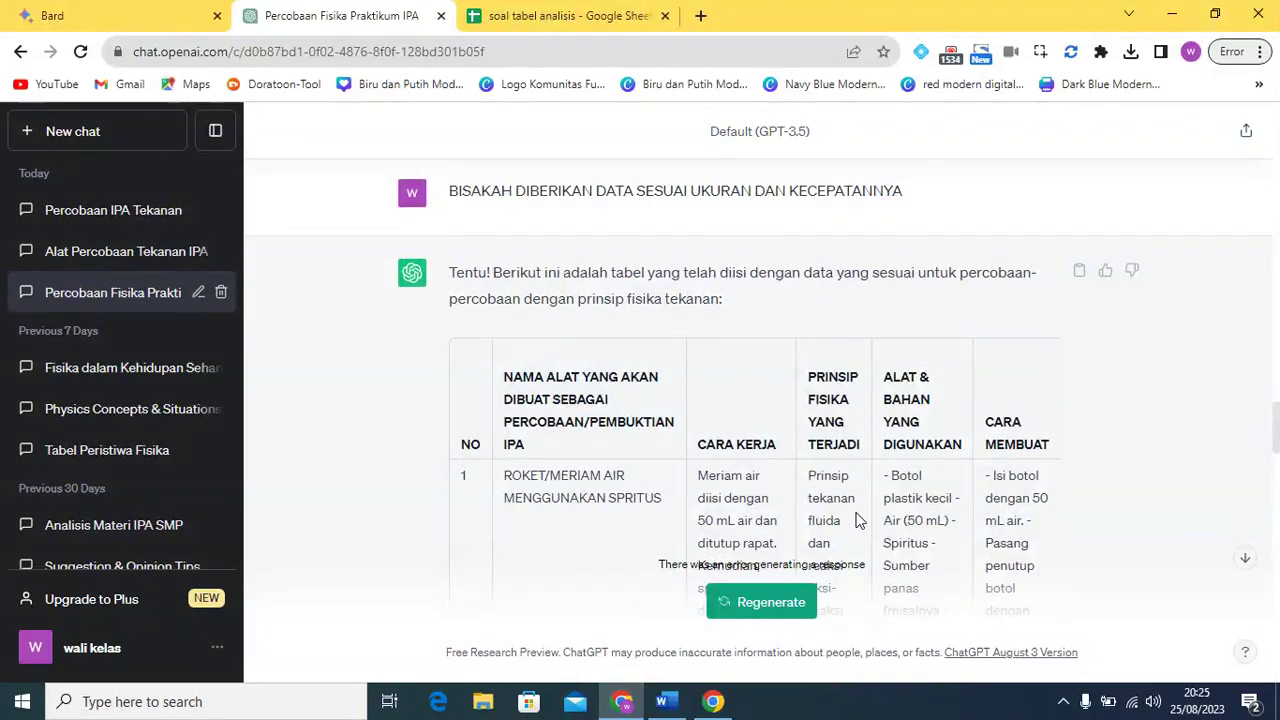
scroll(855, 519, down, 3)
scroll(855, 519, up, 4)
scroll(855, 519, down, 10)
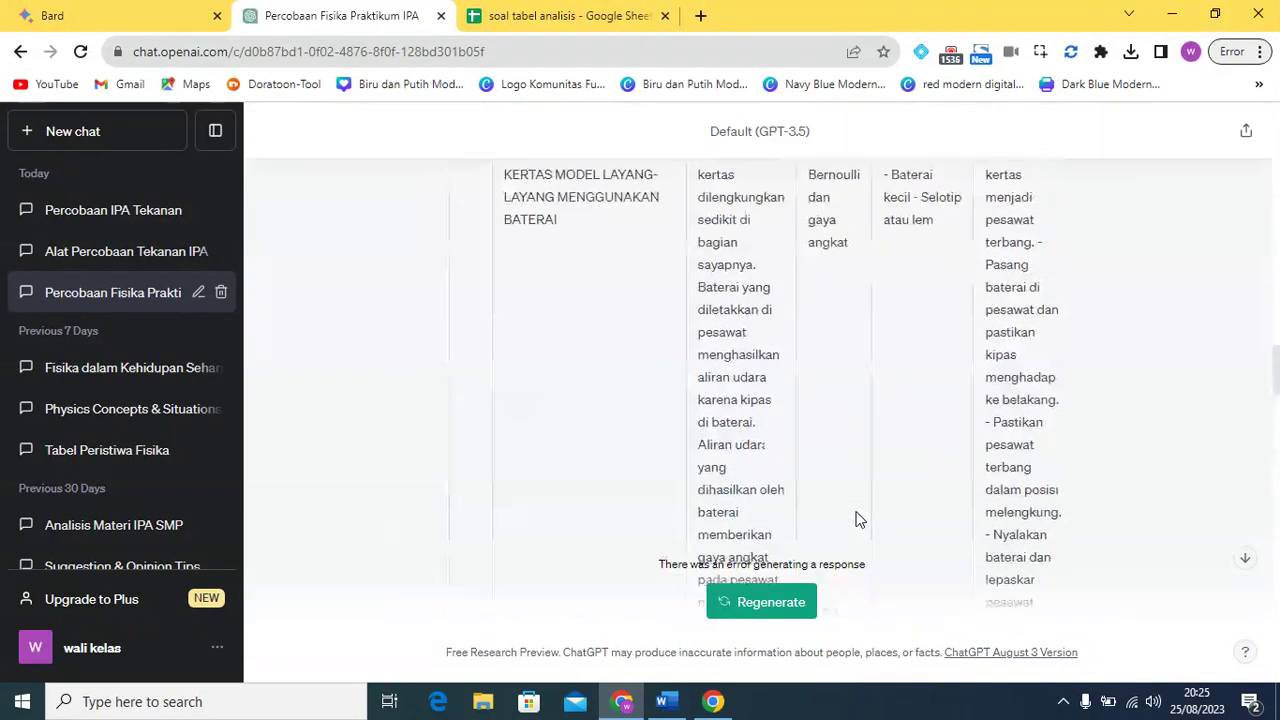
scroll(855, 519, up, 8)
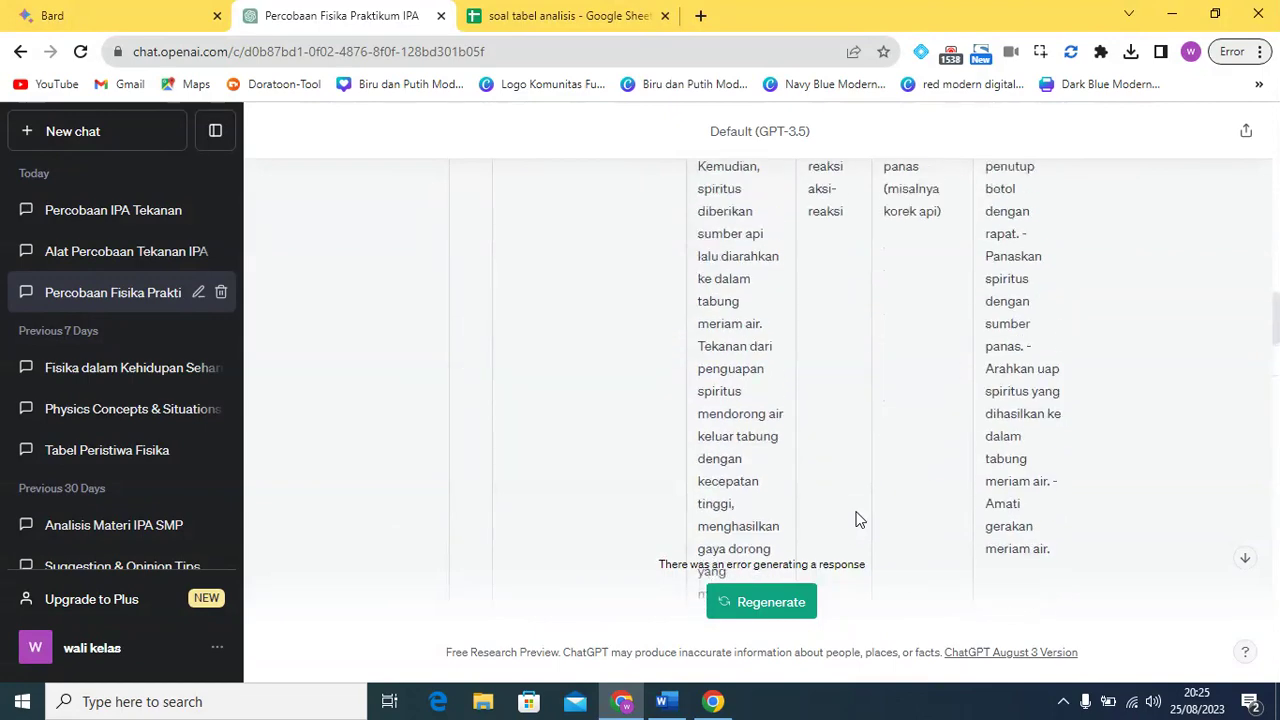
Review the conversation's first generated table and the follow-up prompt "PRINSIP FISIKA TEKANAN. SESUAIKAN SAJA DATA NYA SECARA REALISTIS" with its response.
scroll(855, 519, up, 1)
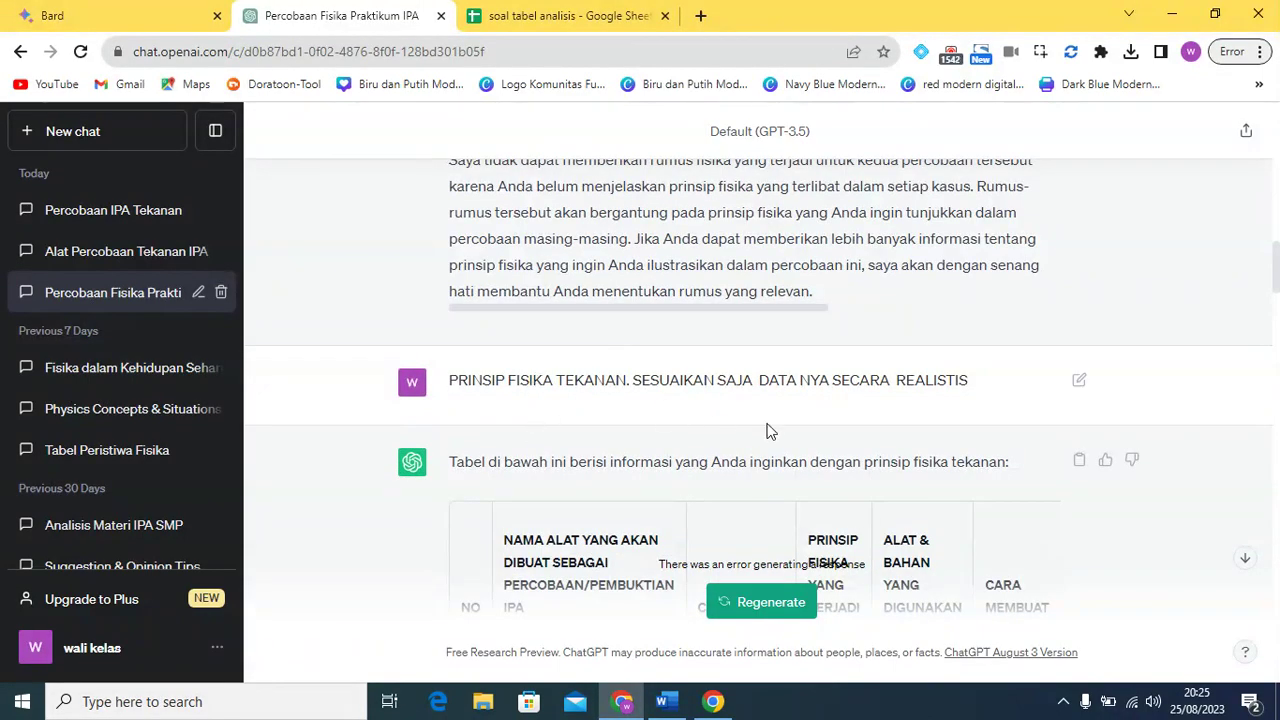
scroll(788, 394, up, 6)
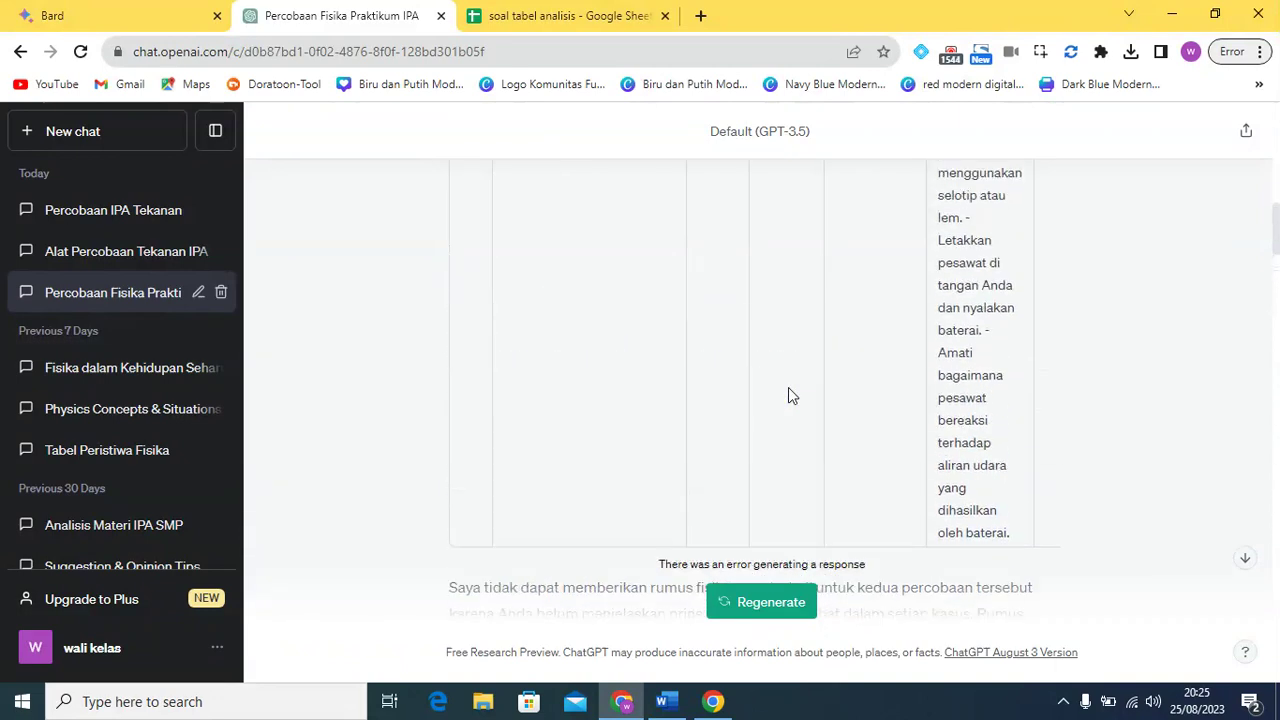
scroll(788, 394, up, 5)
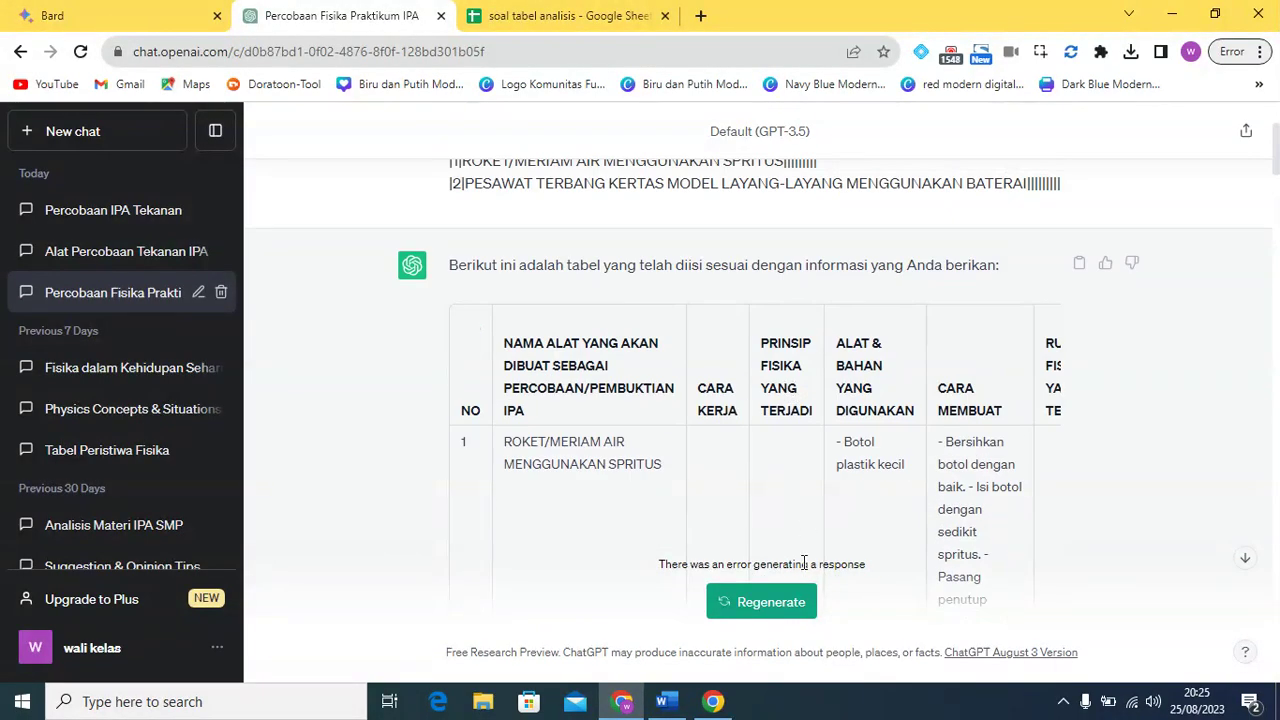
scroll(880, 378, down, 10)
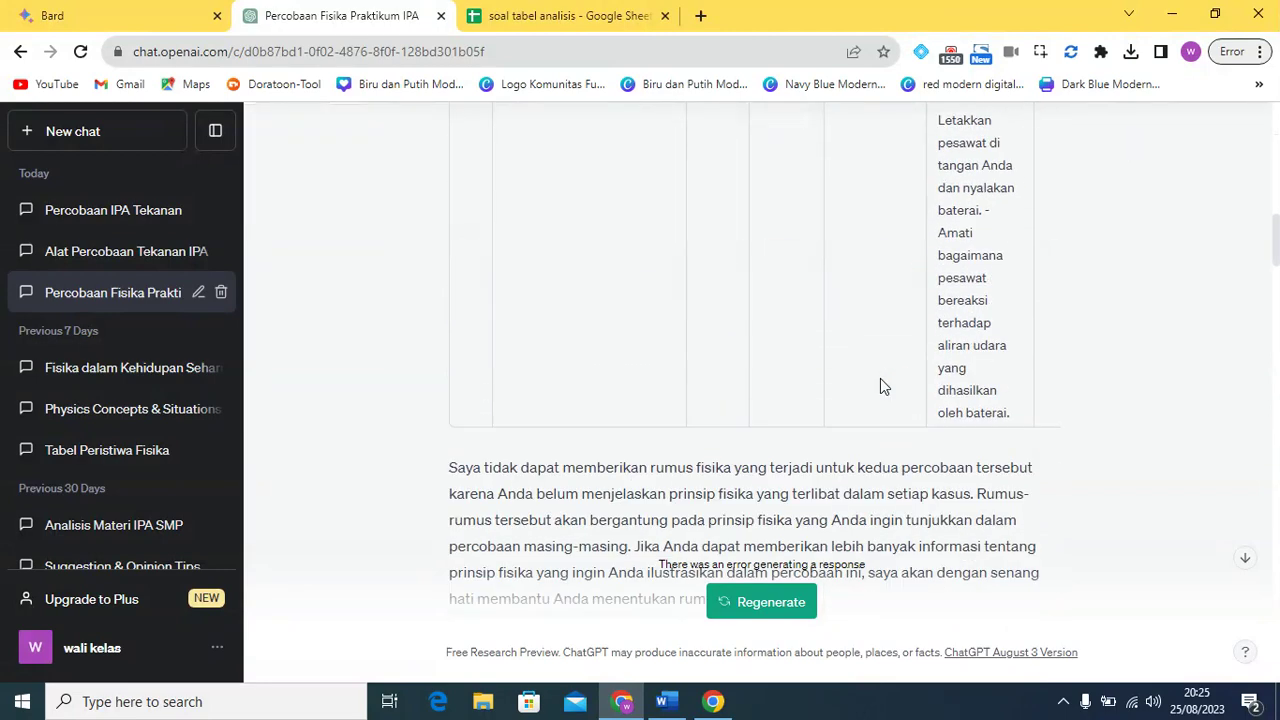
scroll(880, 387, down, 2)
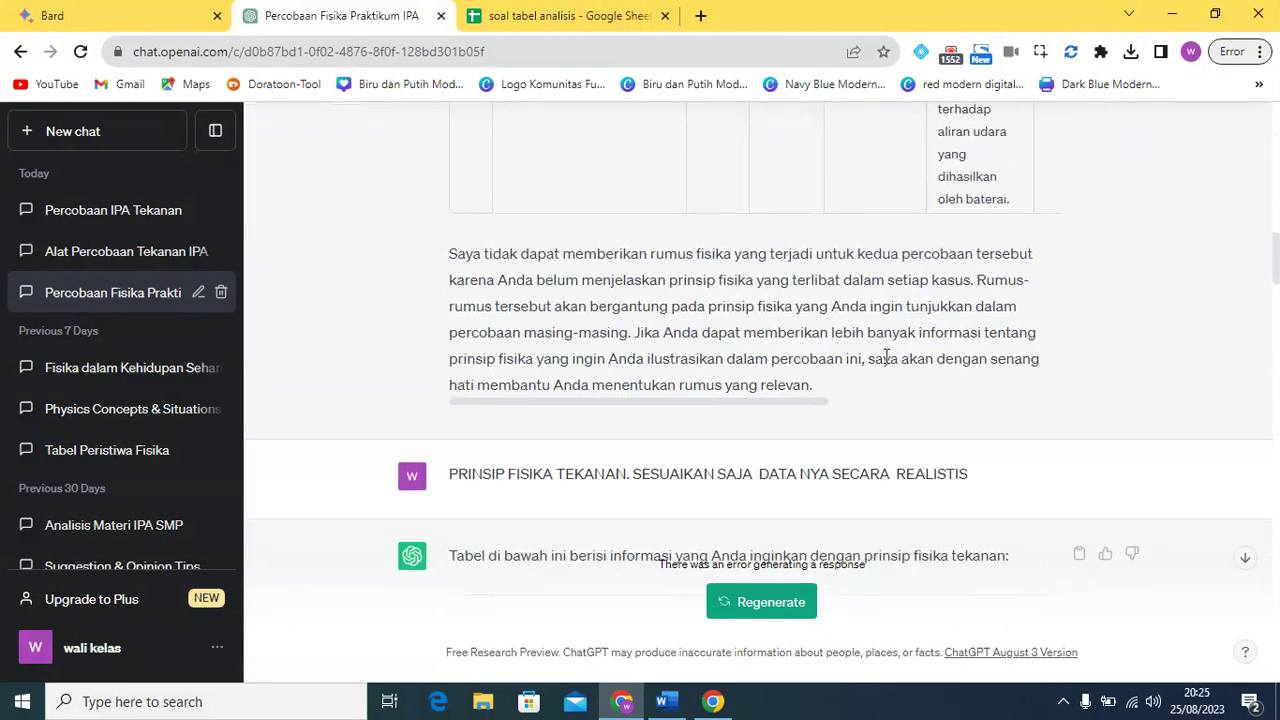
scroll(886, 357, down, 9)
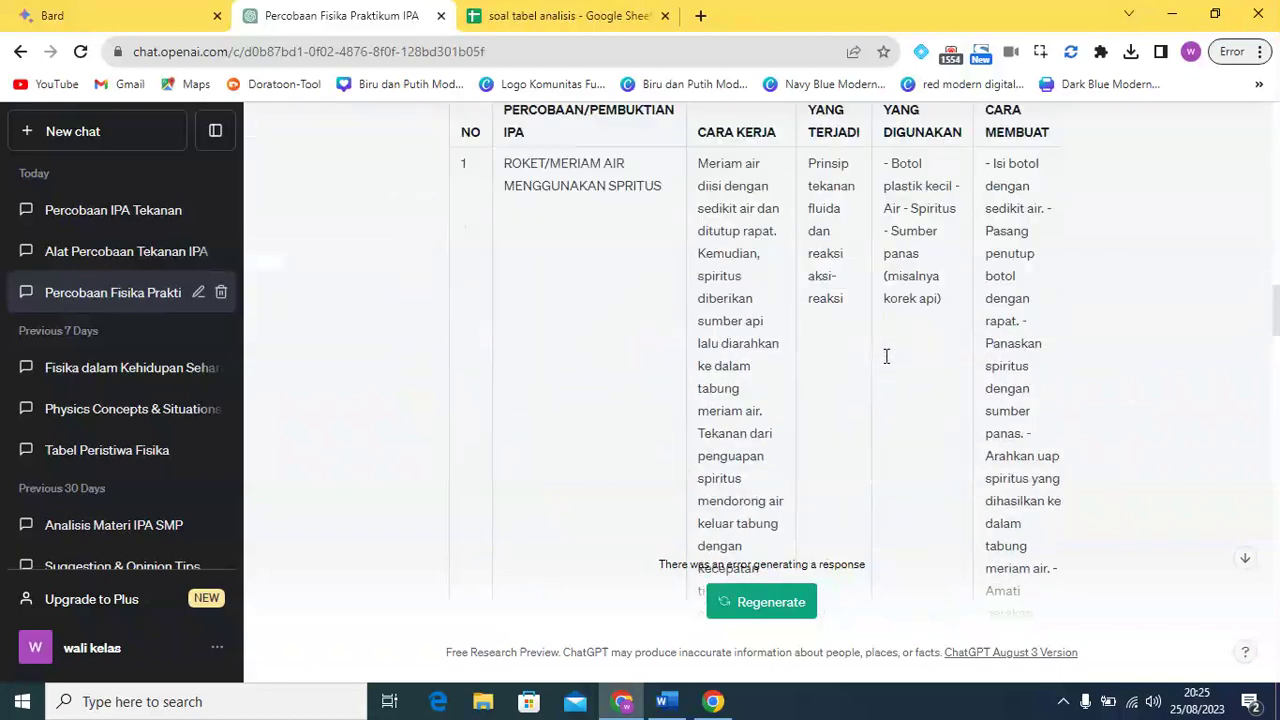
scroll(886, 357, down, 5)
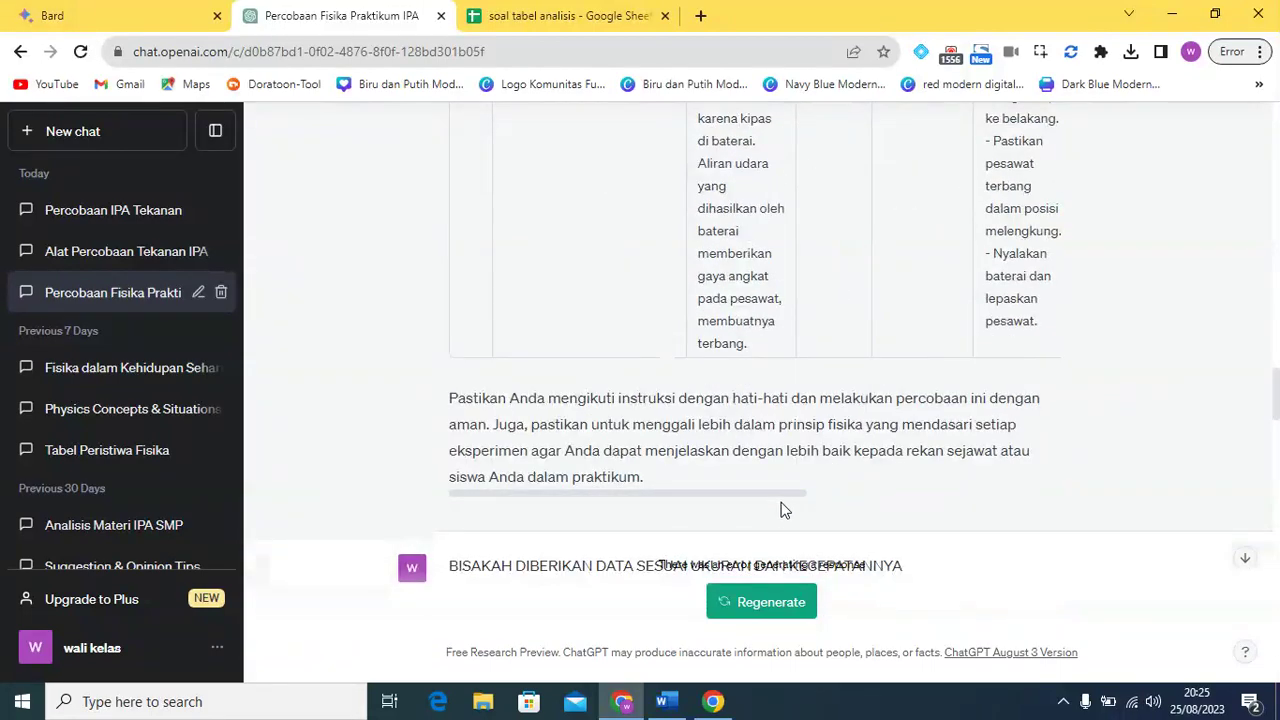
Examine the pressure-principle table's remaining columns from Cara Membuat to Kesimpulan for both the water rocket and paper airplane rows.
drag(781, 494, 1092, 497)
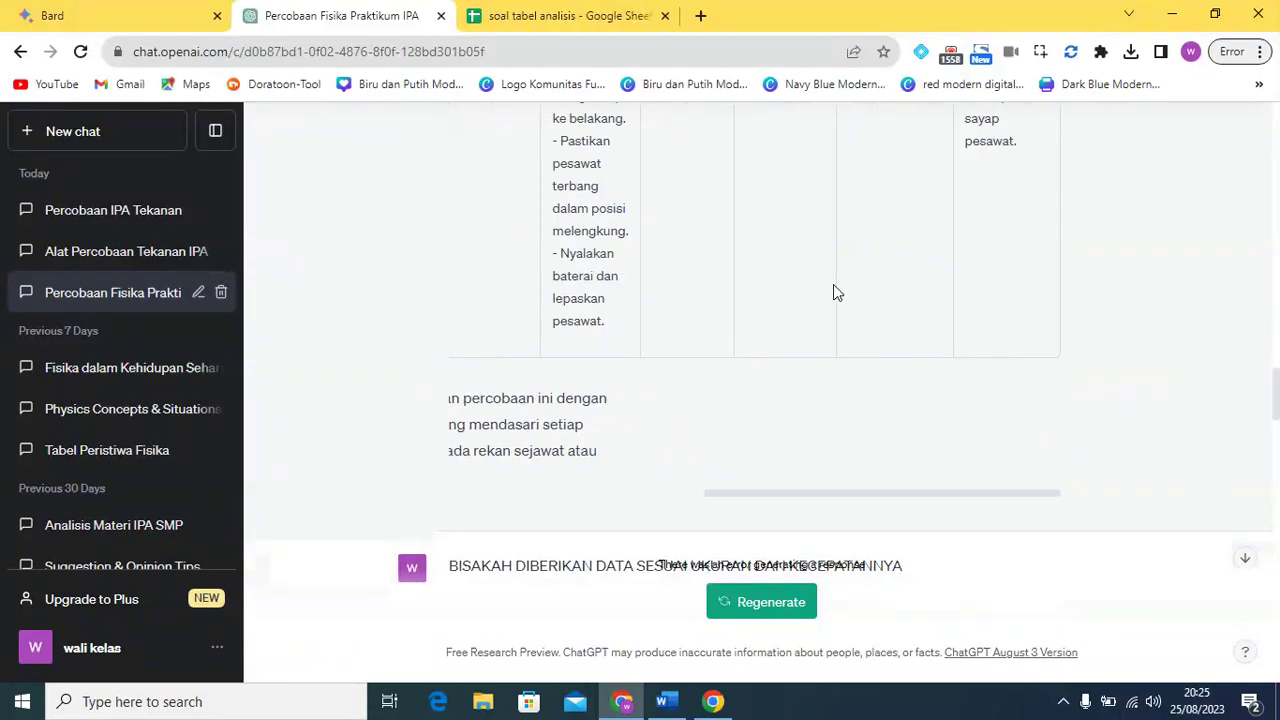
scroll(837, 297, up, 10)
scroll(776, 362, up, 3)
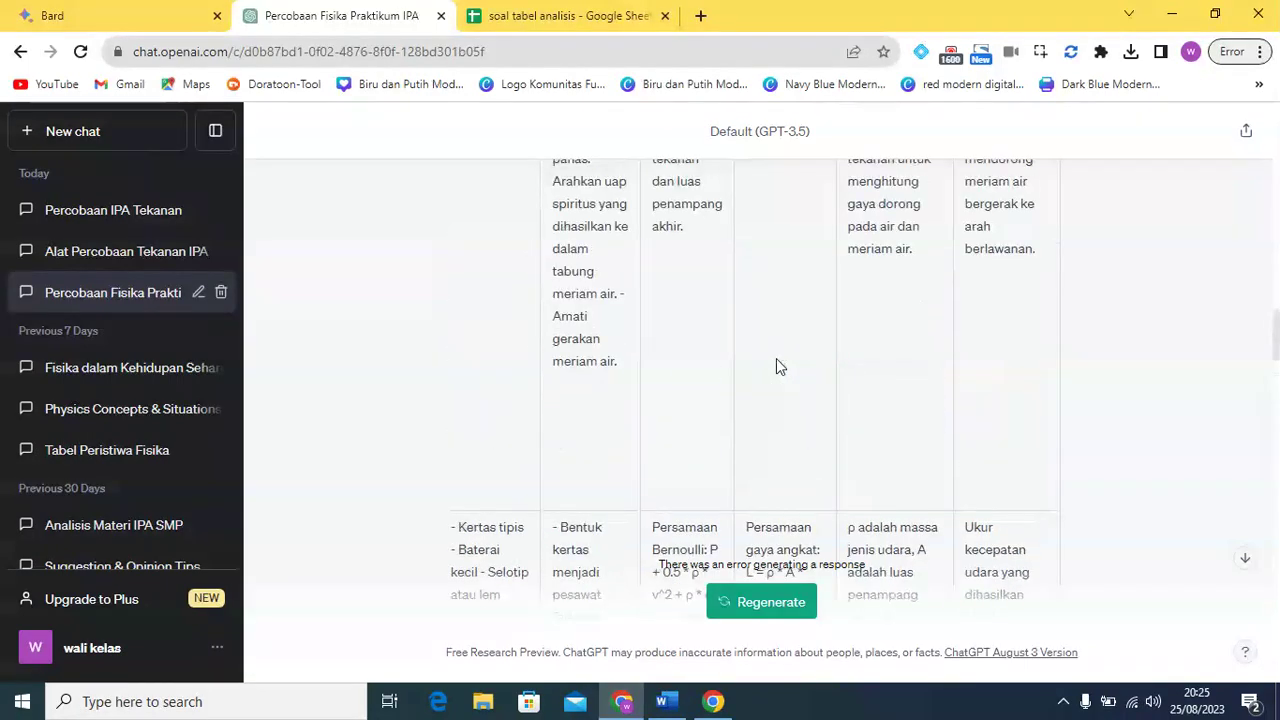
scroll(779, 366, up, 5)
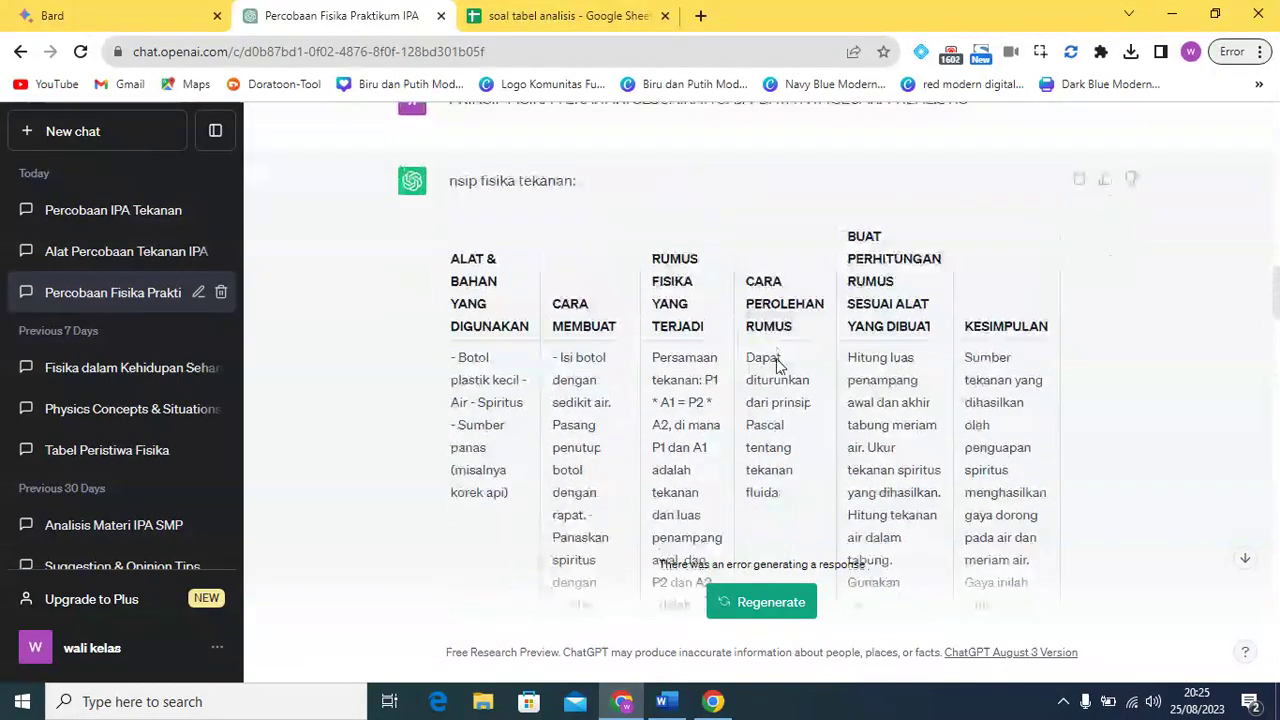
scroll(745, 412, down, 1)
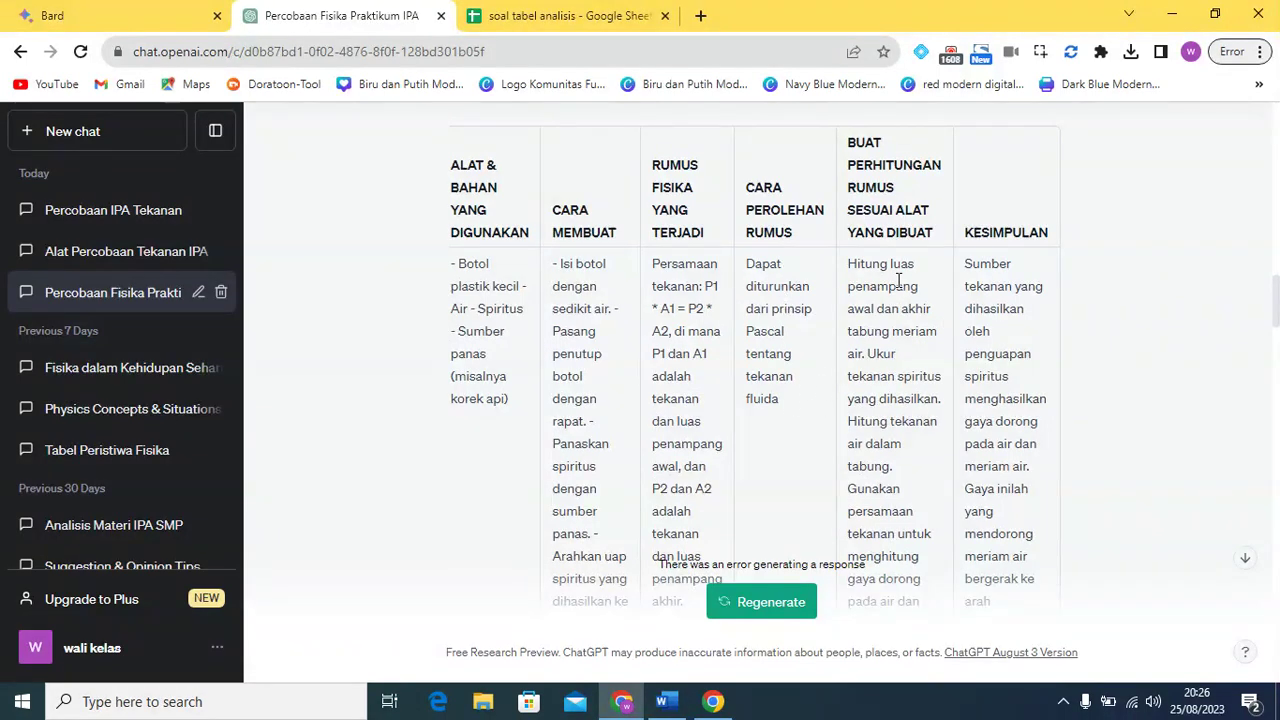
scroll(938, 373, down, 1)
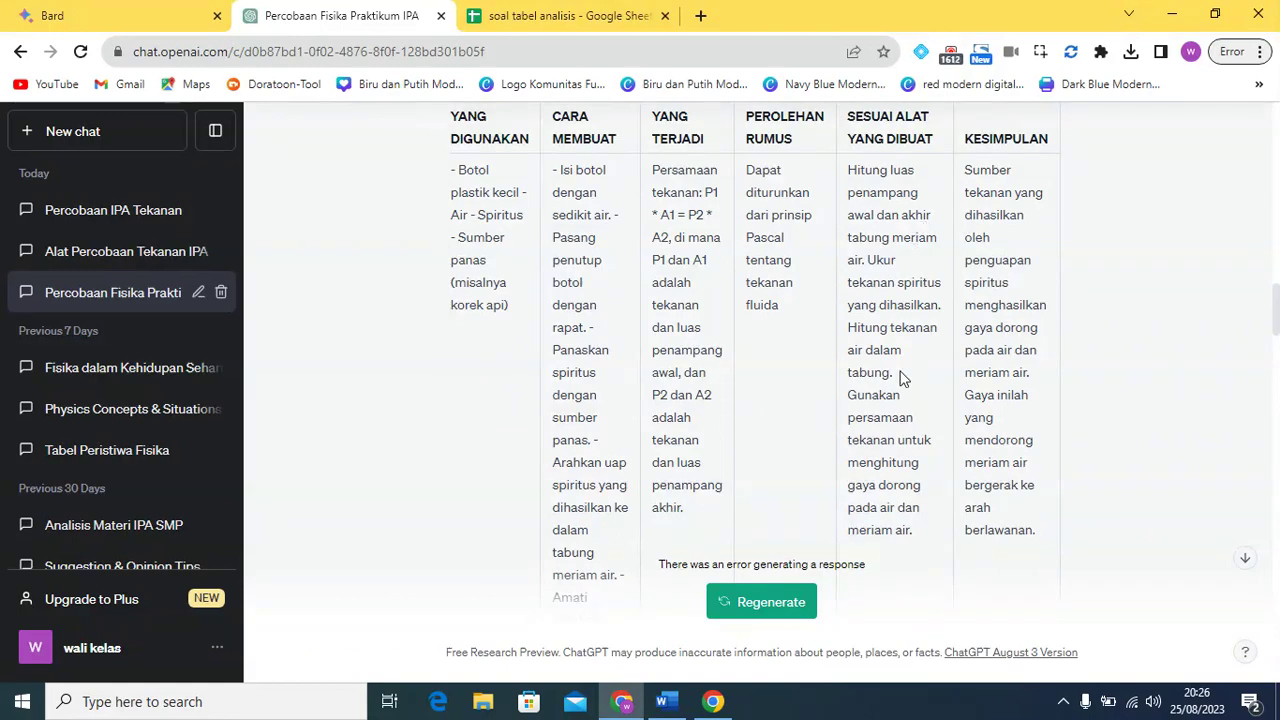
scroll(740, 366, down, 5)
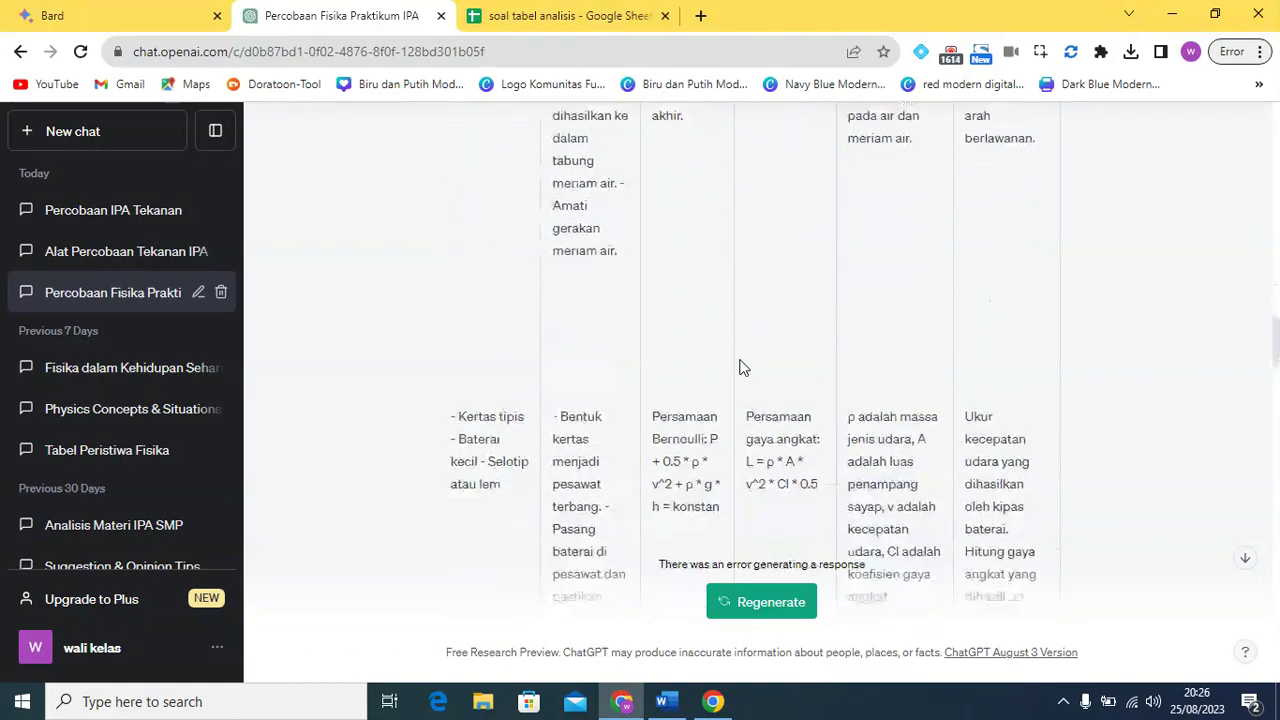
scroll(740, 366, down, 1)
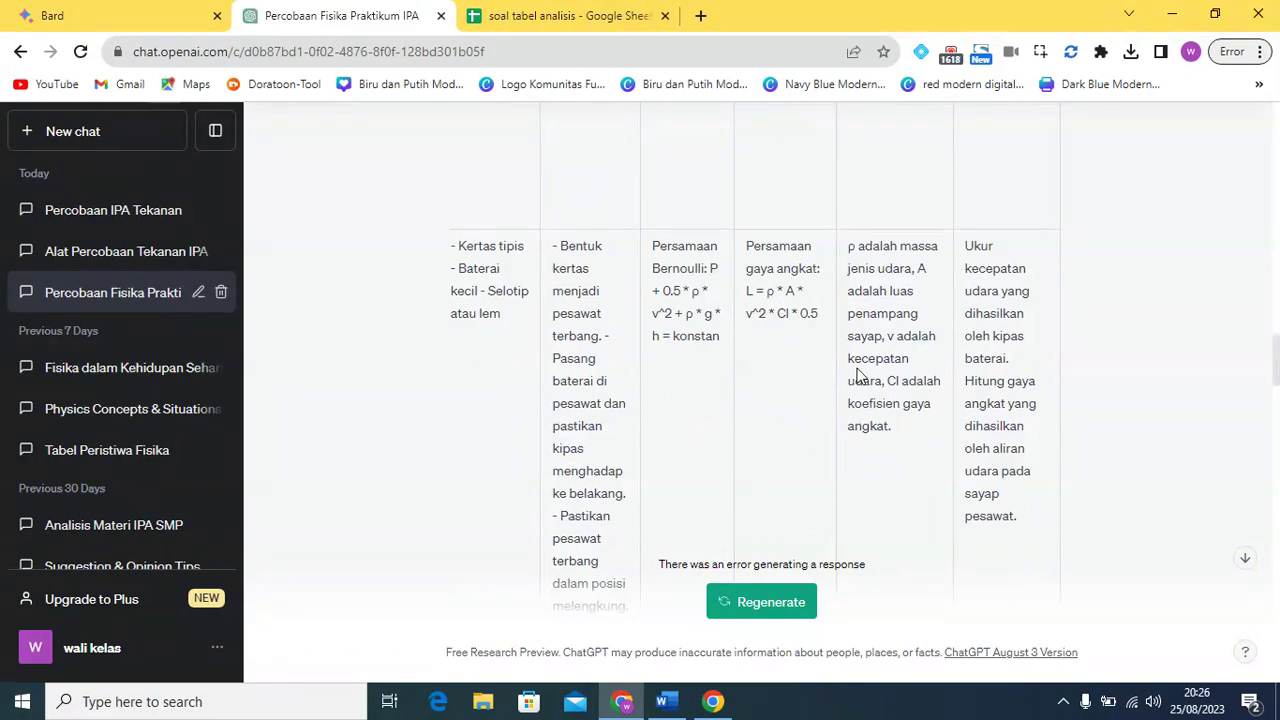
scroll(886, 339, down, 2)
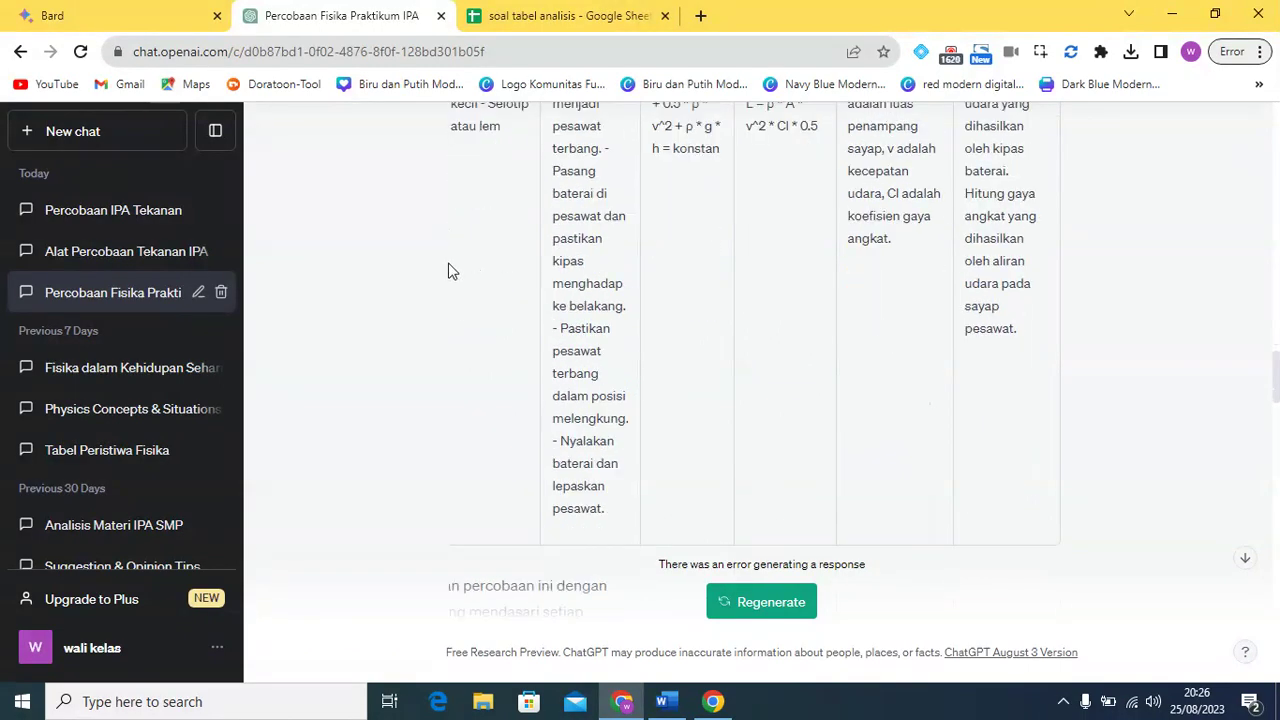
Switch to the soal tabel analisis spreadsheet and inspect the PRAKTIKUM IPA sheet's tool name heading and Cara Kerja column cells.
click(498, 18)
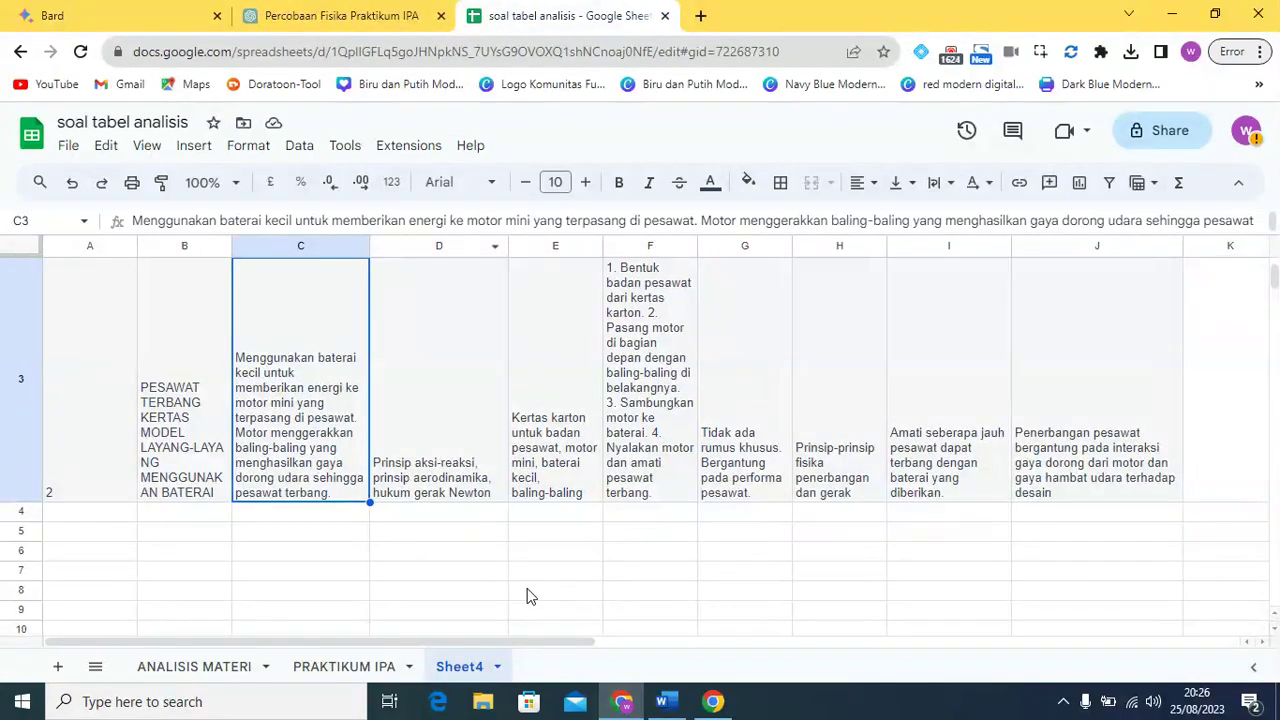
click(330, 672)
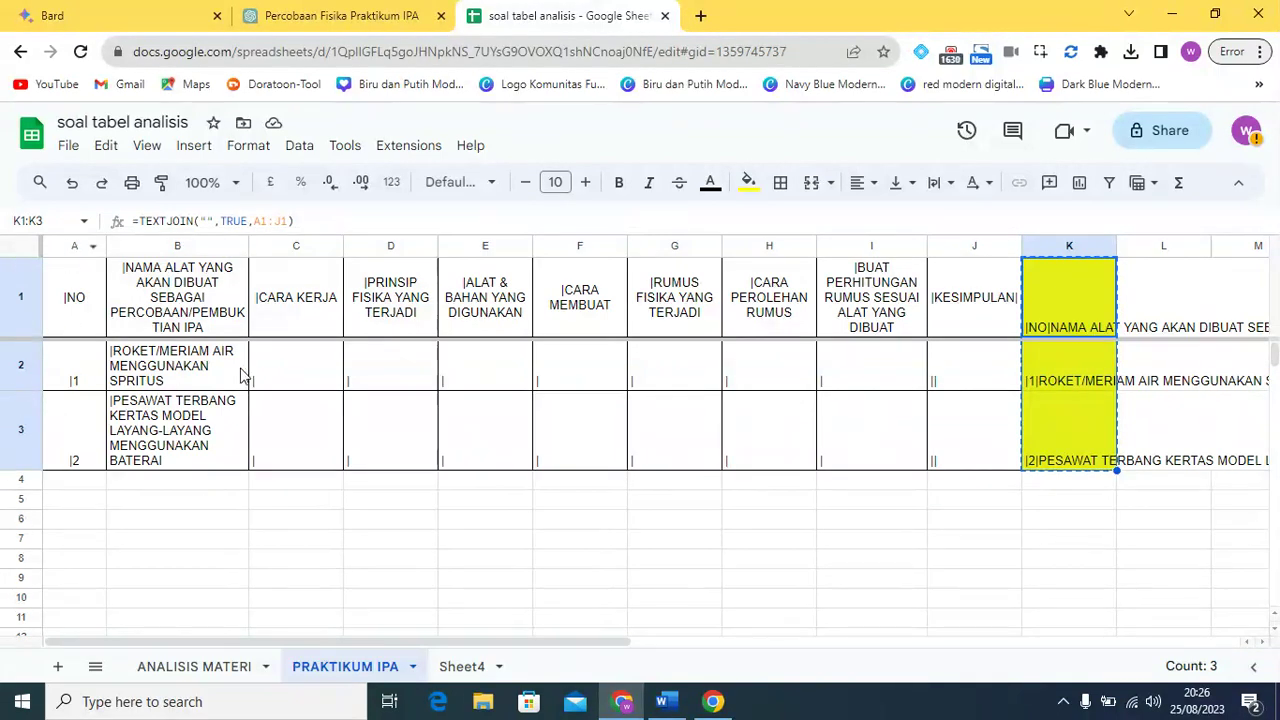
click(305, 365)
click(165, 314)
click(300, 302)
click(289, 368)
click(285, 428)
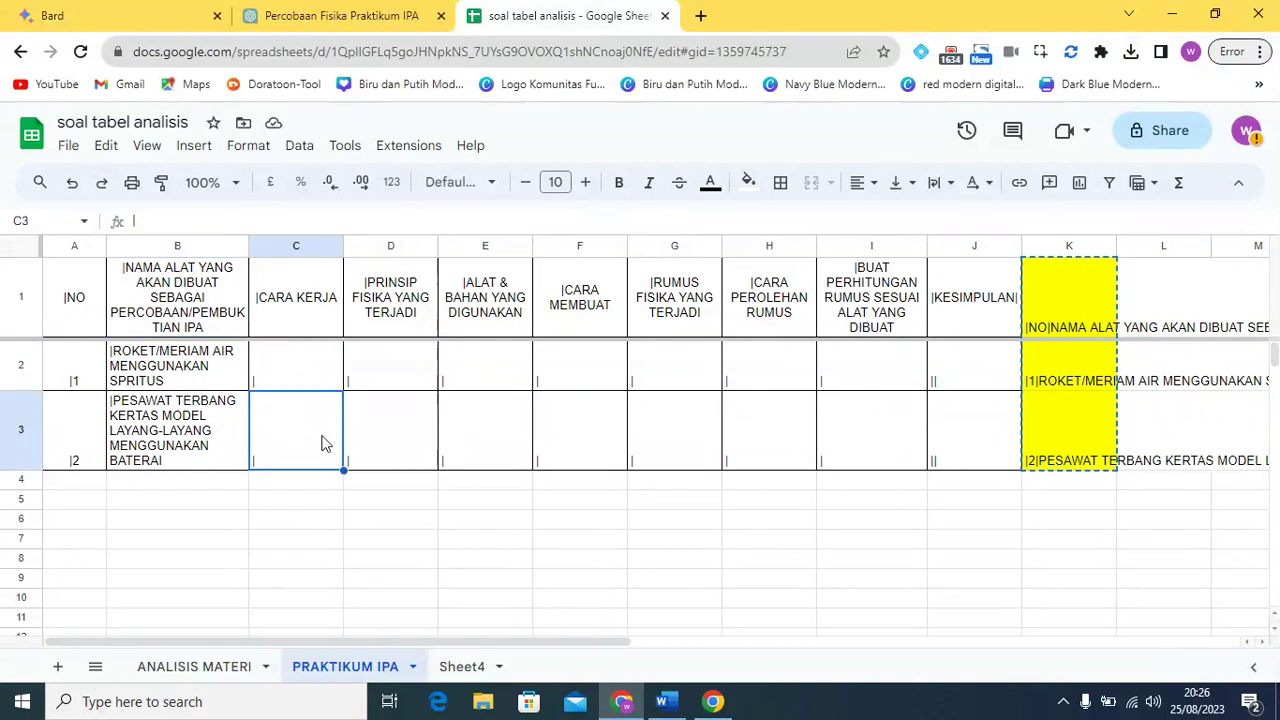